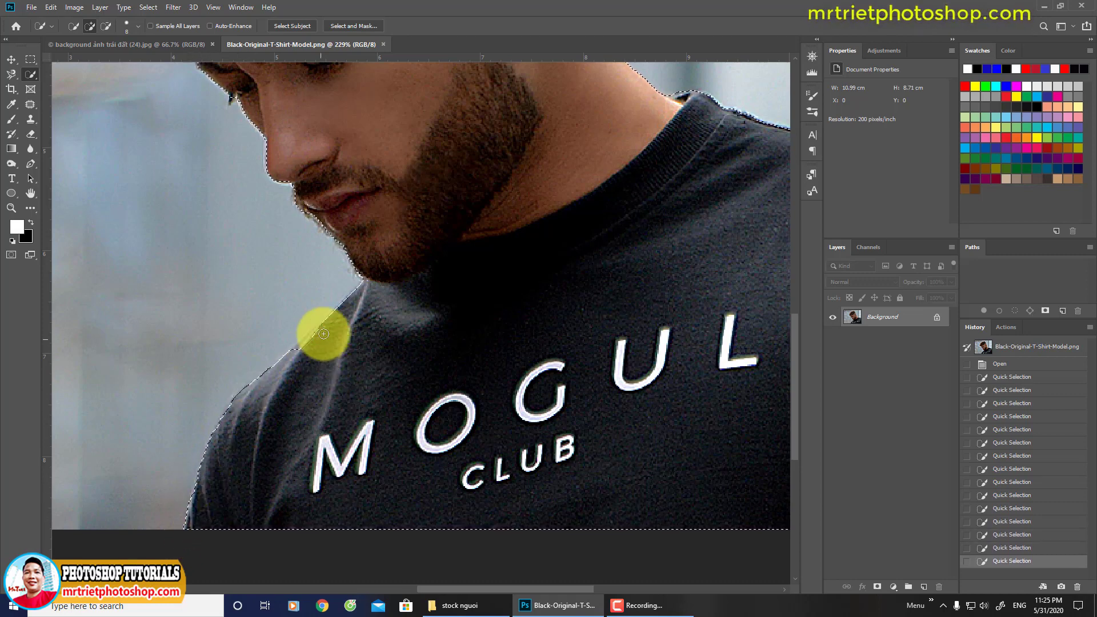
- Extend the Quick Selection along the shoulder edge below the chin and over the front and top curls of the hair
left_click_drag(291, 374, 295, 355)
left_click_drag(341, 318, 360, 297)
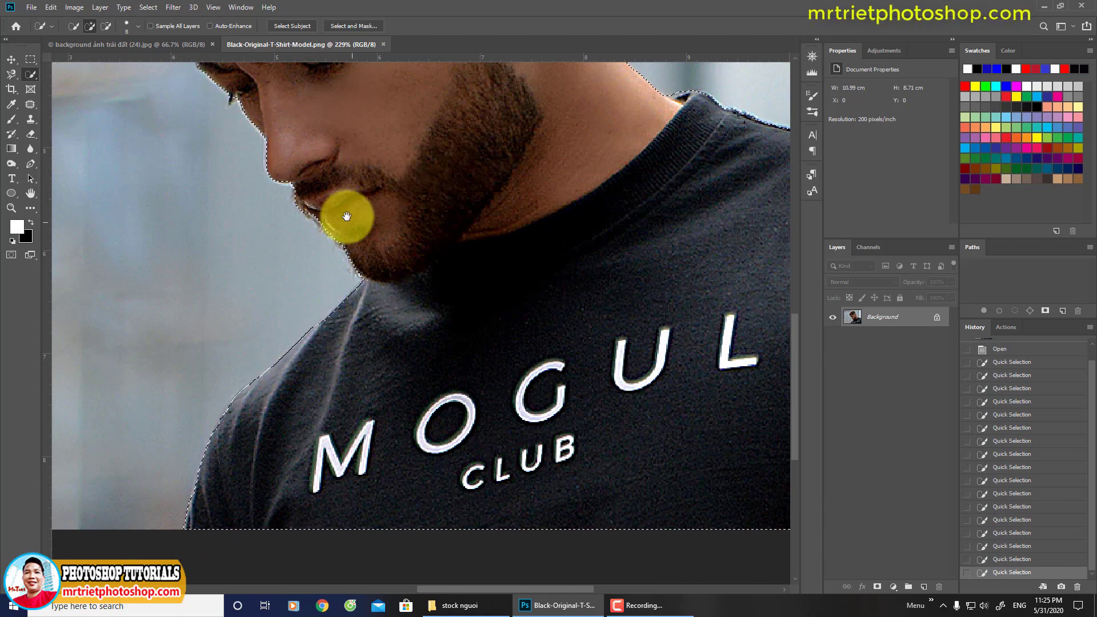
mouse_move(347, 218)
left_mouse_down()
mouse_move(411, 343)
mouse_move(377, 291)
mouse_move(413, 411)
left_mouse_up()
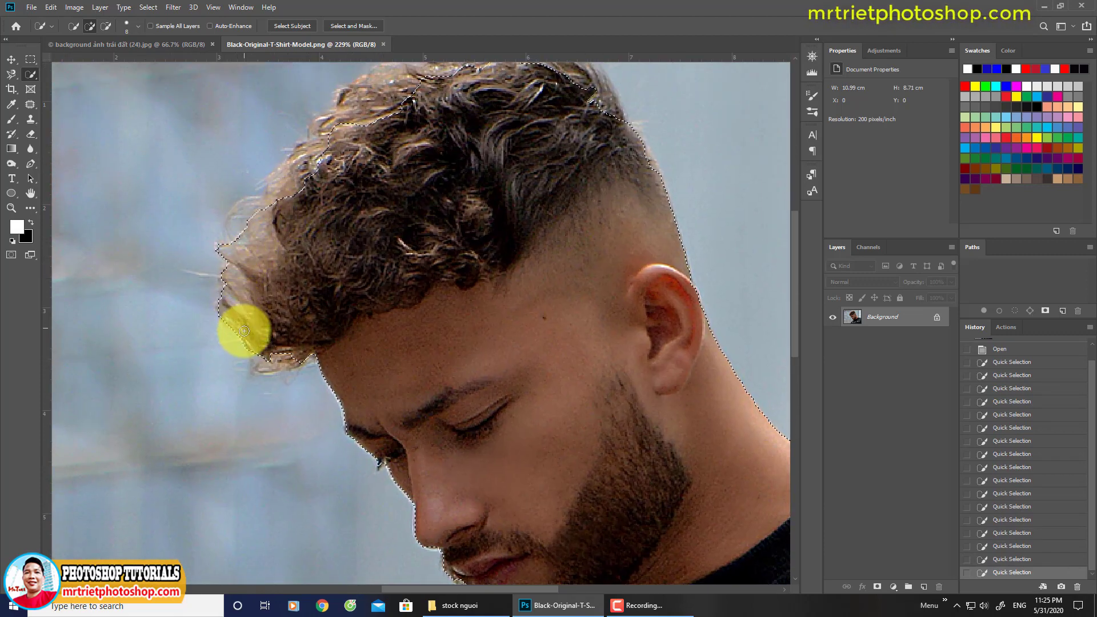
left_click_drag(252, 349, 277, 362)
left_click(279, 361)
left_click_drag(291, 257, 306, 370)
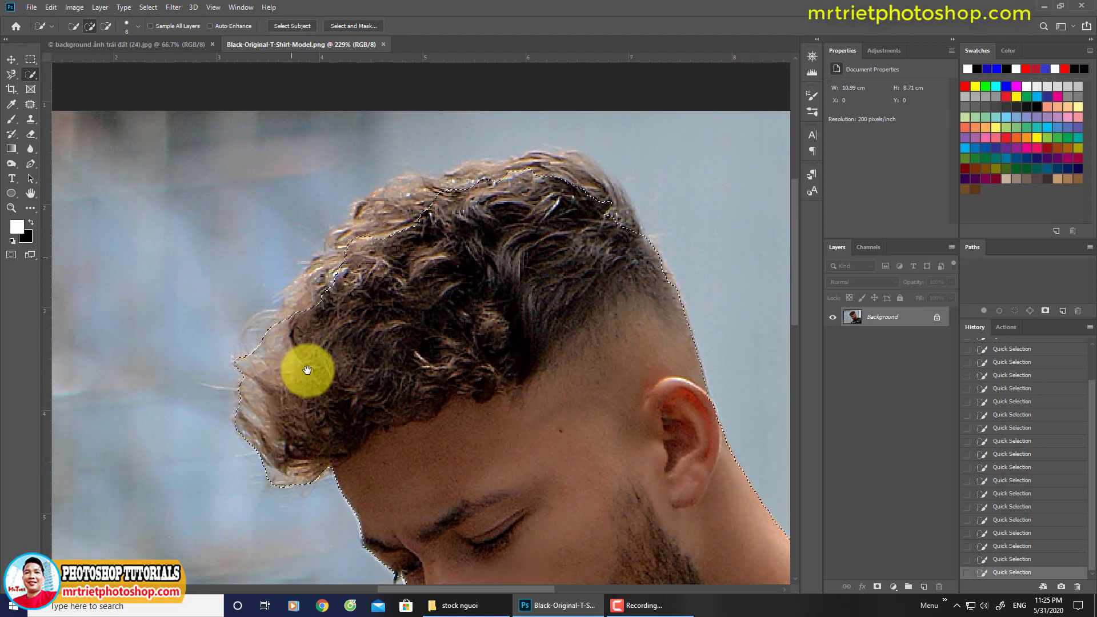
mouse_move(274, 334)
left_mouse_down()
mouse_move(338, 238)
mouse_move(417, 186)
mouse_move(498, 166)
mouse_move(553, 172)
mouse_move(634, 246)
mouse_move(617, 208)
mouse_move(557, 161)
mouse_move(620, 213)
mouse_move(612, 191)
mouse_move(673, 286)
mouse_move(687, 335)
left_mouse_up()
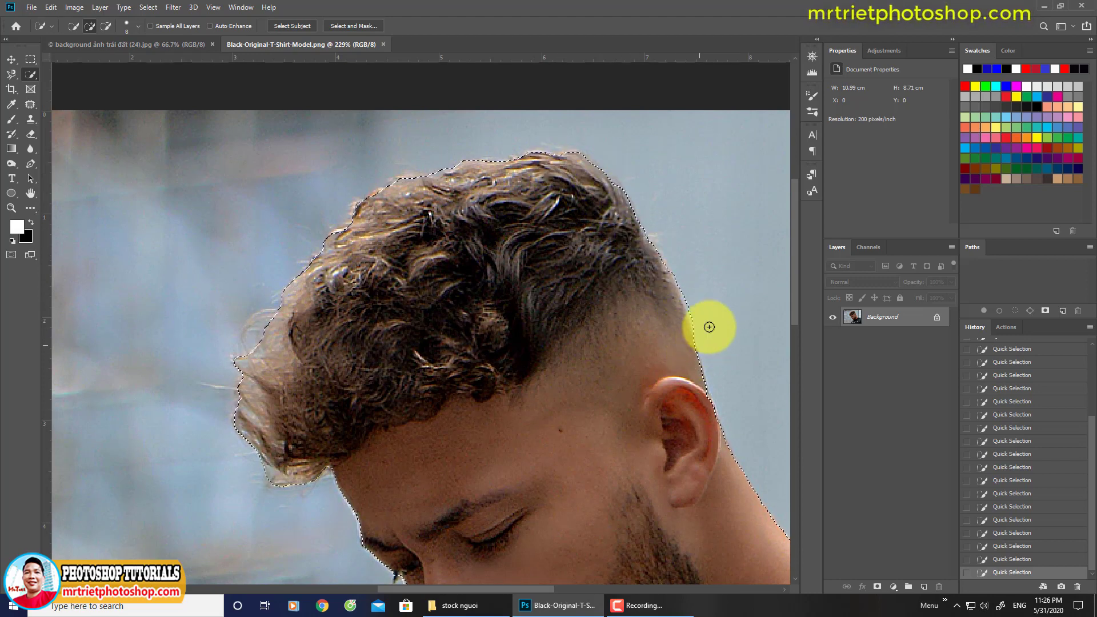
- Subtract the background areas from the selection behind the head and ear and above the shirt collar
left_click_drag(685, 275, 716, 341, "alt")
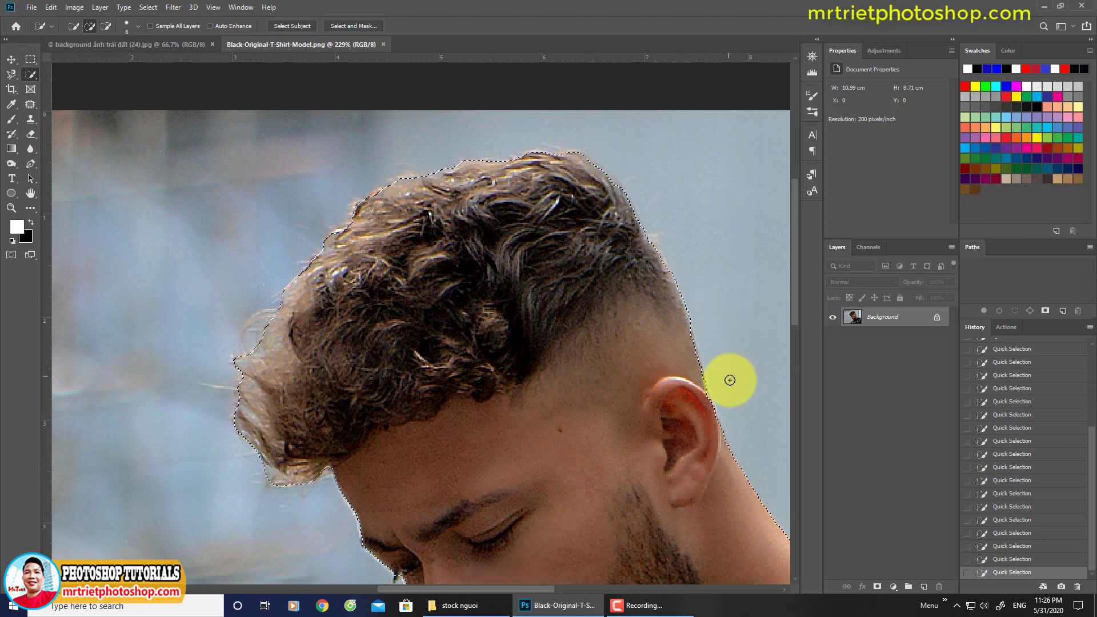
left_click_drag(730, 380, 564, 183)
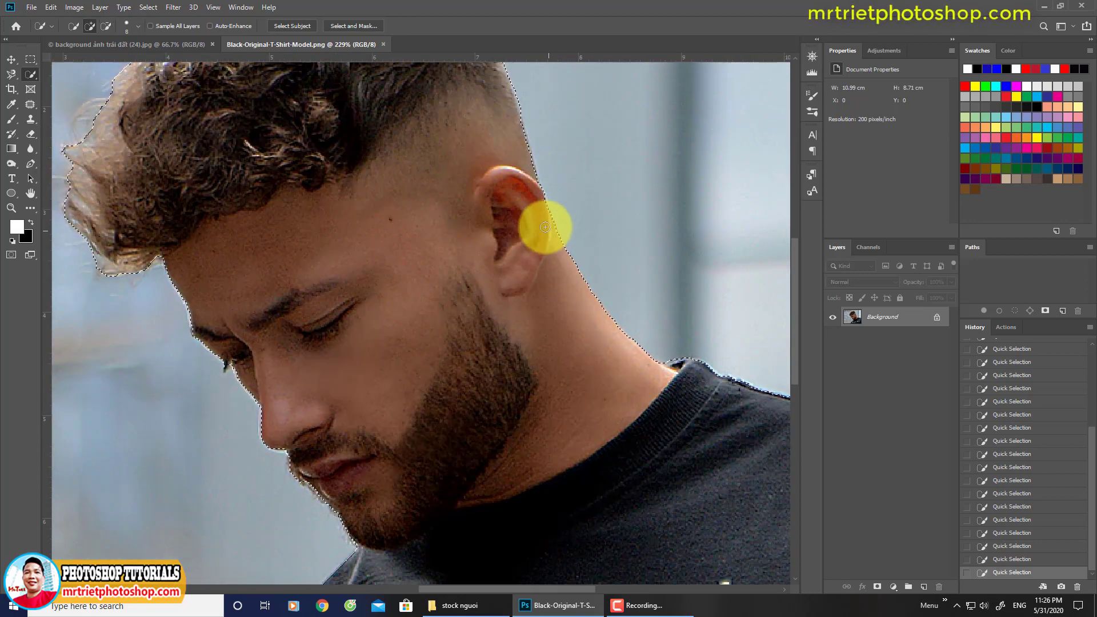
mouse_move(668, 356)
left_mouse_down("alt")
mouse_move(705, 357)
mouse_move(683, 371)
mouse_move(701, 353)
left_mouse_up("alt")
key("ctrl+0")
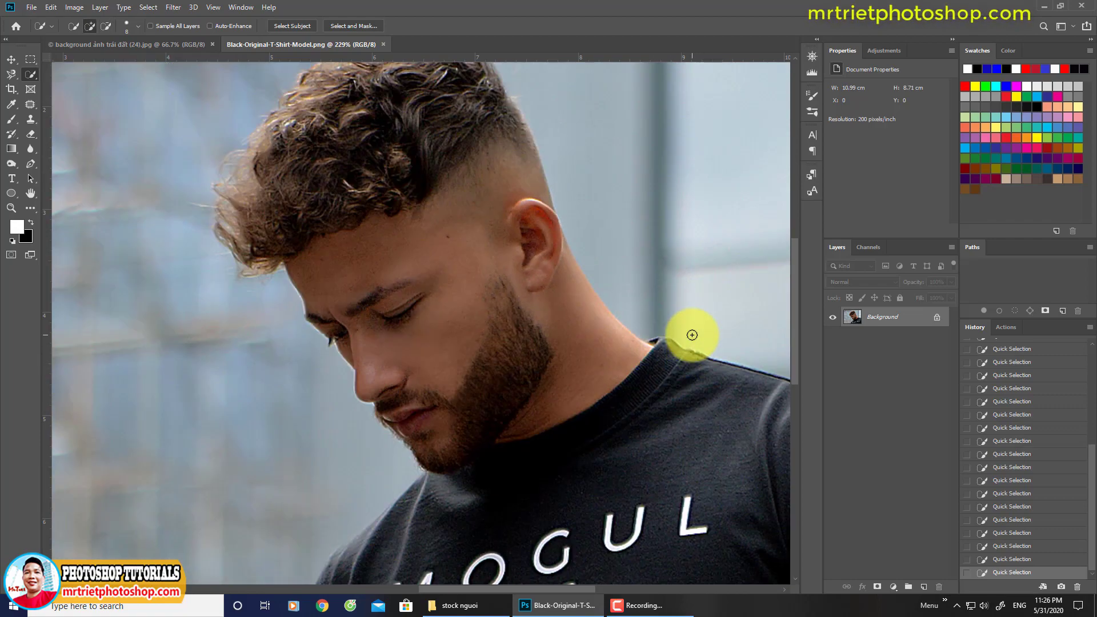
- Enter Select and Mask for the selection, set Shift Edge to -35% and keep the Radius at 3 px
left_click(342, 25)
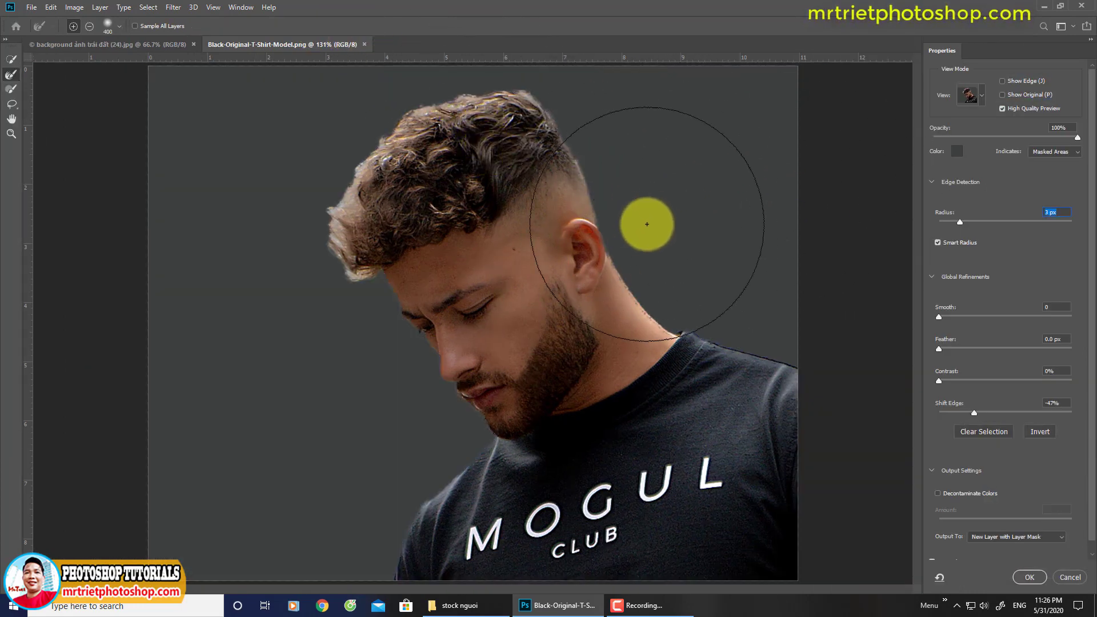
left_click_drag(973, 411, 983, 410)
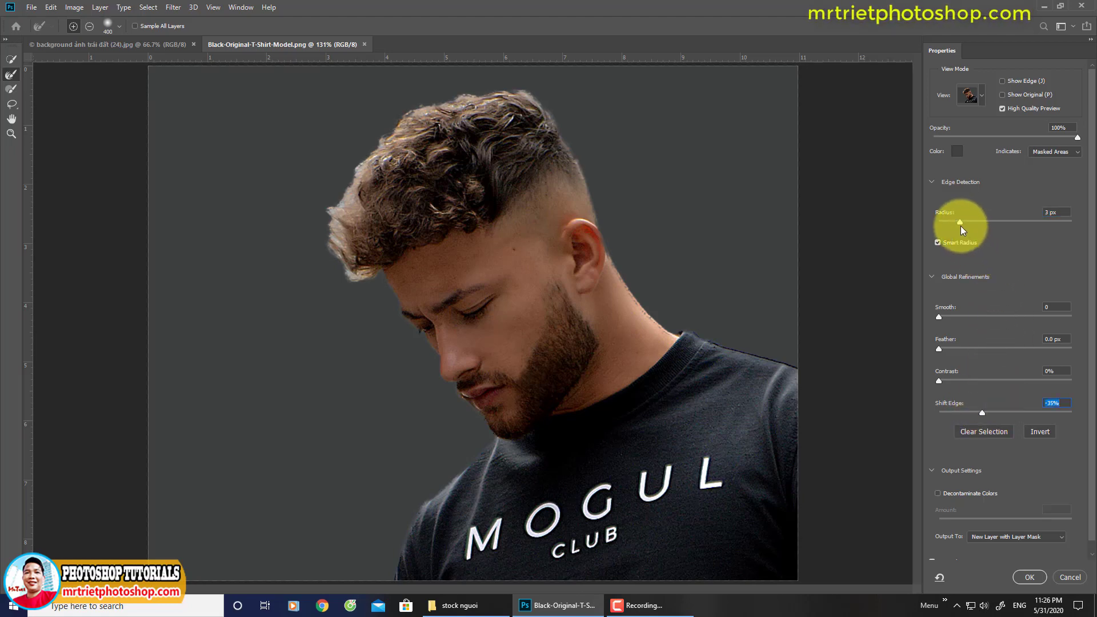
left_click_drag(961, 226, 952, 223)
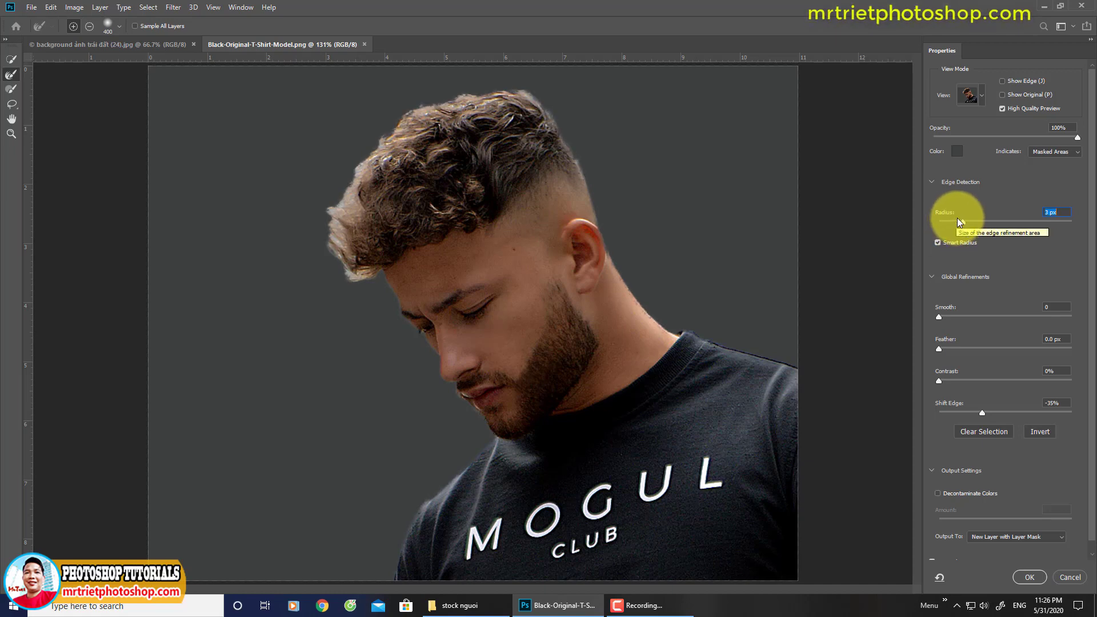
- Shrink the Refine Edge brush in stages down to 25 and refine the hair outline from the front curls over the crown
key("bracketleft")
key("bracketleft")
key("bracketleft")
key("bracketleft")
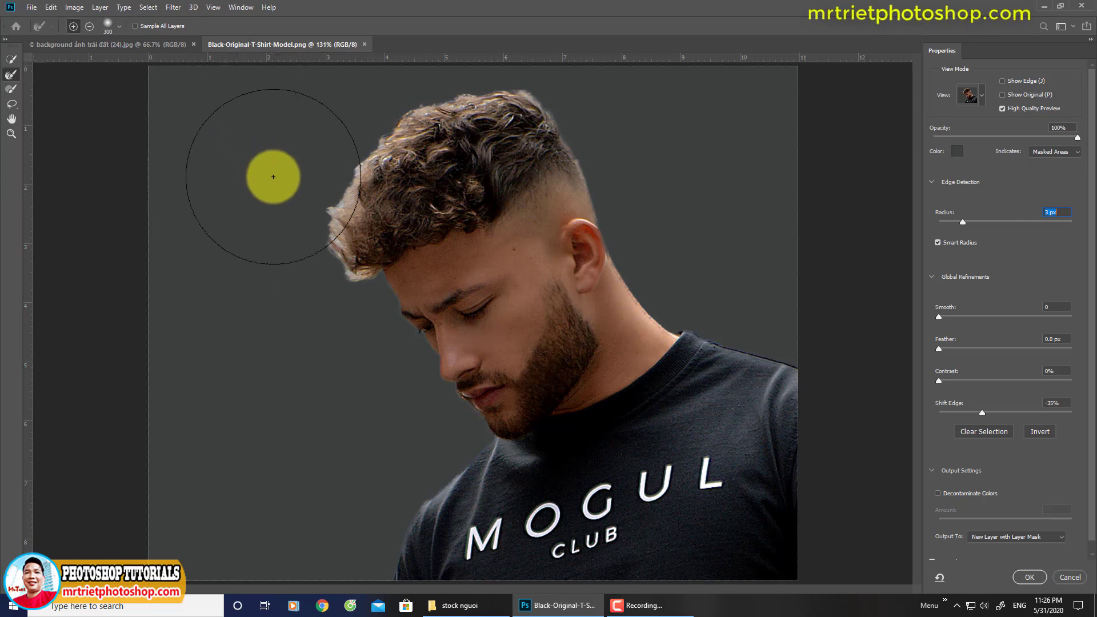
key("bracketleft")
key("bracketleft")
key("bracketleft")
key("bracketleft")
key("bracketleft")
key("bracketleft")
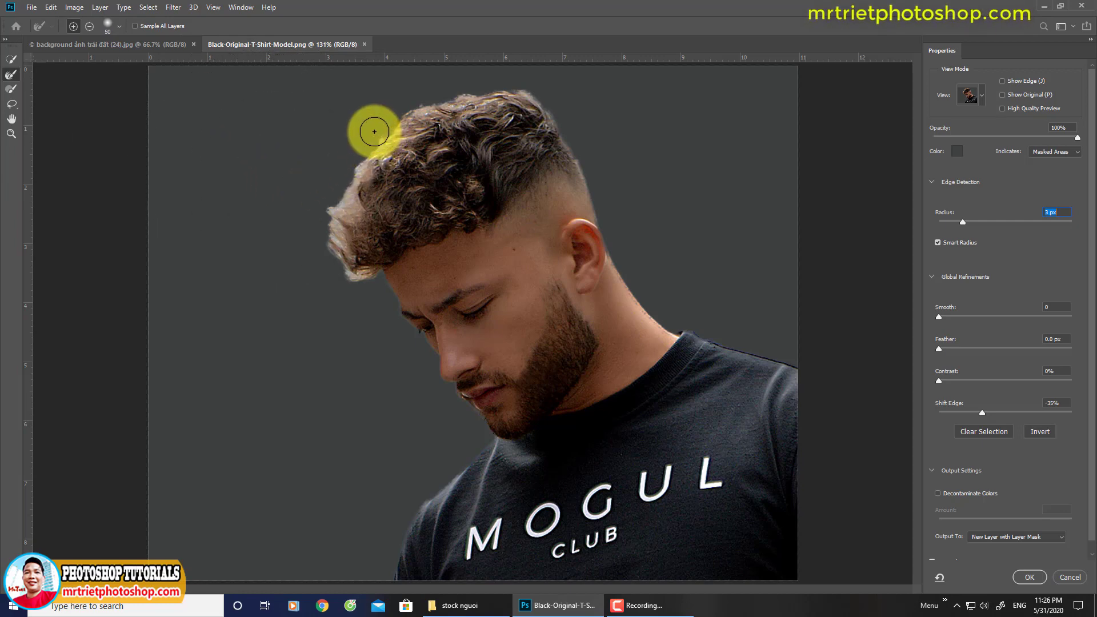
mouse_move(374, 131)
left_mouse_down()
mouse_move(339, 197)
mouse_move(354, 294)
left_mouse_up()
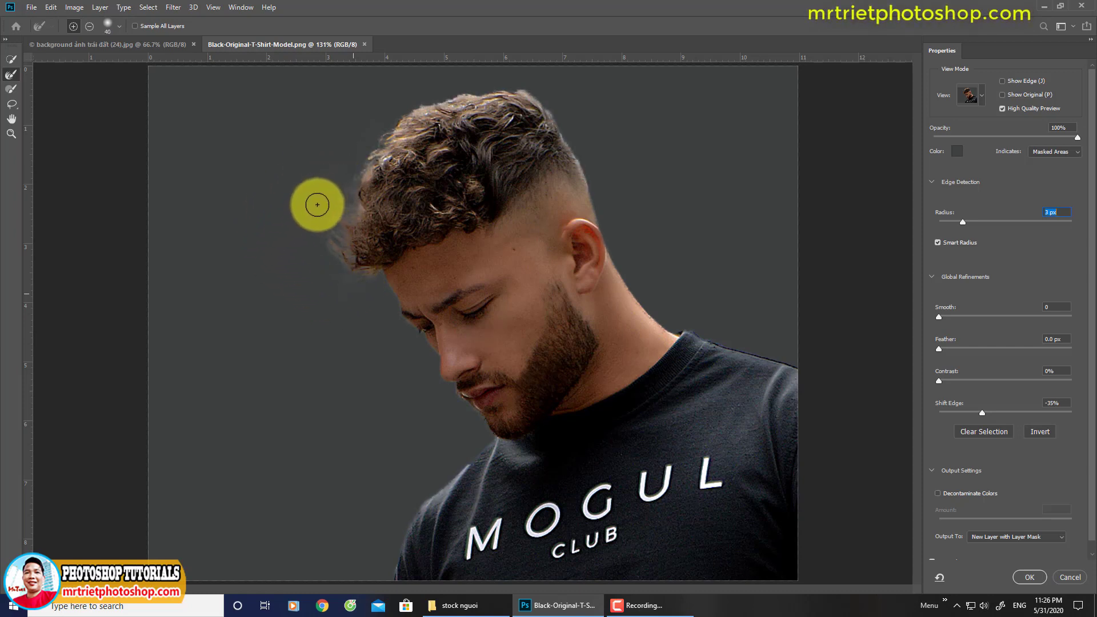
key("bracketleft")
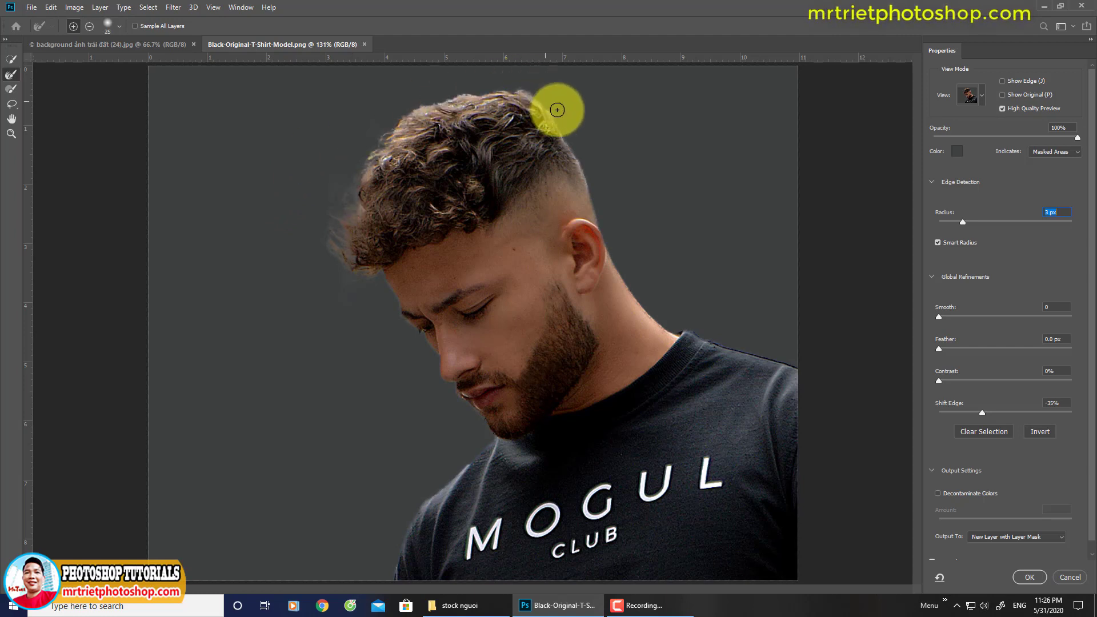
mouse_move(520, 83)
left_mouse_down()
mouse_move(564, 111)
mouse_move(508, 76)
left_mouse_up()
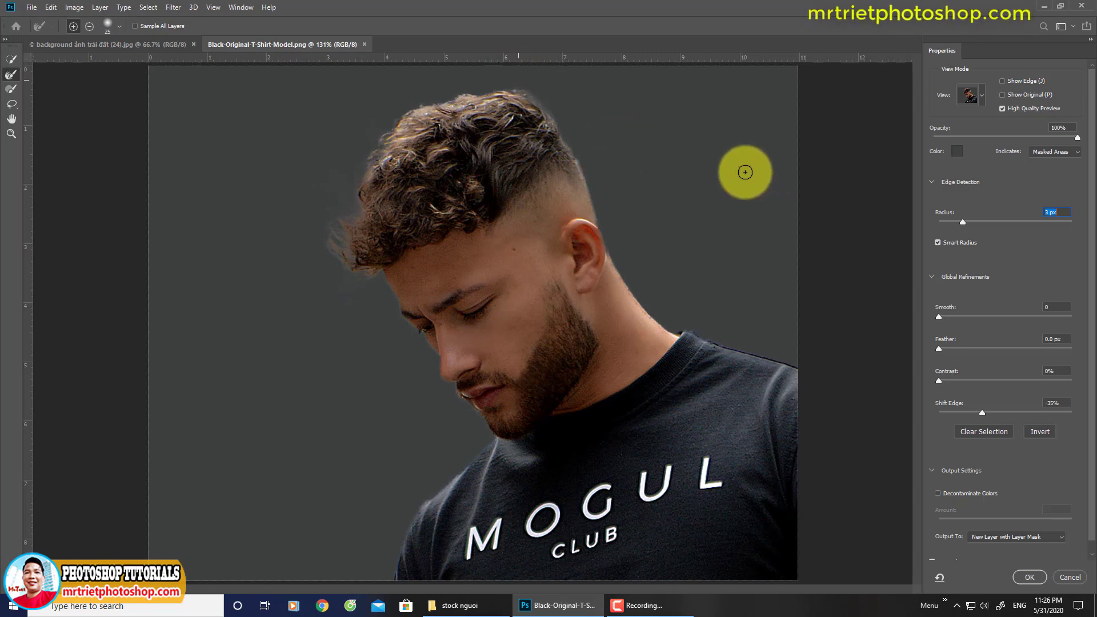
- Set Shift Edge to -52% and output the refined selection as a new layer with layer mask
left_click_drag(979, 410, 974, 412)
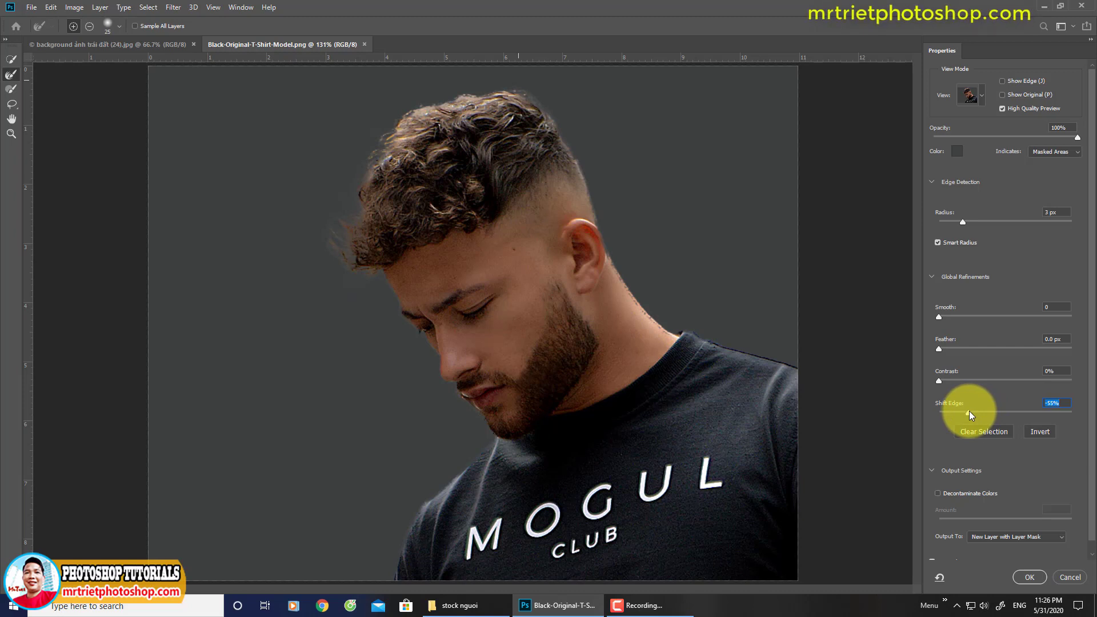
left_click_drag(972, 413, 973, 411)
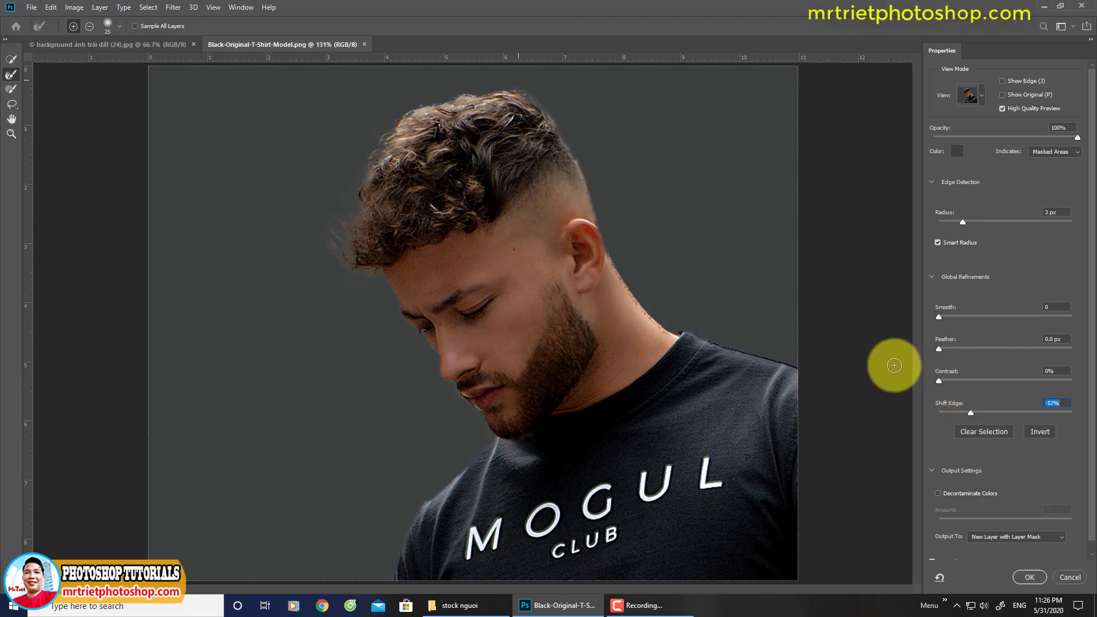
left_click(1028, 574)
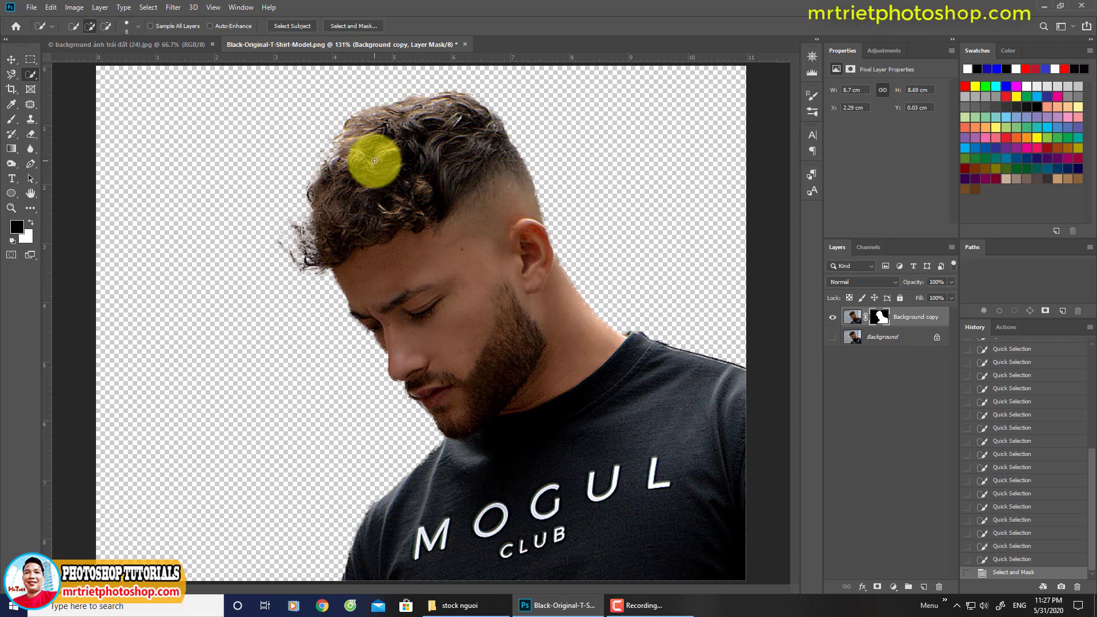
- Add a near-black Solid Color fill layer (#070707) directly above the Background layer
left_click(885, 338)
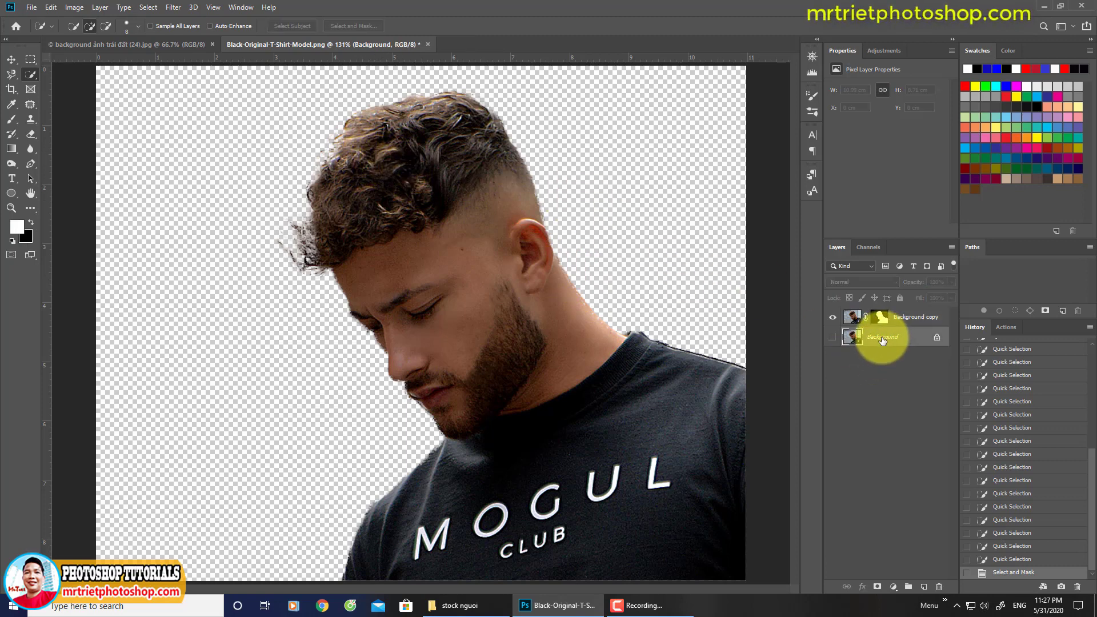
left_click(878, 588)
key("ctrl+z")
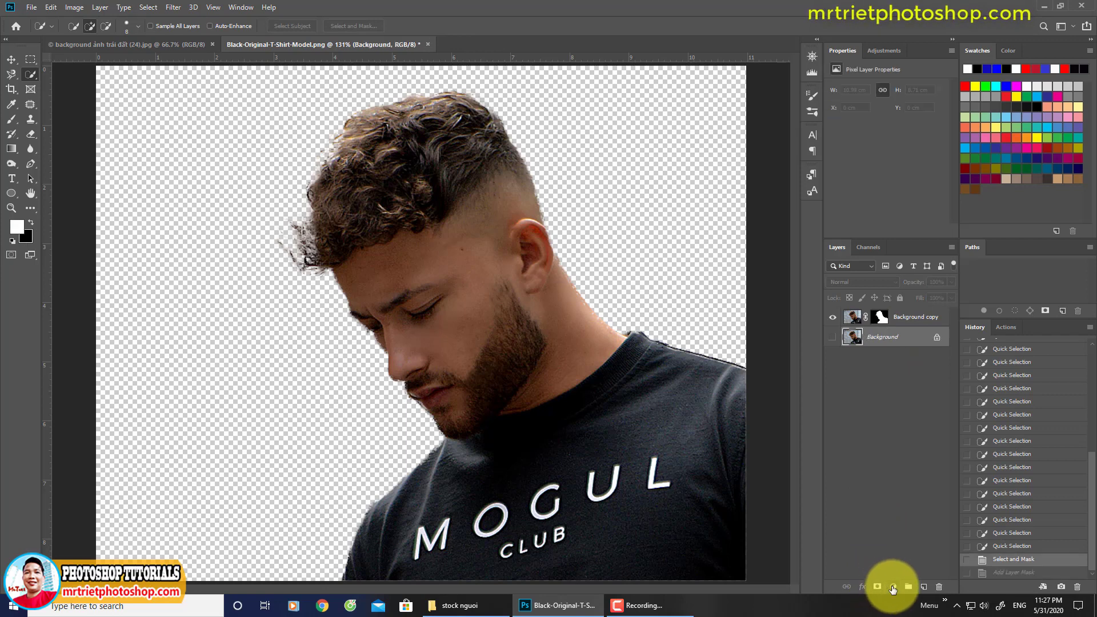
left_click(893, 587)
left_click(917, 387)
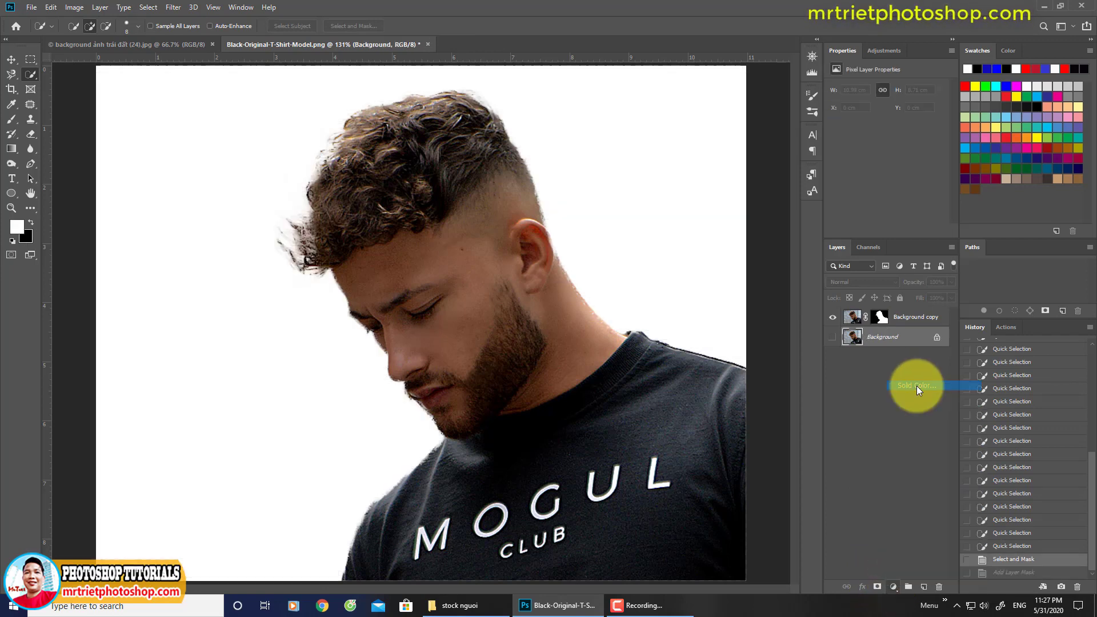
left_click(721, 225)
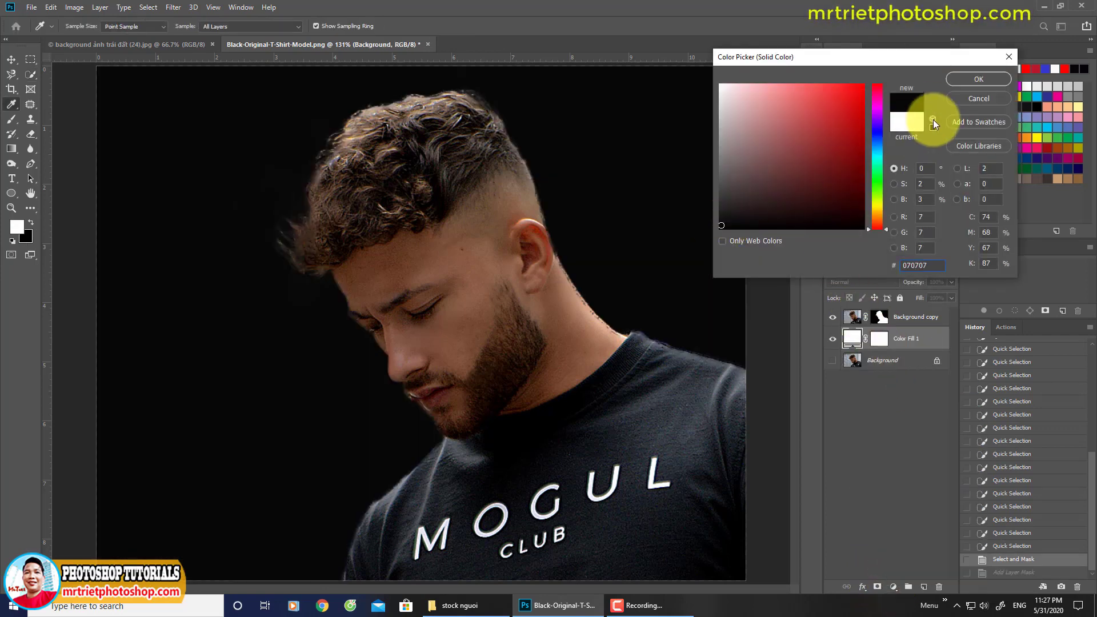
left_click(960, 78)
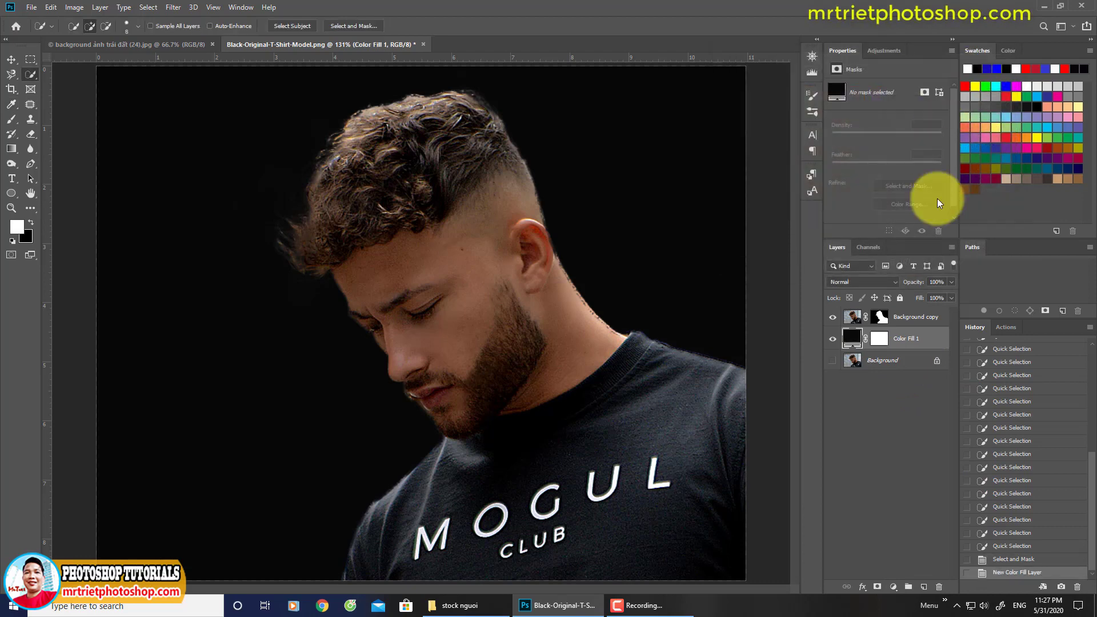
- Create a new empty layer above Background copy and clip it to that masked layer
left_click(908, 316)
left_click(924, 587)
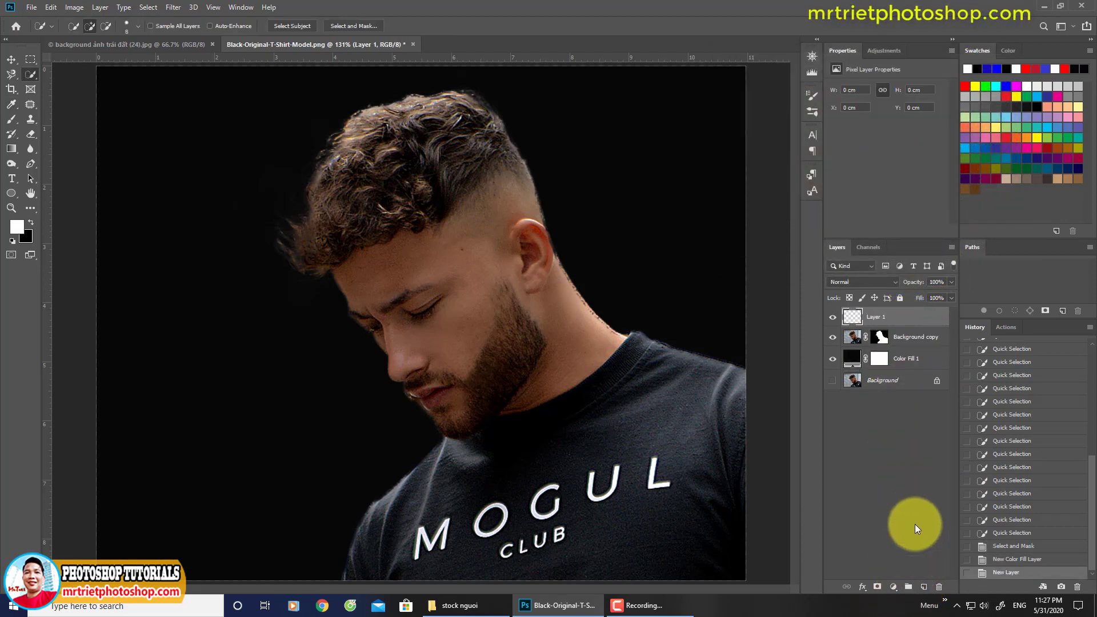
right_click(890, 315)
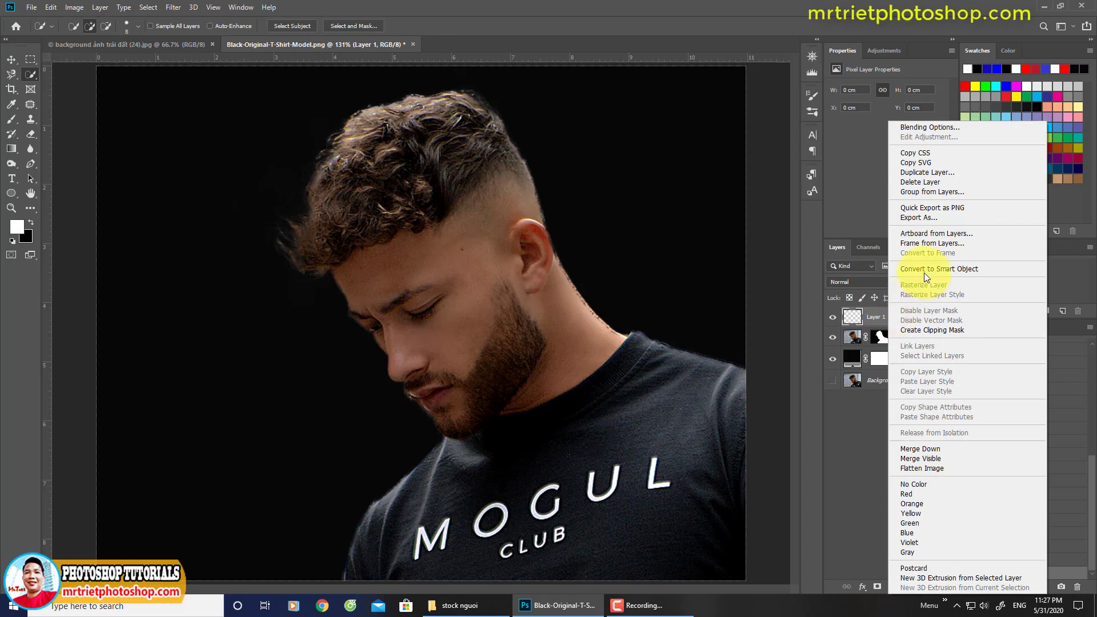
left_click(941, 330)
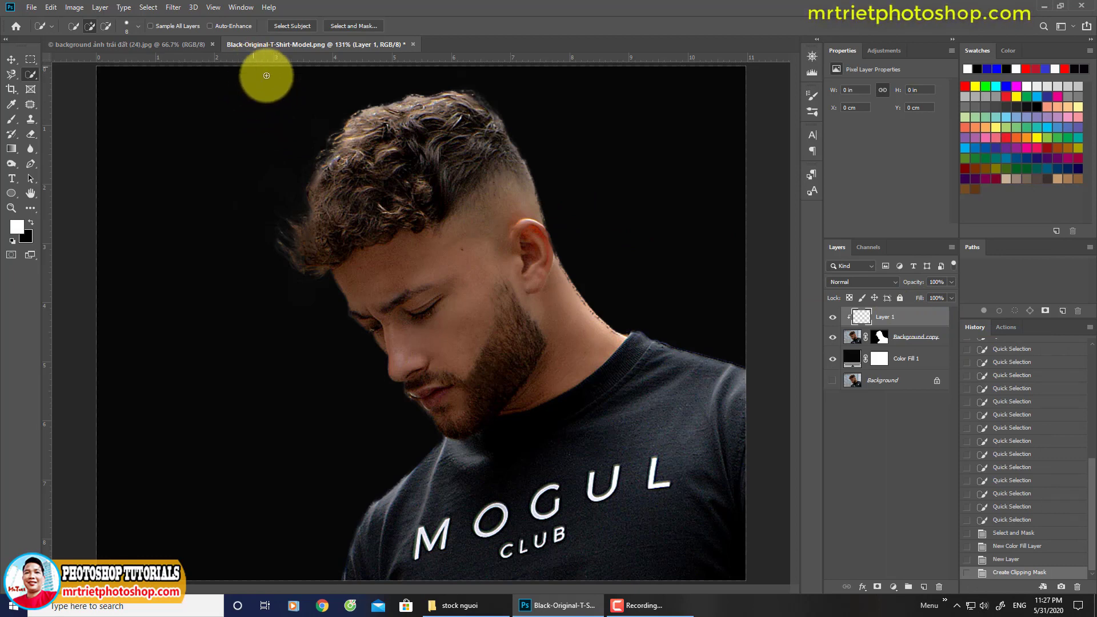
- Set up the Brush tool with Darken mode, 20% opacity and a 55 px size
scroll(392, 122, "up", 2)
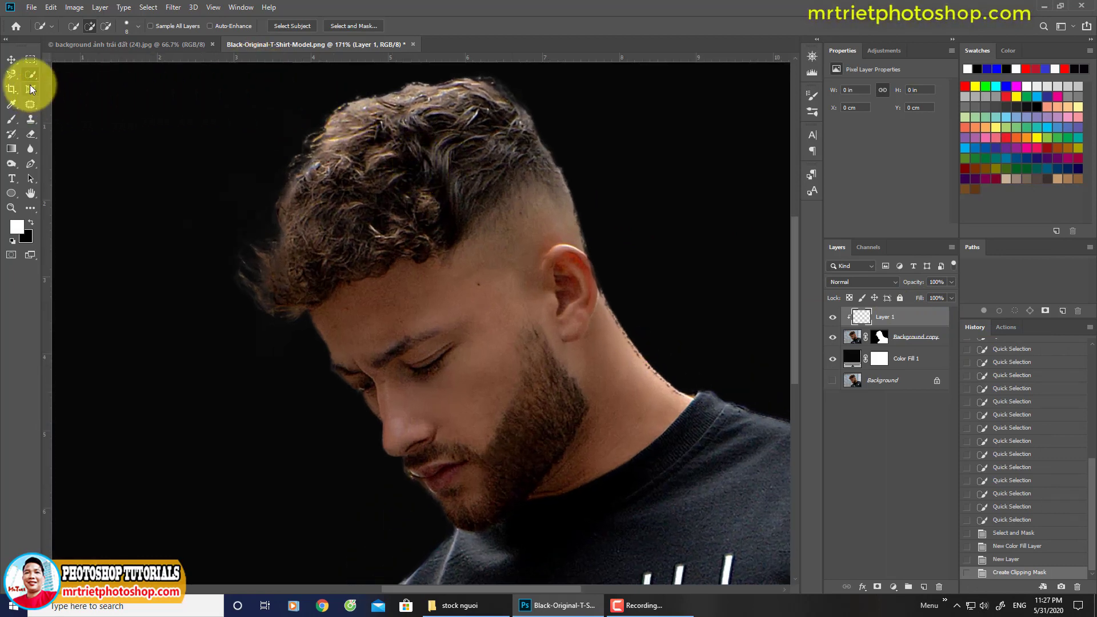
left_click(11, 118)
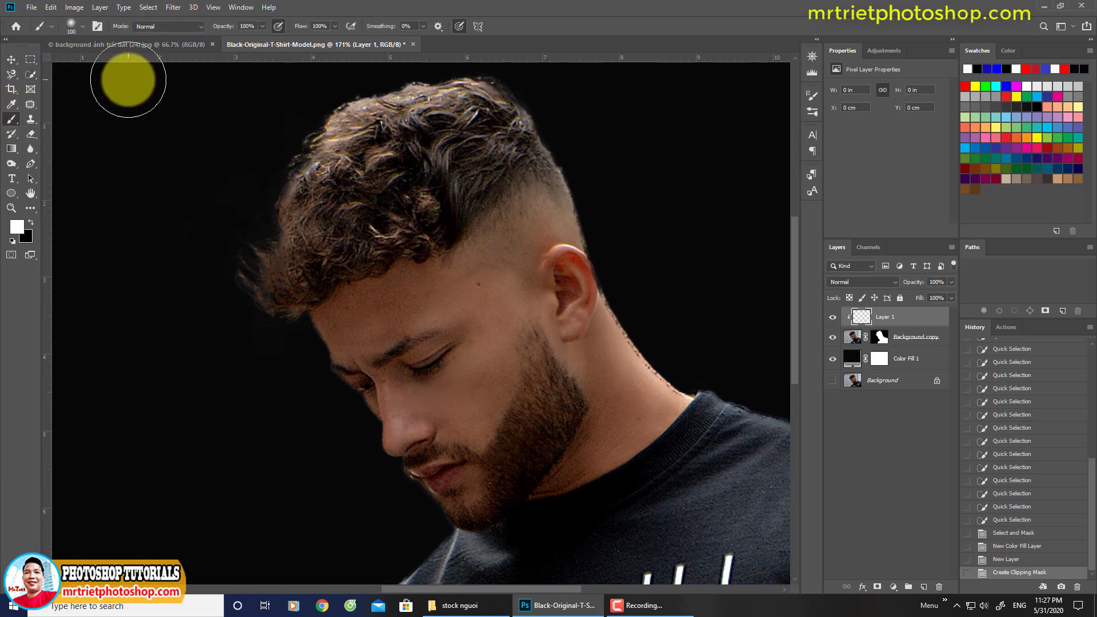
left_click(194, 29)
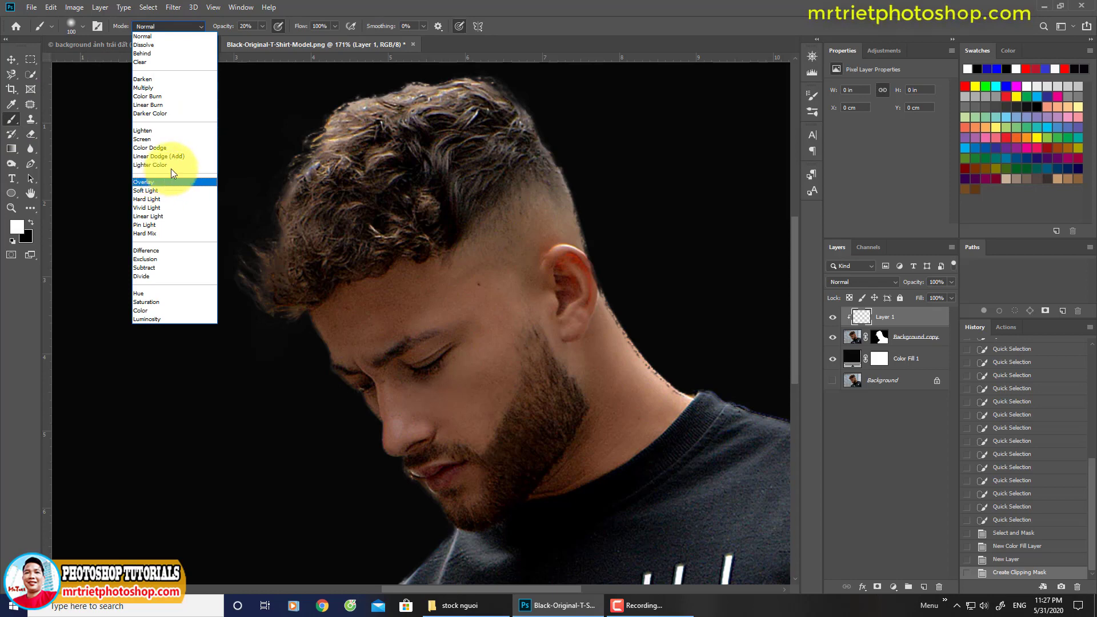
left_click(155, 80)
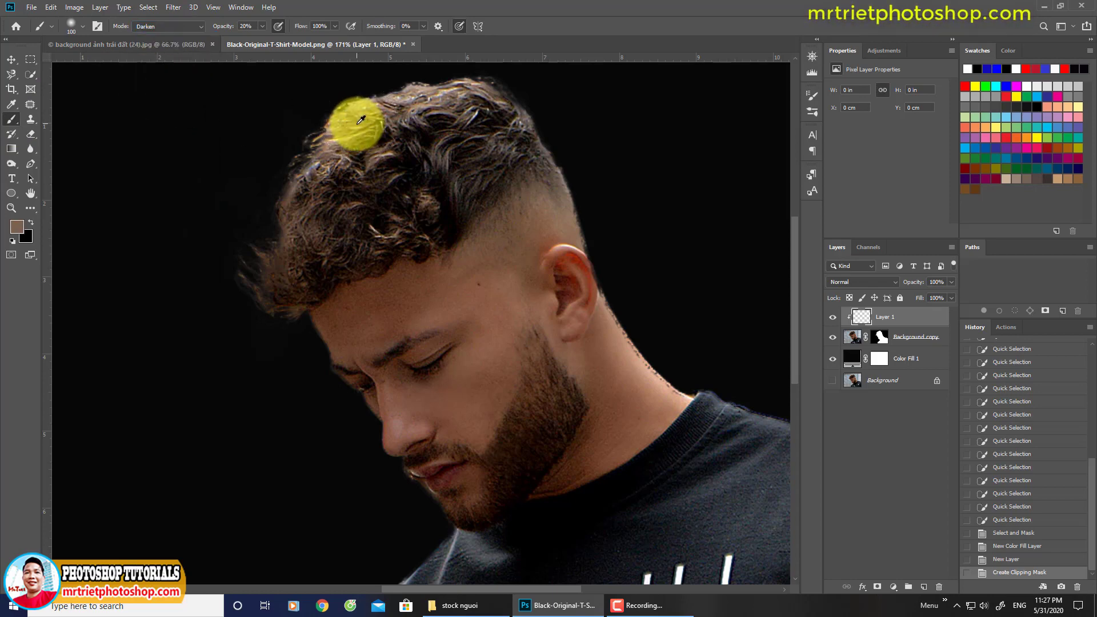
right_click(404, 137)
left_click_drag(474, 153, 471, 153)
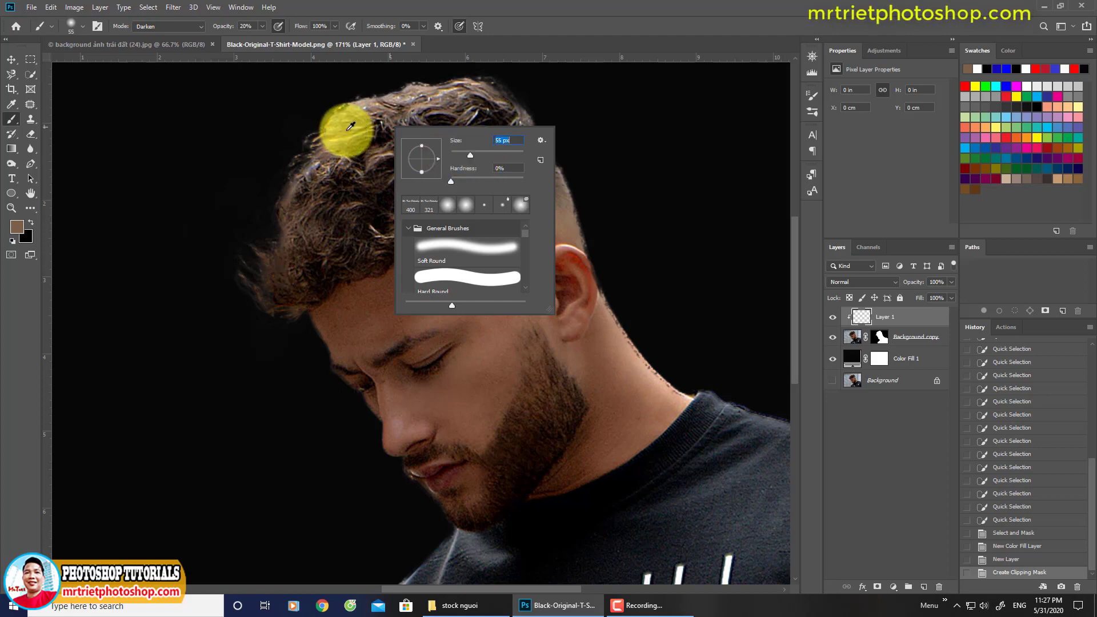
- Sample hair colors and paint over the light fringe along the front edge of the curls on the clipped layer
left_click(356, 124, "alt")
mouse_move(325, 122)
left_mouse_down()
mouse_move(250, 181)
mouse_move(257, 220)
mouse_move(239, 273)
left_mouse_up()
left_click(295, 214, "alt")
mouse_move(252, 257)
left_mouse_down()
mouse_move(239, 282)
mouse_move(251, 280)
left_mouse_up()
left_click_drag(263, 271, 240, 300)
left_click_drag(280, 232, 210, 334)
left_click_drag(257, 303, 243, 349)
left_click_drag(268, 359, 257, 377)
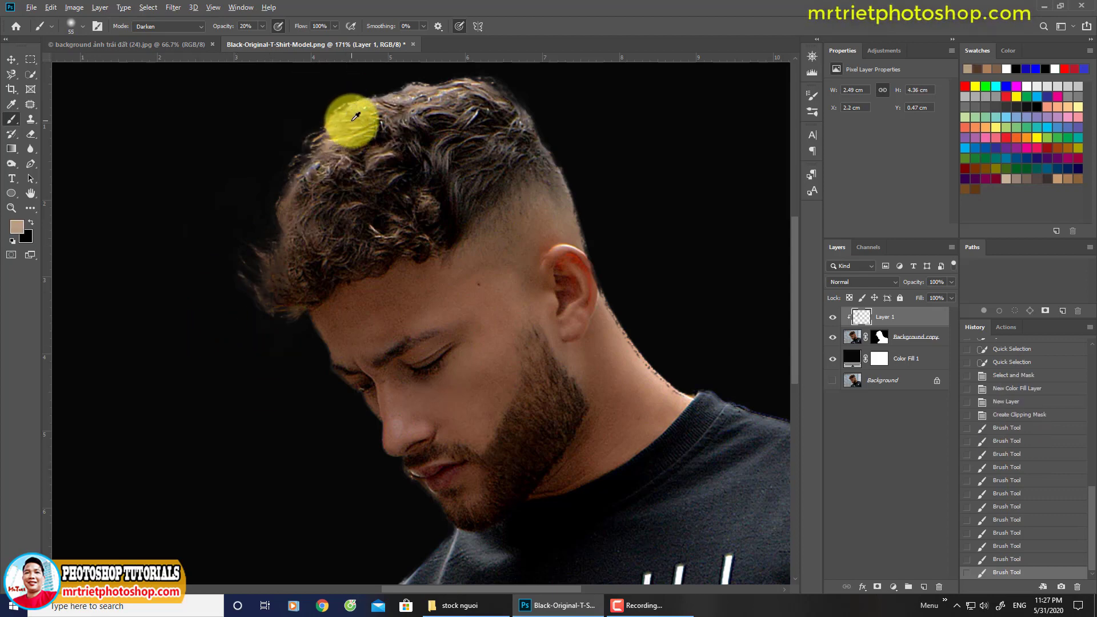
- Sample a nearby hair tone and paint along the top edge of the hair to darken its fringe
left_click(349, 116, "alt")
left_click_drag(387, 76, 366, 102)
left_click_drag(375, 98, 362, 111)
left_click_drag(437, 82, 469, 80)
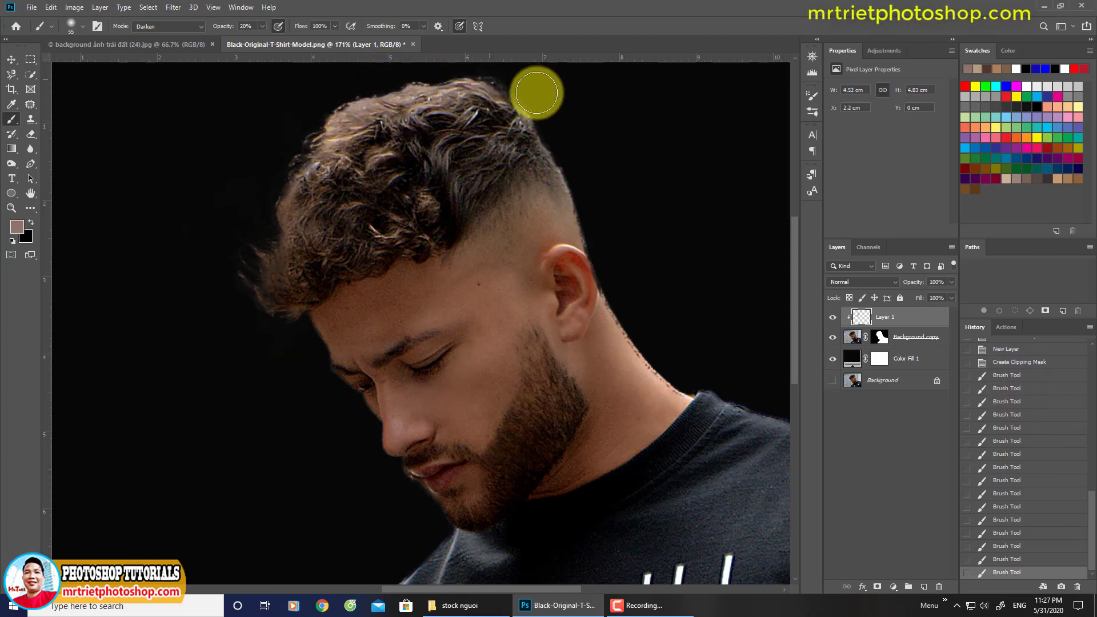
- Sample dark hair tones and paint down the back edge of the head to remove the light fringe
left_click(497, 110, "alt")
mouse_move(521, 110)
left_mouse_down()
mouse_move(551, 139)
mouse_move(507, 120)
mouse_move(570, 157)
mouse_move(580, 146)
mouse_move(573, 200)
mouse_move(558, 201)
mouse_move(567, 176)
mouse_move(619, 251)
left_mouse_up()
left_click(509, 117, "alt")
left_click(558, 200, "alt")
key("ctrl+0")
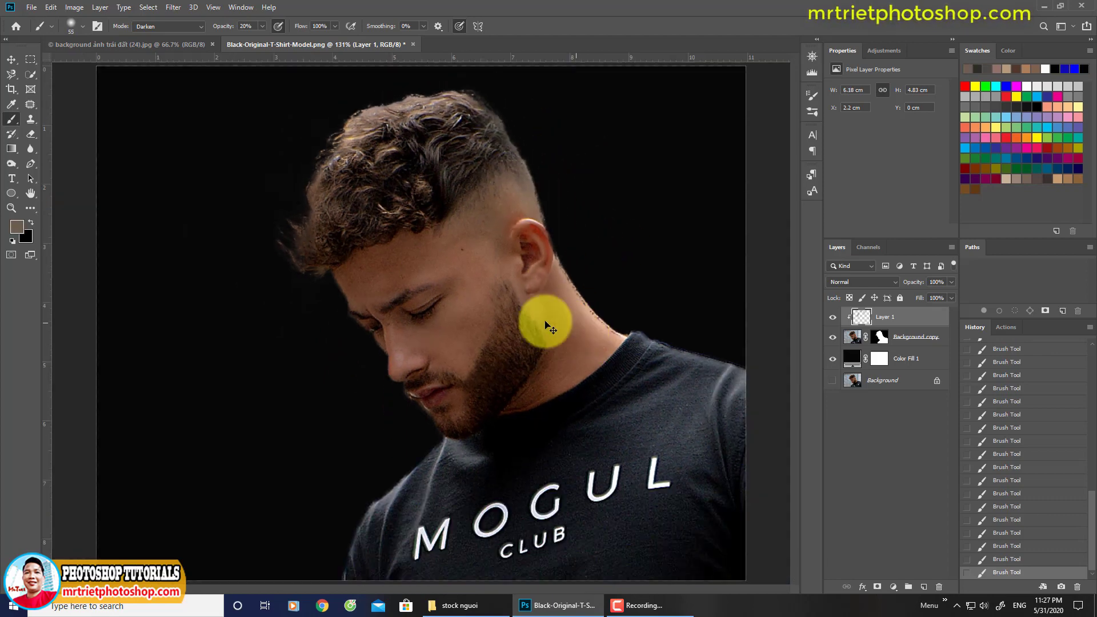
scroll(546, 326, "down", 3)
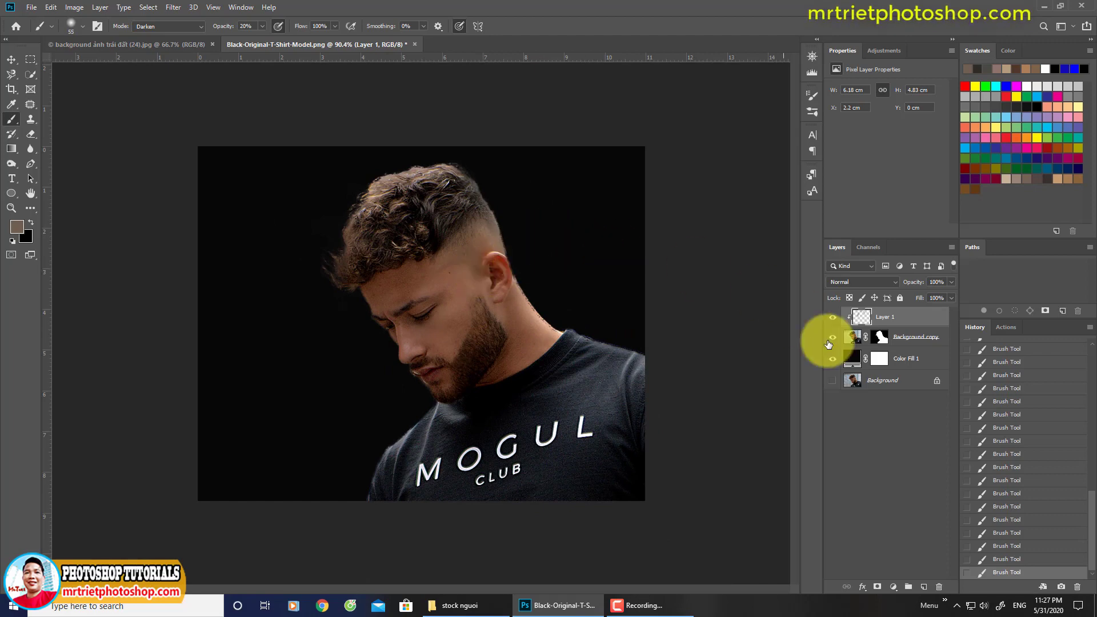
- Merge Layer 1 with the Background copy layer beneath it and add a white layer mask to the merged layer
left_click(947, 339, "ctrl")
key("ctrl+e")
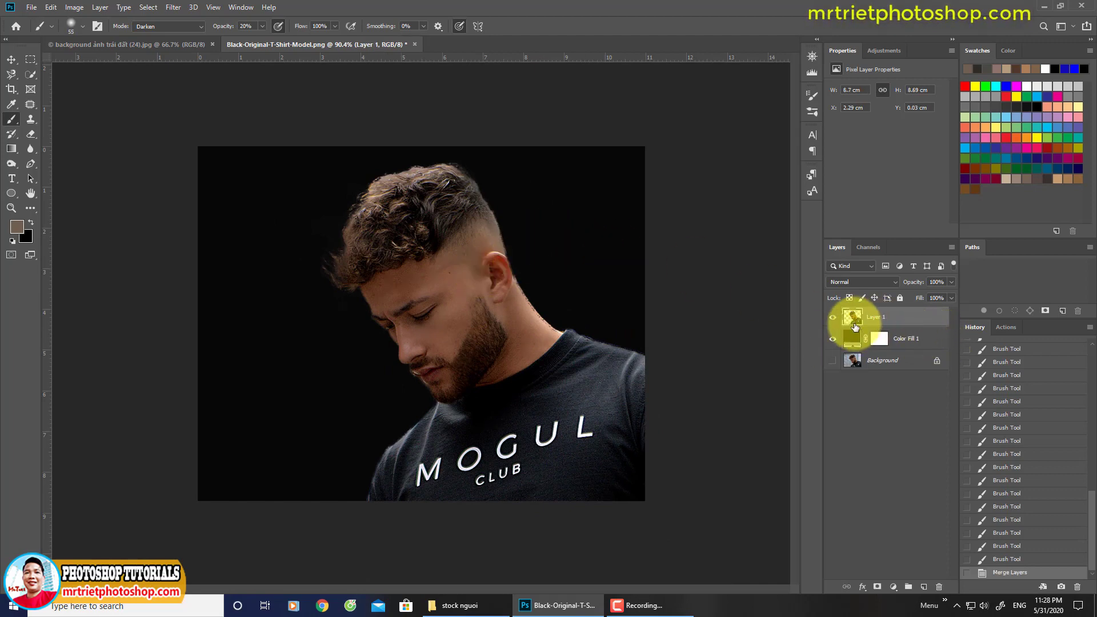
scroll(441, 208, "up", 3)
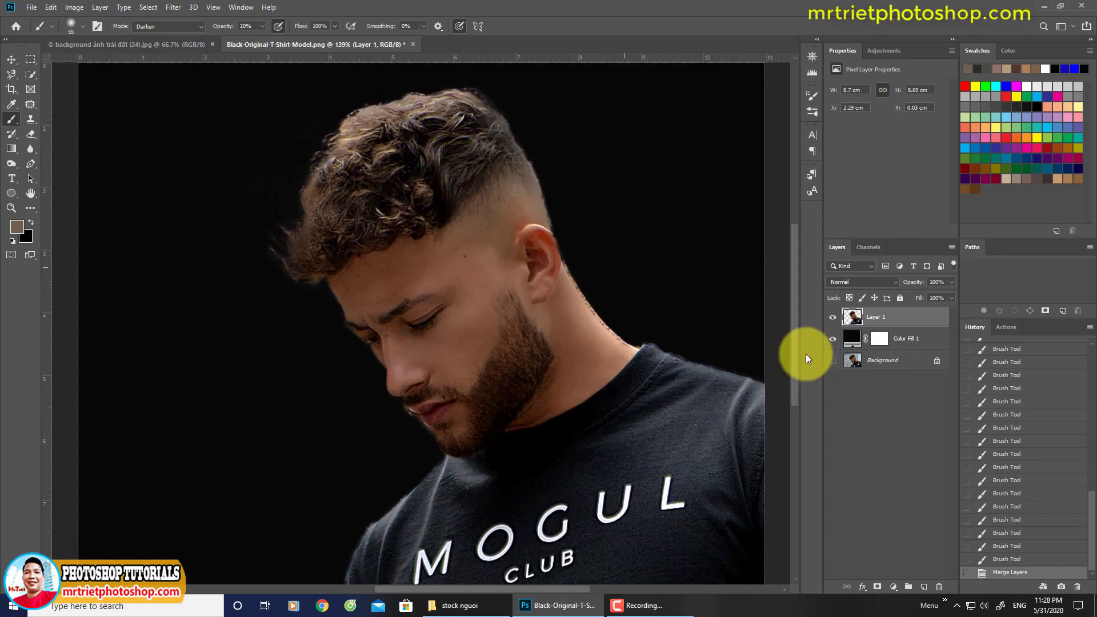
scroll(558, 213, "up", 2)
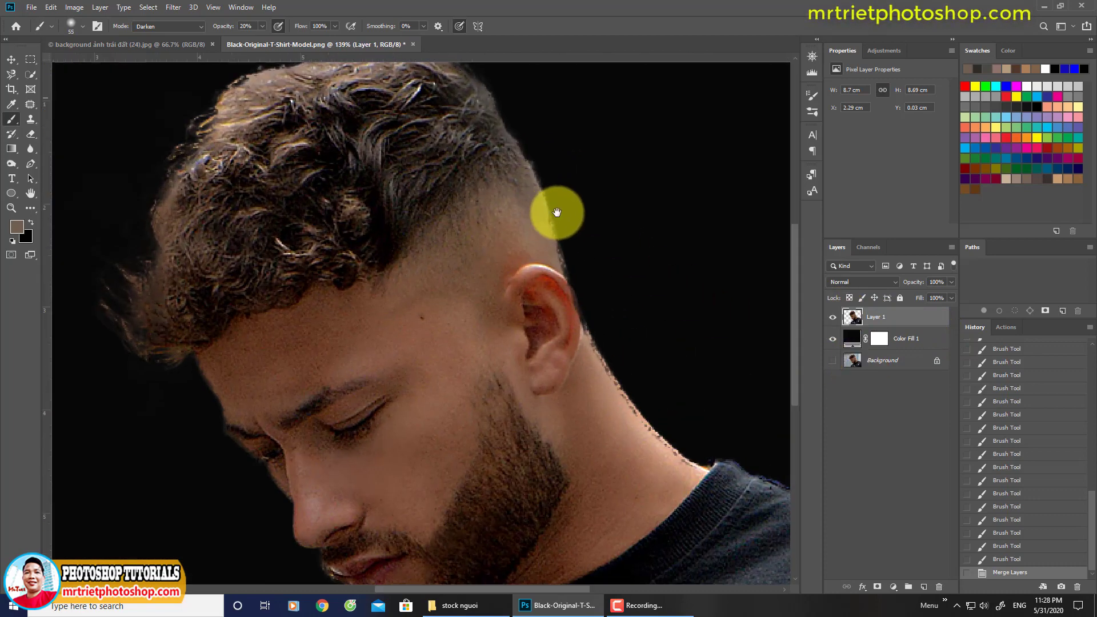
left_click(877, 587)
key("d")
left_click_drag(503, 160, 448, 208)
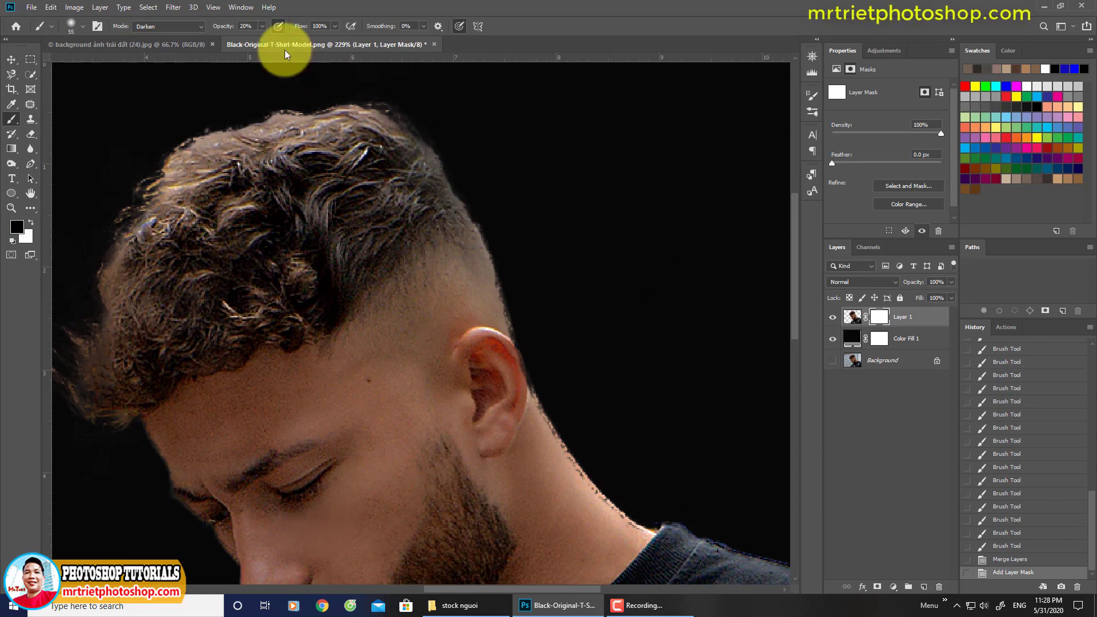
- Set the Brush tool to Normal mode, 100% opacity and a 10 px size
left_click(201, 26)
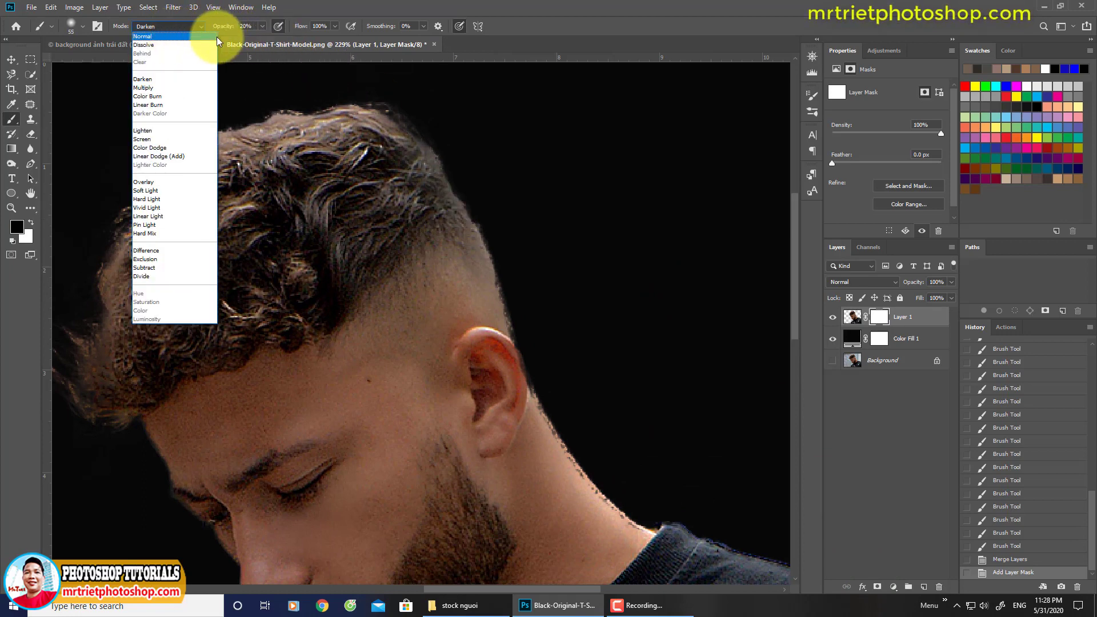
left_click(189, 38)
left_click(262, 26)
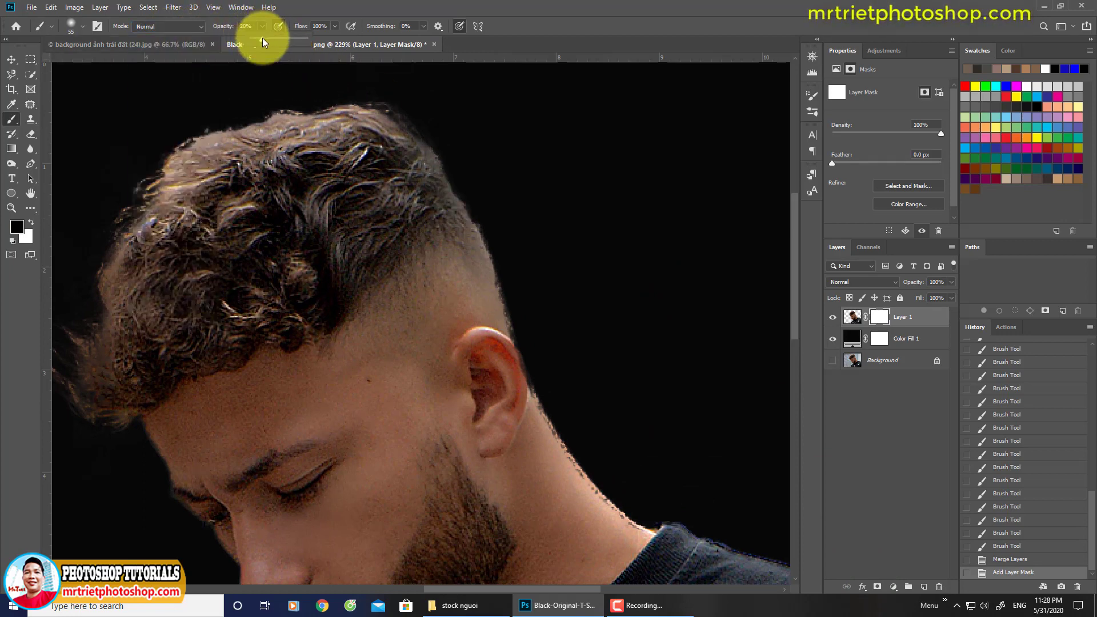
left_click_drag(262, 38, 414, 33)
key("bracketleft")
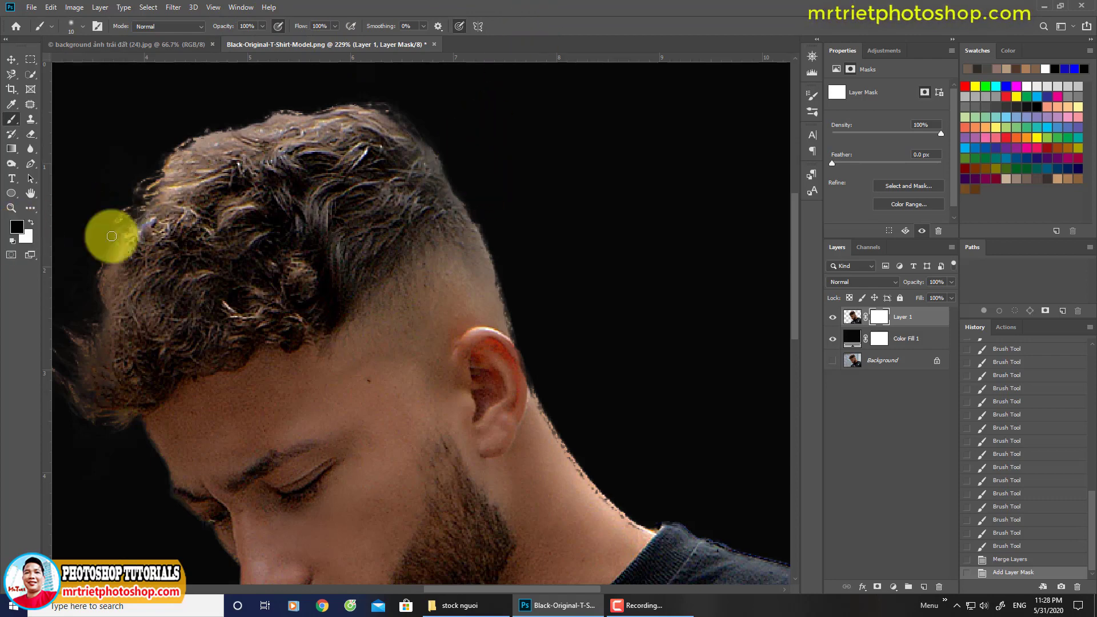
- Paint black on the layer mask along the back of the head to hide the remaining light fringe
key("bracketright")
left_click_drag(442, 150, 484, 215)
key("bracketleft")
mouse_move(470, 200)
left_mouse_down()
mouse_move(513, 278)
mouse_move(521, 324)
mouse_move(494, 265)
left_mouse_up()
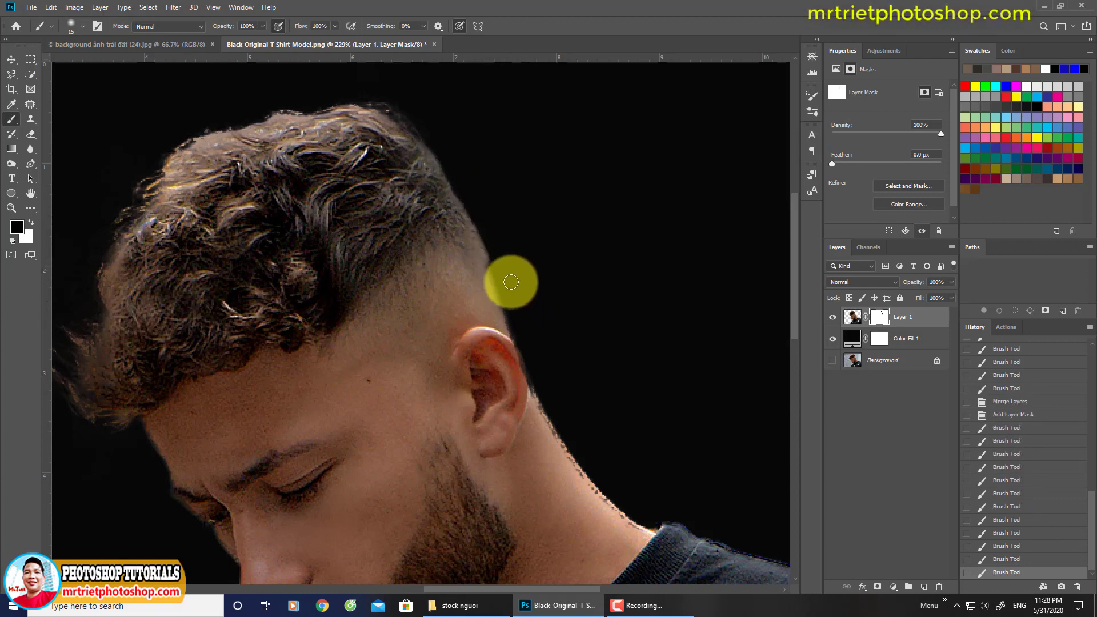
- Refine the mask along the head edge above the ear, restoring skin with white and hiding leftovers with black
scroll(502, 270, "up", 3)
key("x")
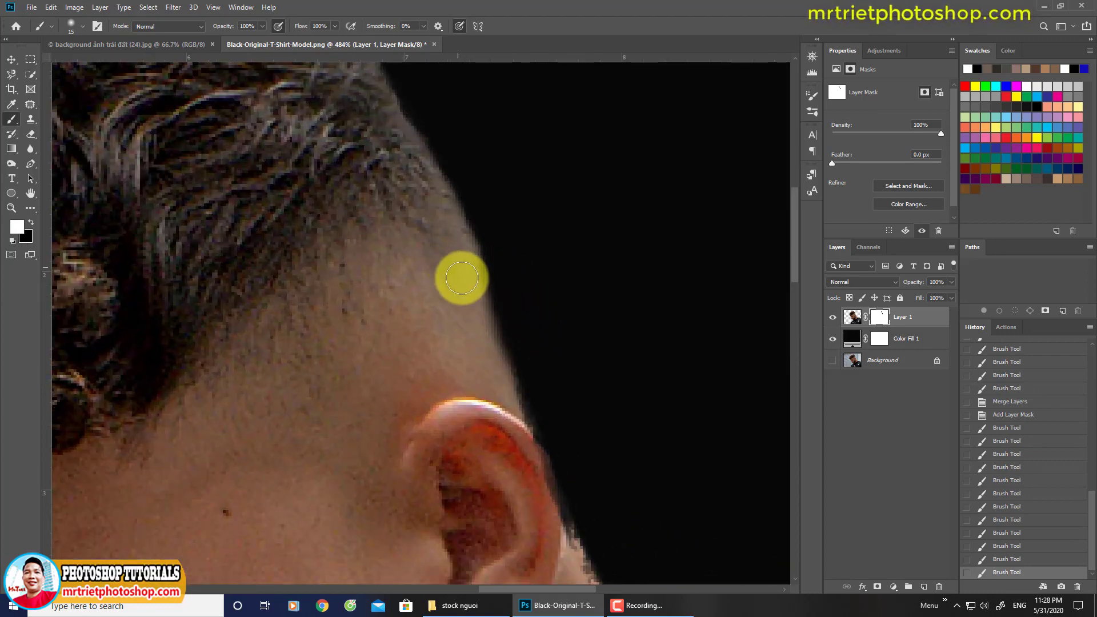
left_click_drag(495, 390, 507, 417)
key("x")
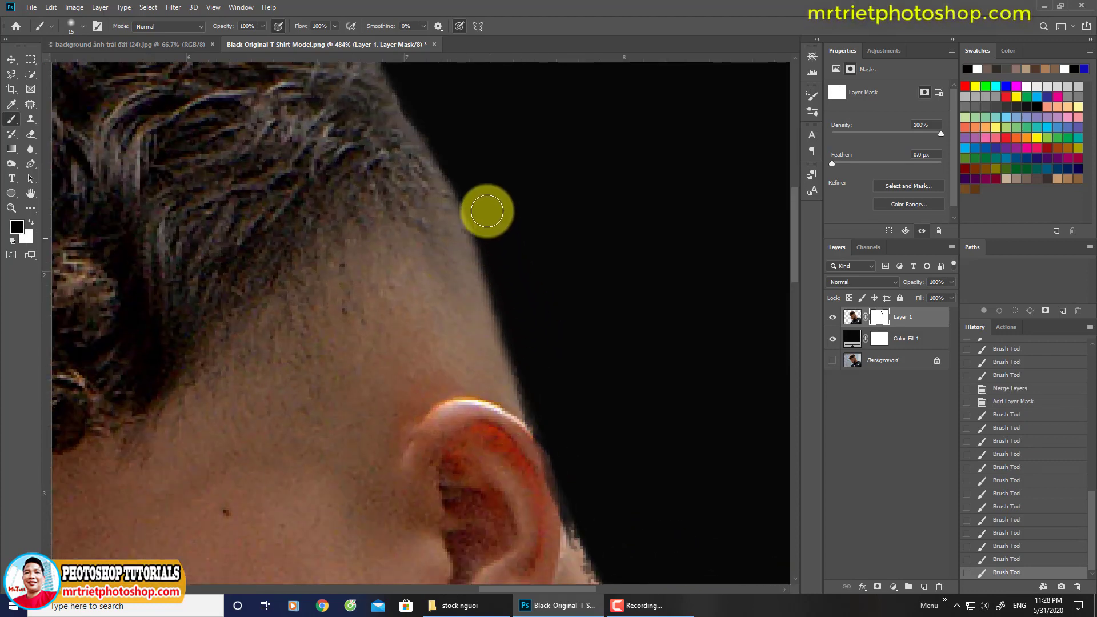
left_click_drag(533, 345, 557, 393)
mouse_move(559, 400)
left_mouse_down()
mouse_move(450, 176)
mouse_move(466, 260)
left_mouse_up()
- Paint white on the mask along the ear's outer rim to restore its edge, and switch back to black
key("x")
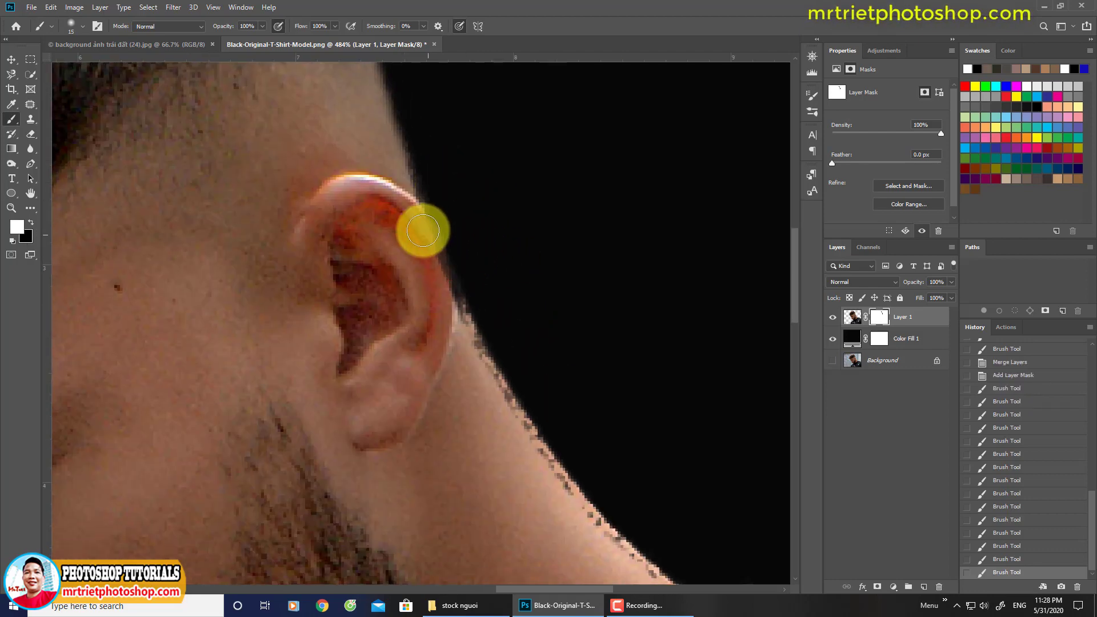
left_click_drag(439, 298, 425, 255)
left_click_drag(424, 255, 457, 287)
key("x")
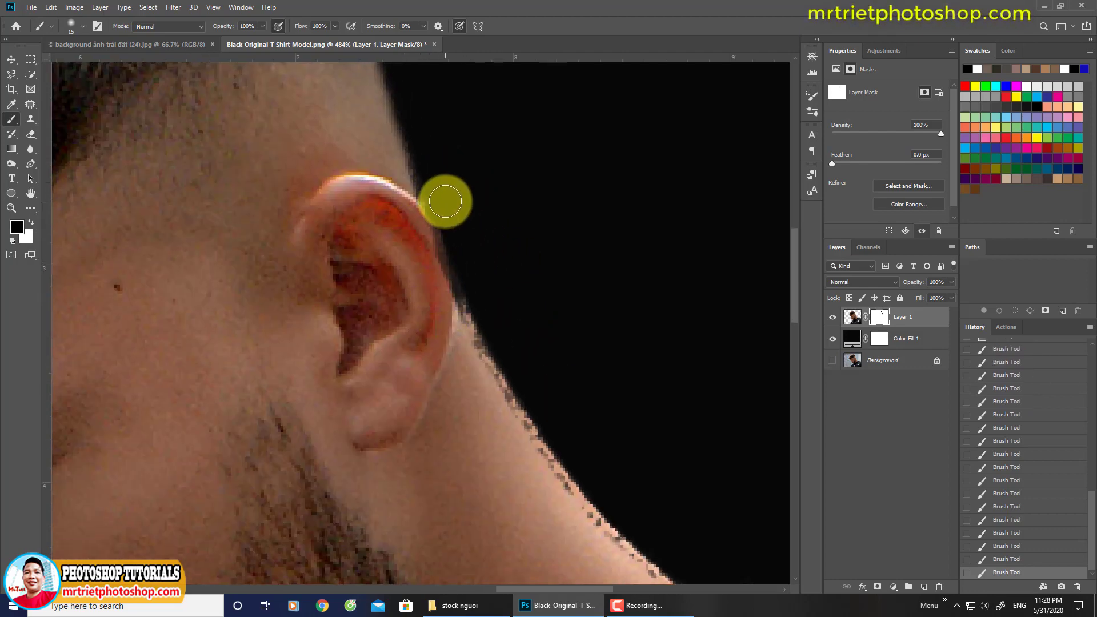
- Undo the previous mask stroke and paint black with a smaller brush along the upper back of the neck to hide its jagged fringe
left_click_drag(497, 343, 394, 139)
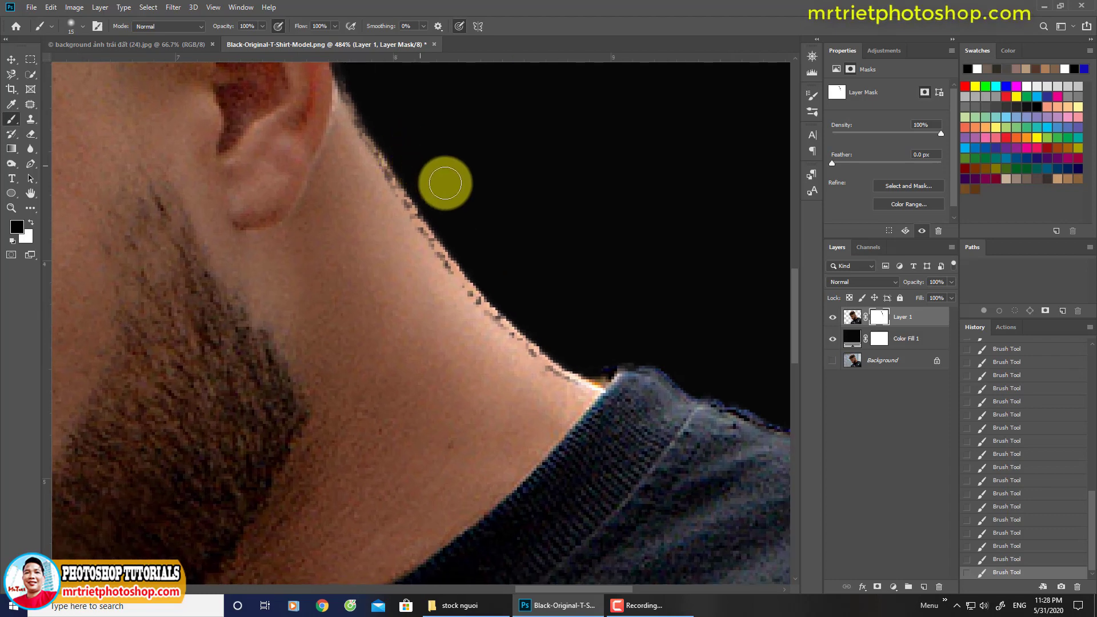
key("ctrl+z")
left_click_drag(441, 174, 453, 215)
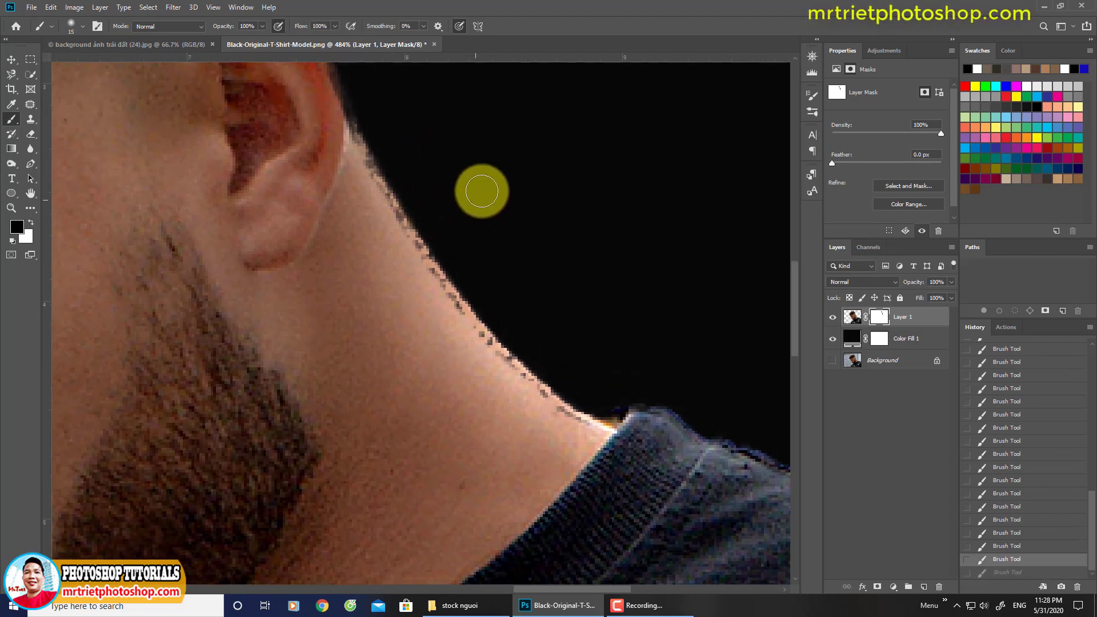
key("bracketleft")
key("bracketleft")
key("bracketleft")
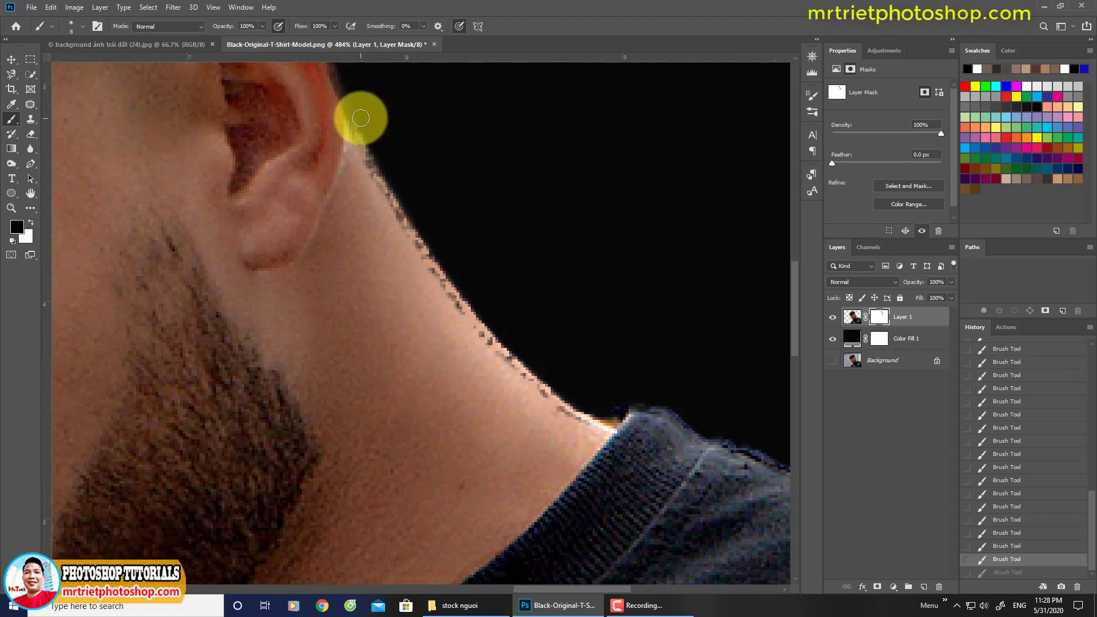
mouse_move(373, 138)
left_mouse_down()
mouse_move(390, 179)
mouse_move(375, 124)
left_mouse_up()
key("ctrl+z")
mouse_move(400, 179)
left_mouse_down()
mouse_move(424, 230)
mouse_move(461, 267)
left_mouse_up()
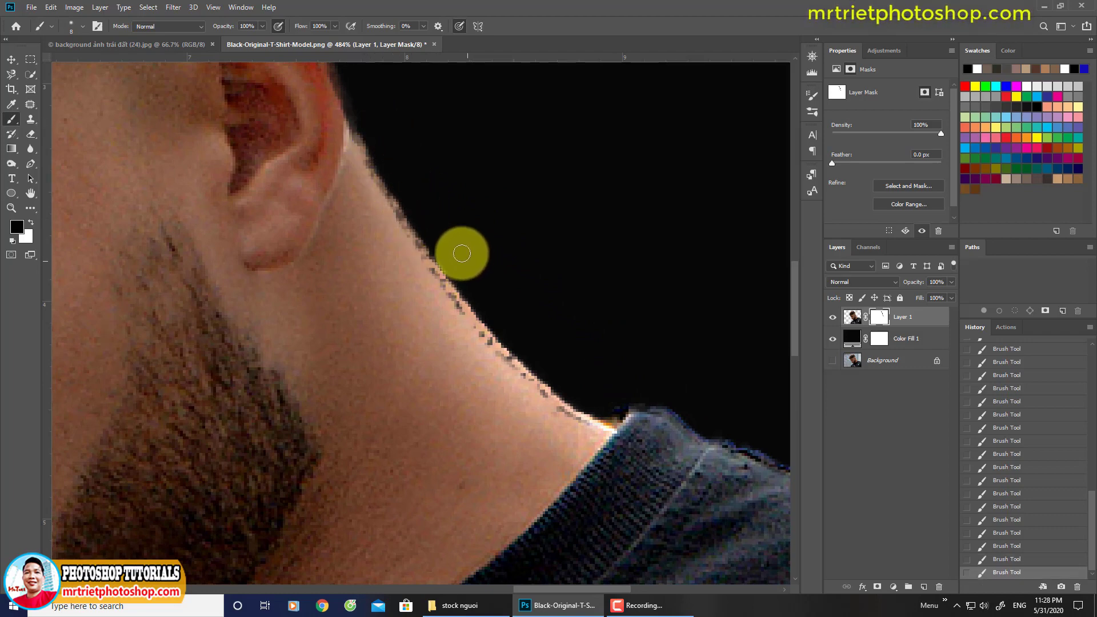
- Trace a Pen tool path from just below the ear's outer edge along the back of the neck to the shirt collar
key("p")
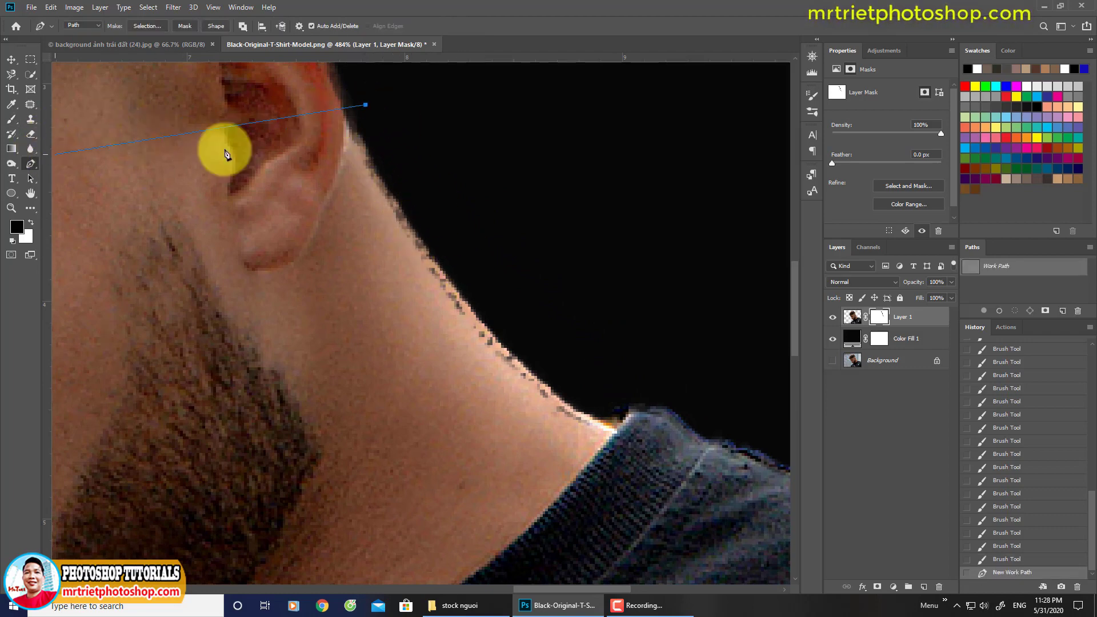
left_click(365, 105)
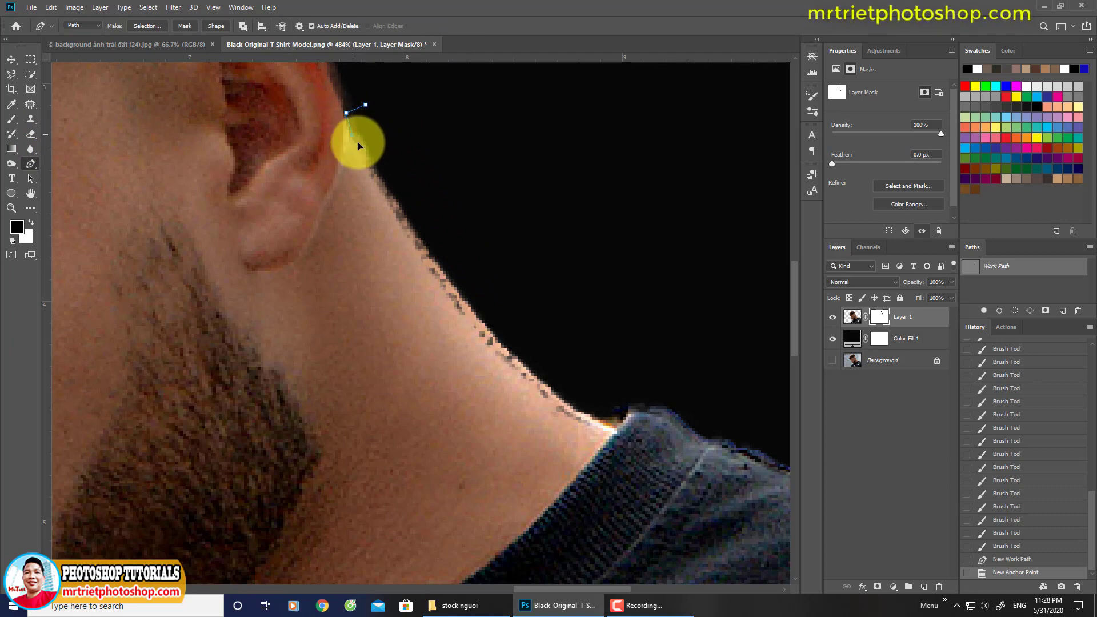
left_click(359, 150)
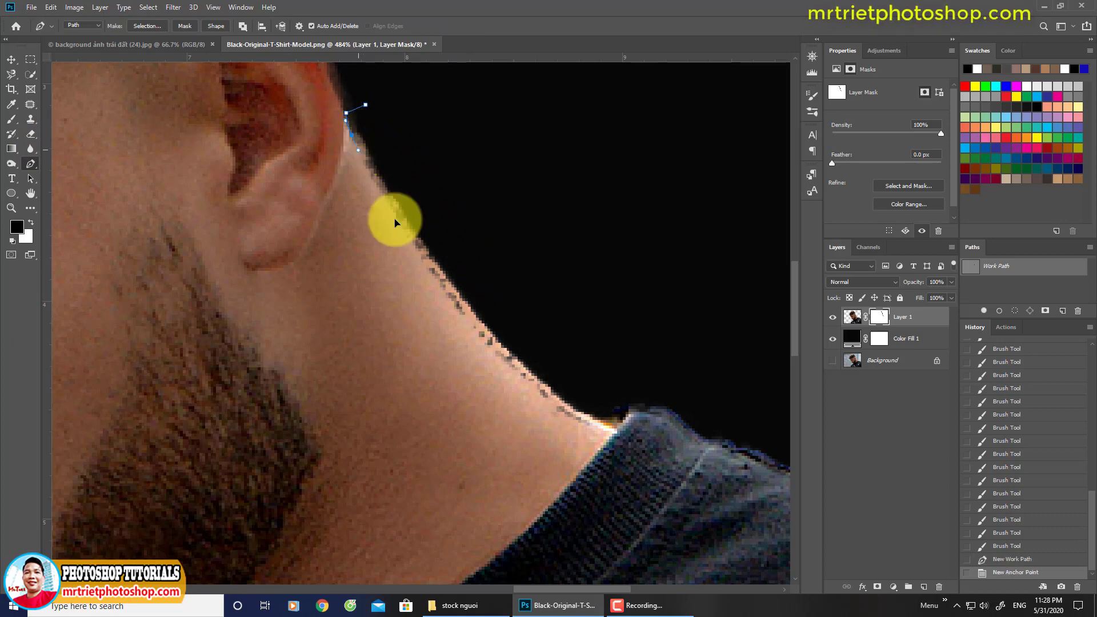
left_click(464, 313)
left_click(501, 358)
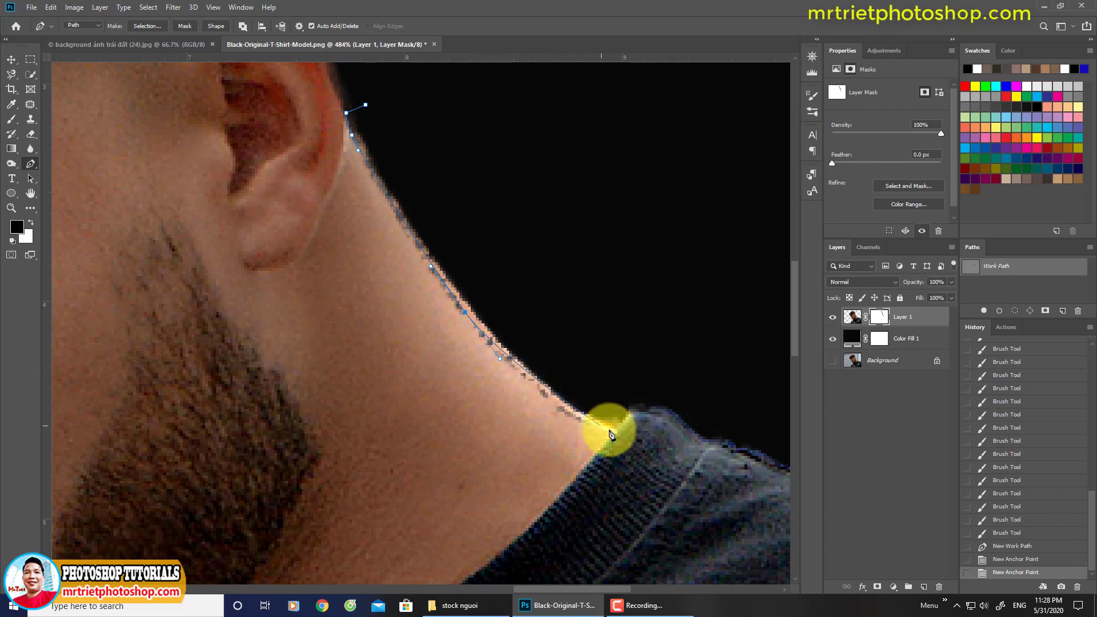
left_click_drag(617, 433, 444, 296)
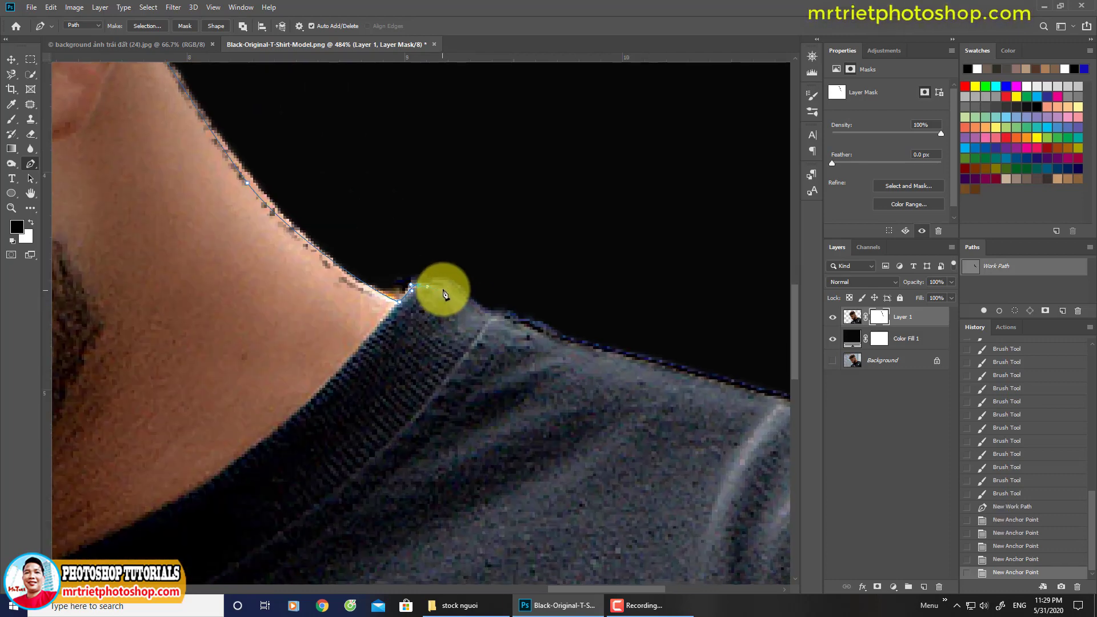
- Continue the path over the collar and along the shoulder, just inside the fringe, past the image edge
left_click(488, 313)
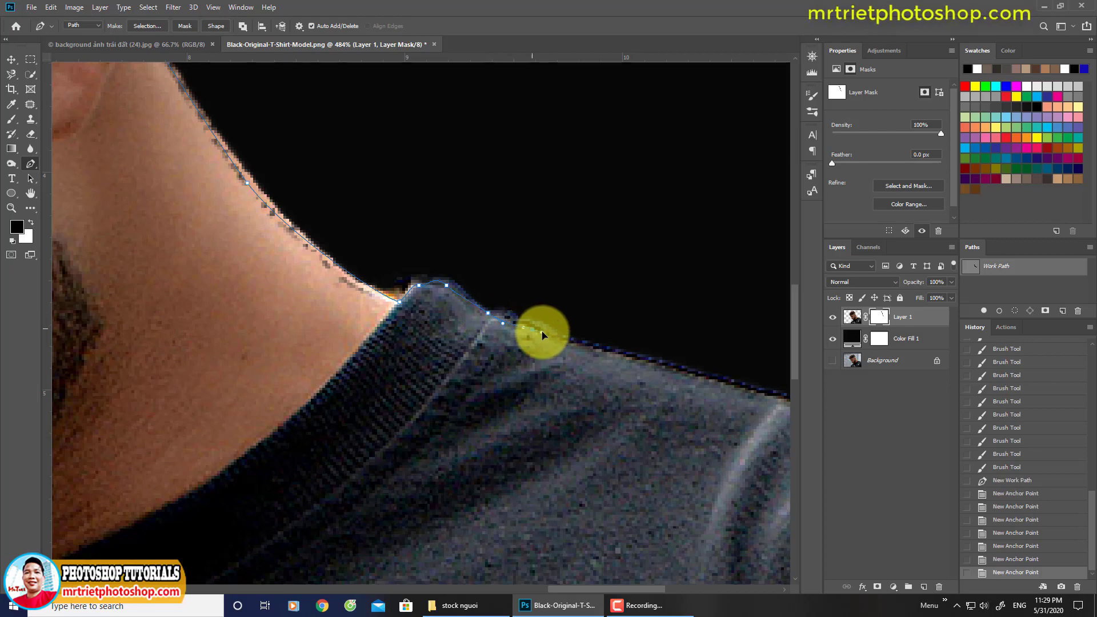
left_click(543, 334)
left_click_drag(543, 336, 302, 225)
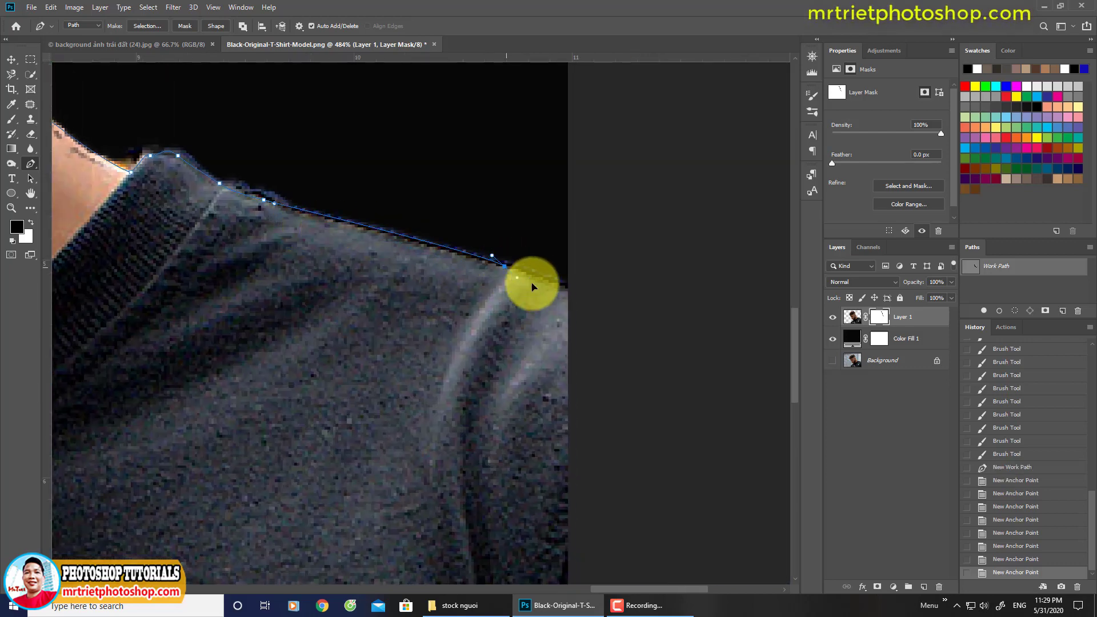
left_click(584, 297)
- Close the path through the empty background beside the neck and convert it to a selection
left_click_drag(586, 297, 608, 223)
left_click_drag(408, 88, 589, 252)
left_click_drag(187, 42, 320, 216)
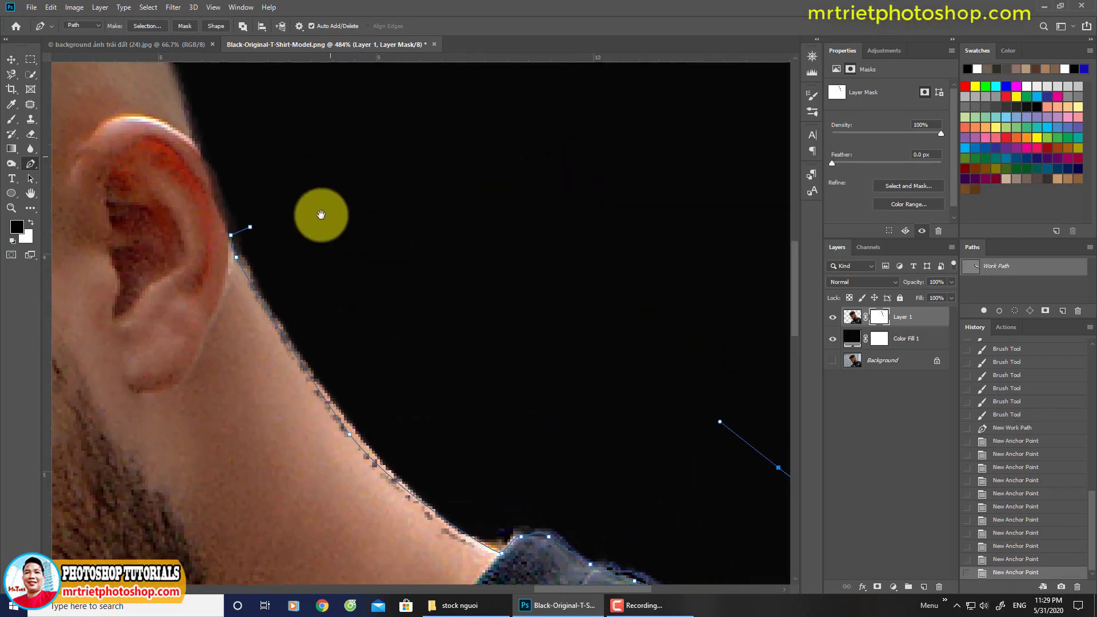
left_click(321, 216)
key("ctrl+Return")
- Feather the selection by 0.5 pixels, clear that area to black on the layer mask and deselect
key("z")
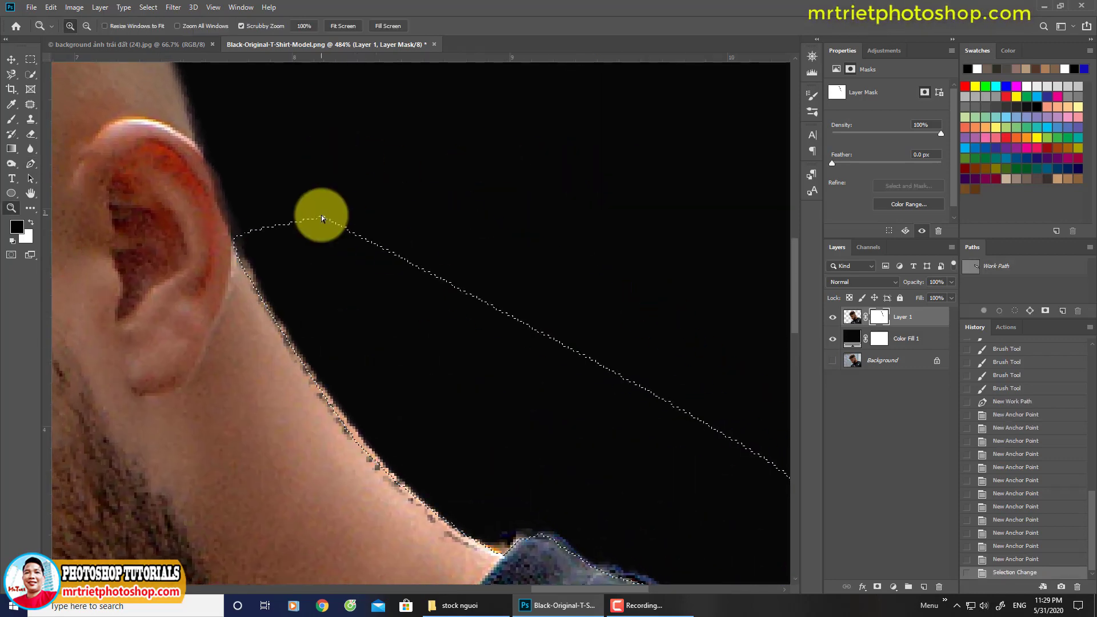
key("x")
key("shift+F6")
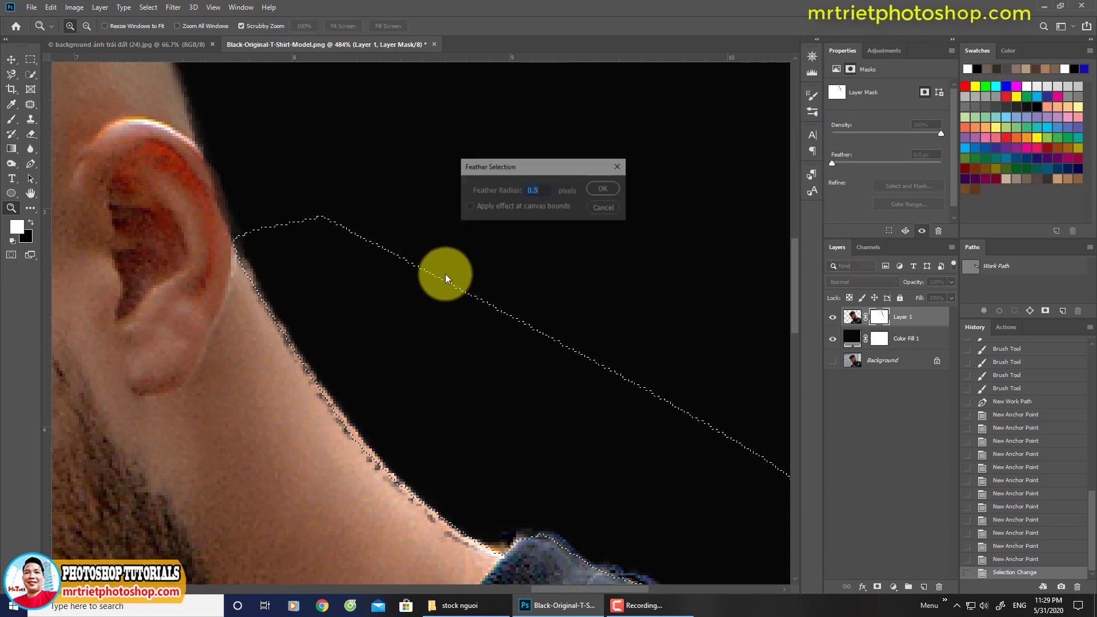
key("Return")
key("Delete")
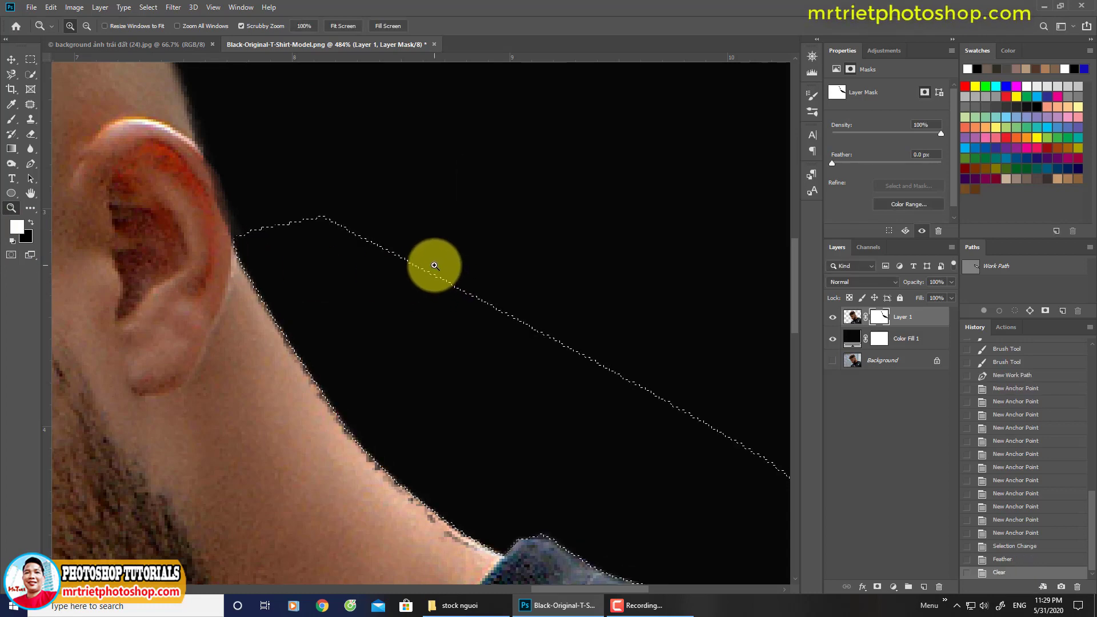
key("ctrl+d")
- Convert the masked model layer to a smart object
key("ctrl+0")
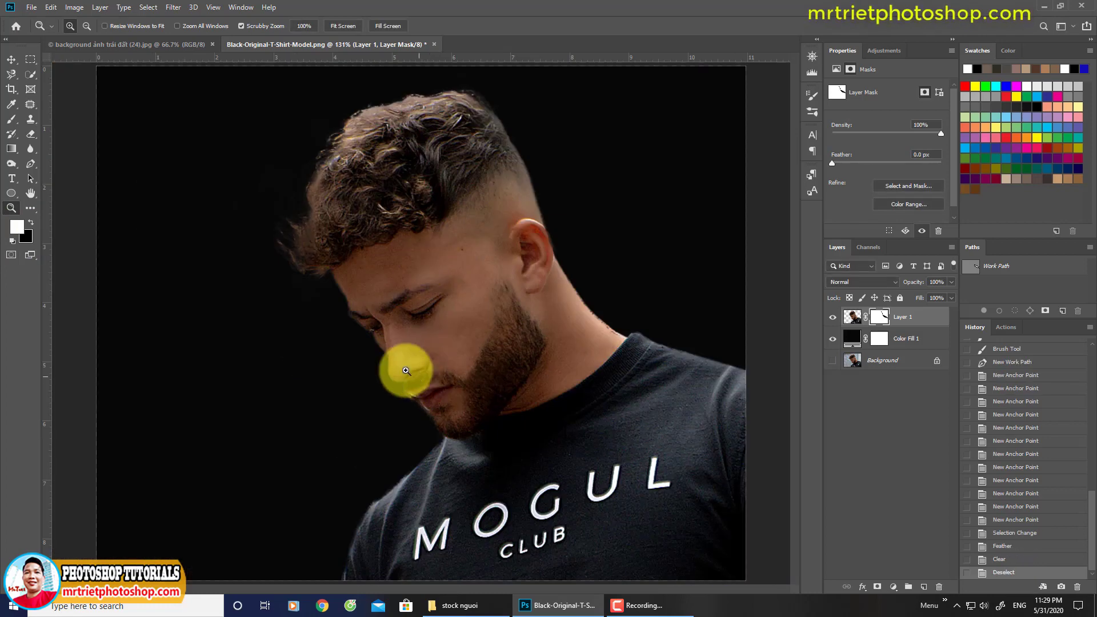
right_click(918, 325)
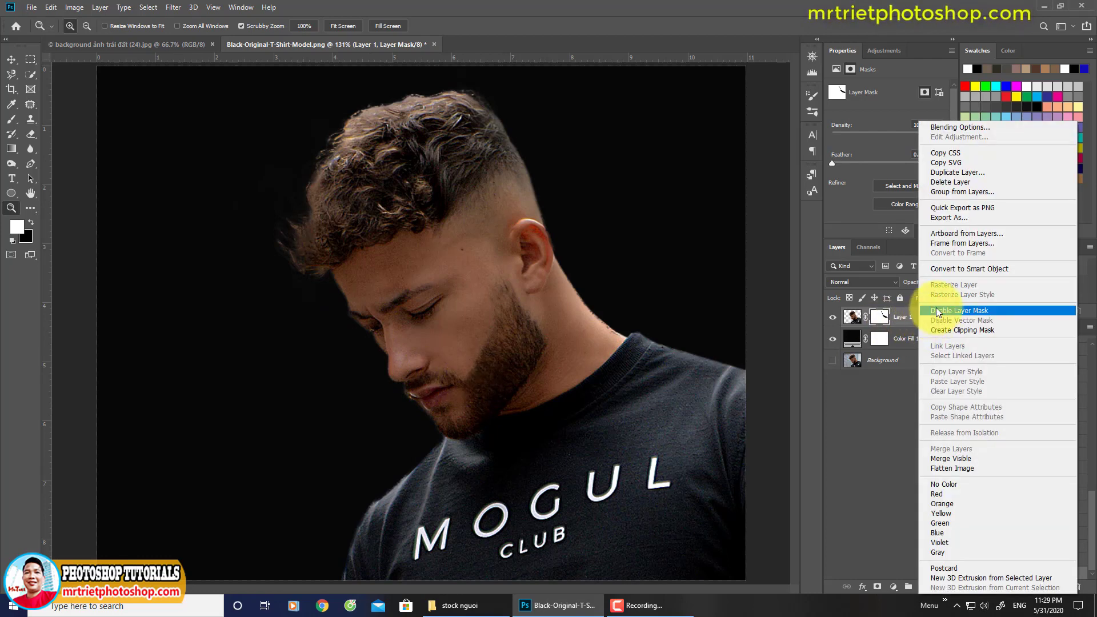
left_click(979, 268)
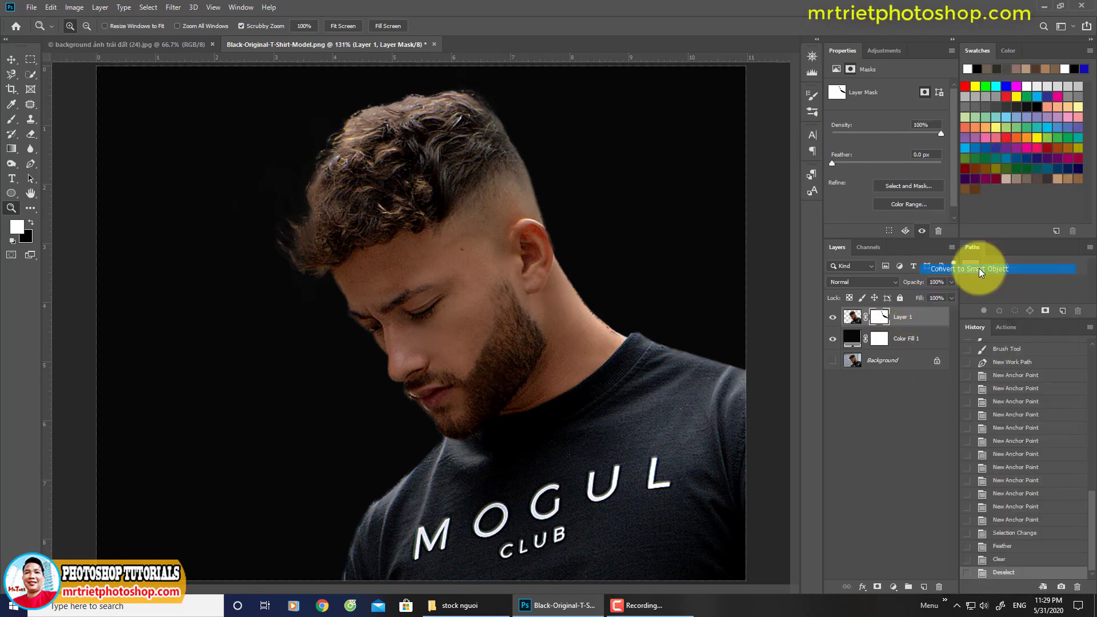
- Create a 1280 x 1280 px RGB document at 72 pixels/inch and fill its background with black
left_click(31, 8)
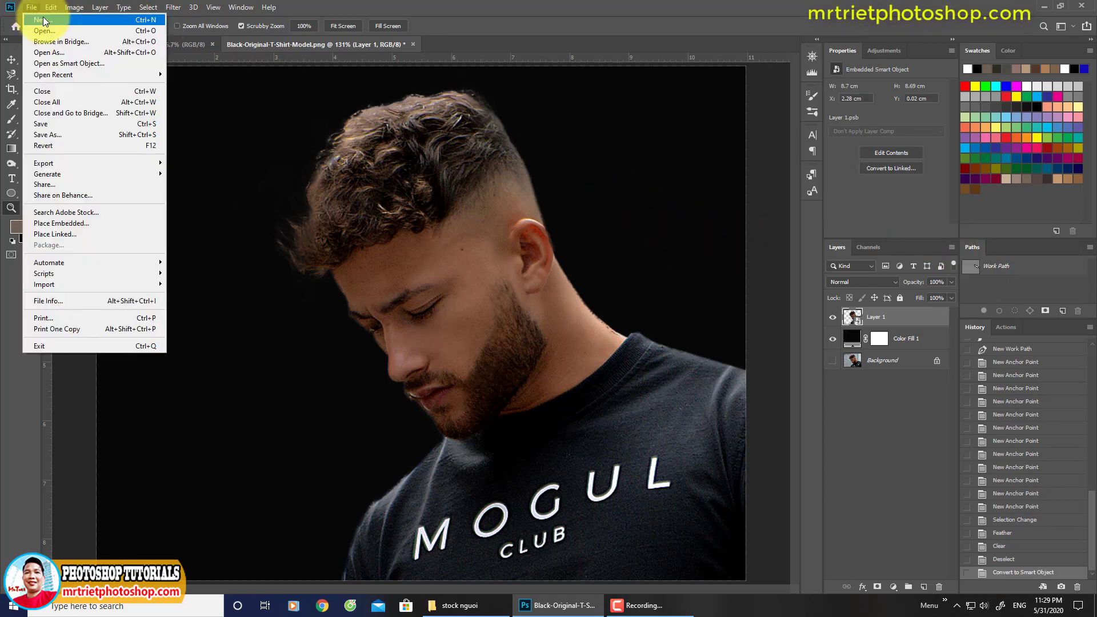
left_click(44, 20)
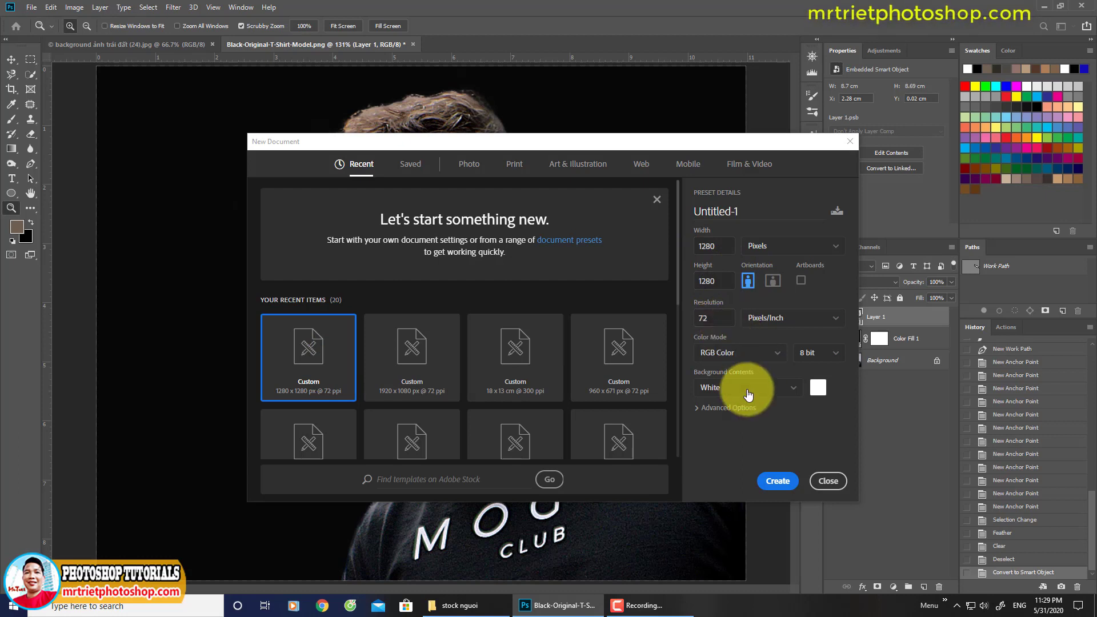
left_click(779, 482)
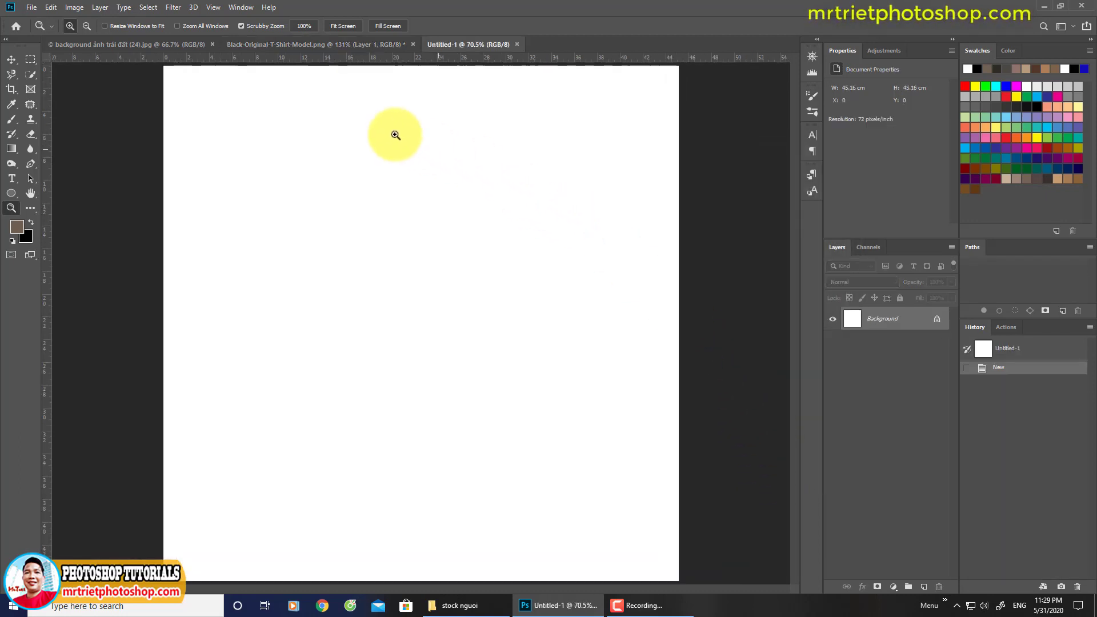
key("alt+Delete")
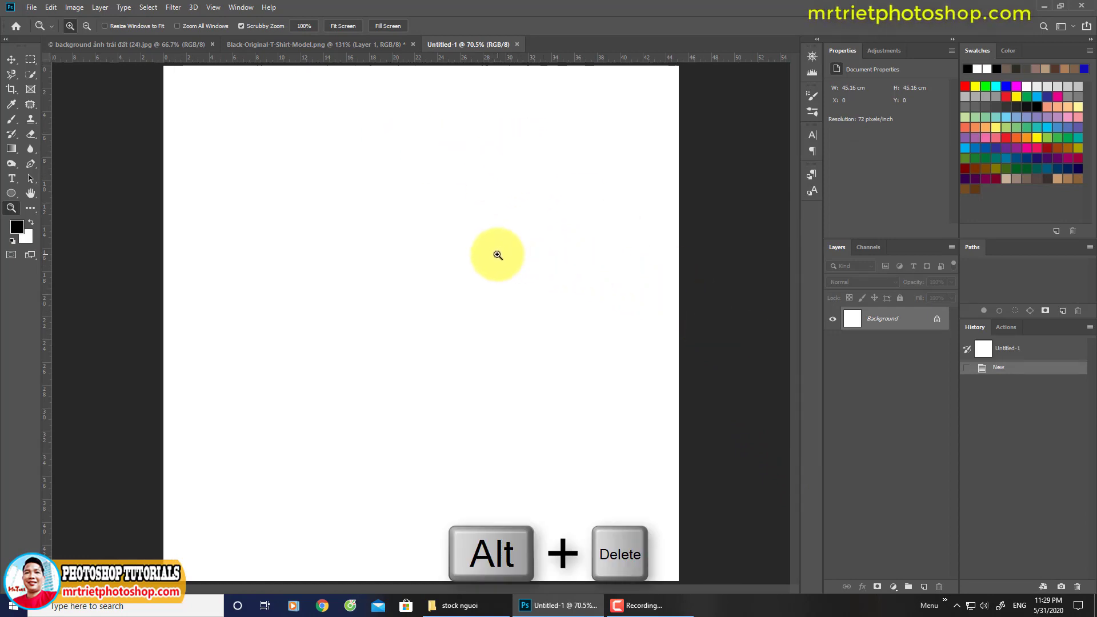
key("alt+Delete")
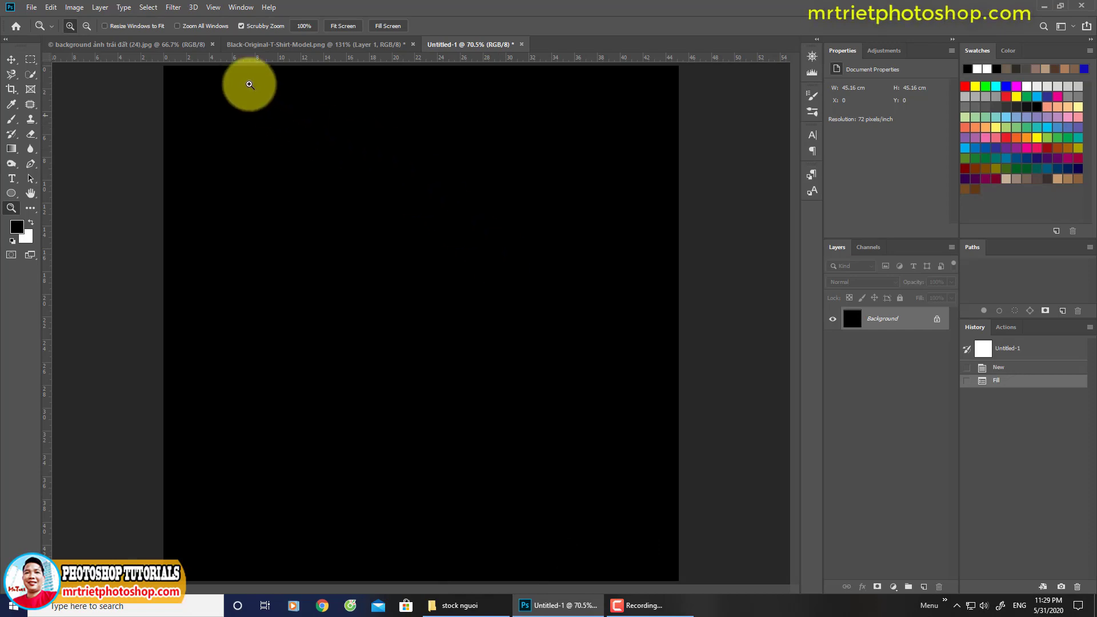
- Bring the cut-out model from the T-shirt document into the new black document and position it near the canvas centre
left_click(182, 46)
left_click(245, 44)
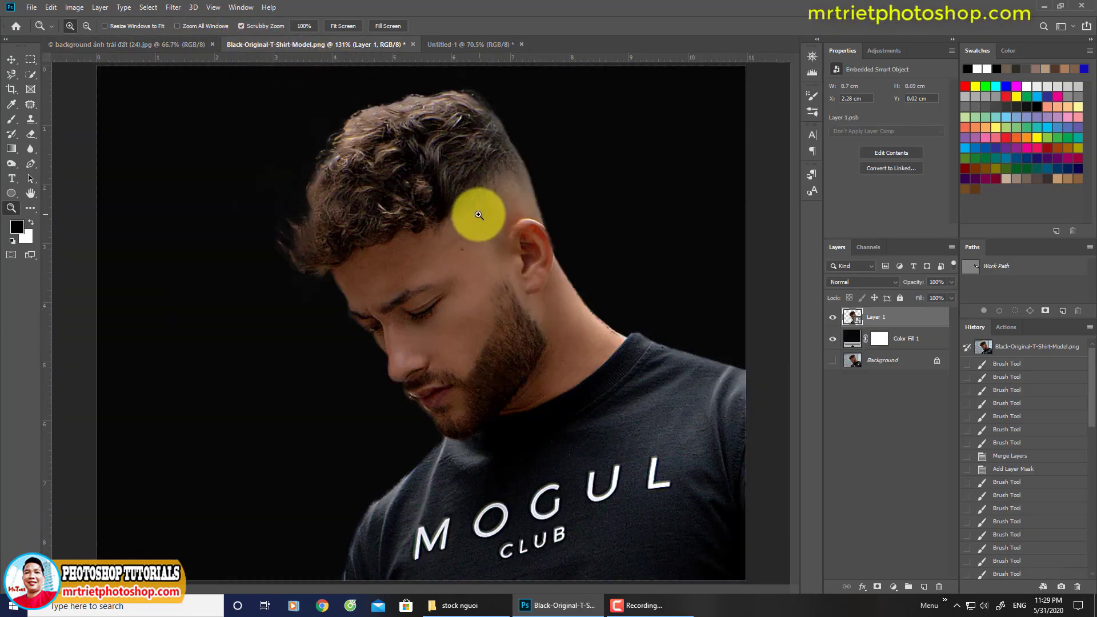
key("v")
left_click_drag(453, 208, 423, 351)
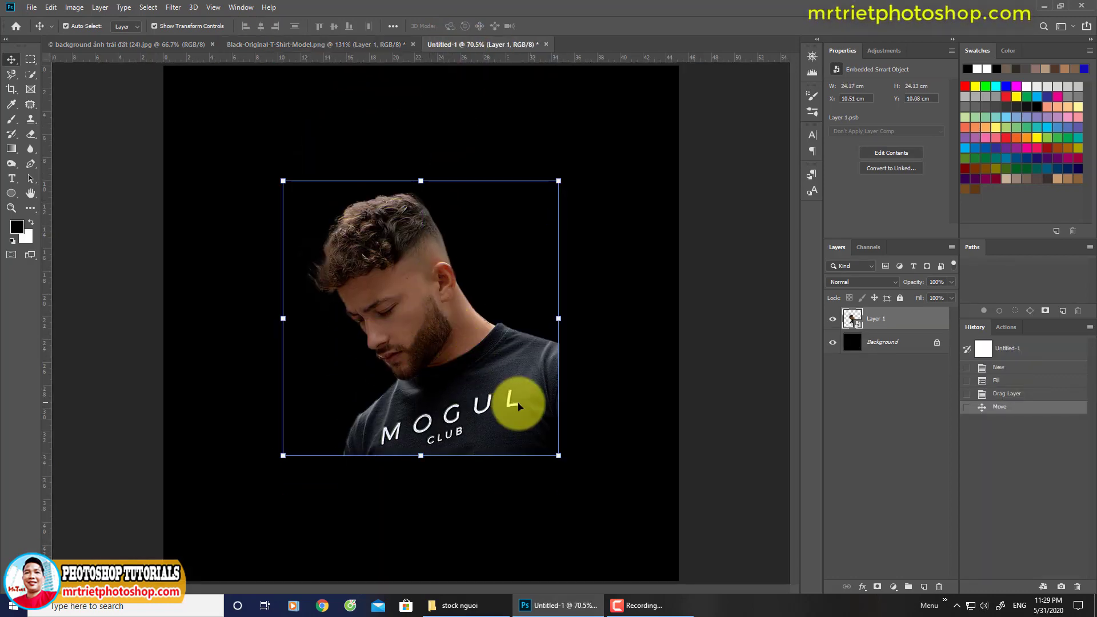
left_click_drag(481, 377, 458, 359)
scroll(465, 350, "down", 2)
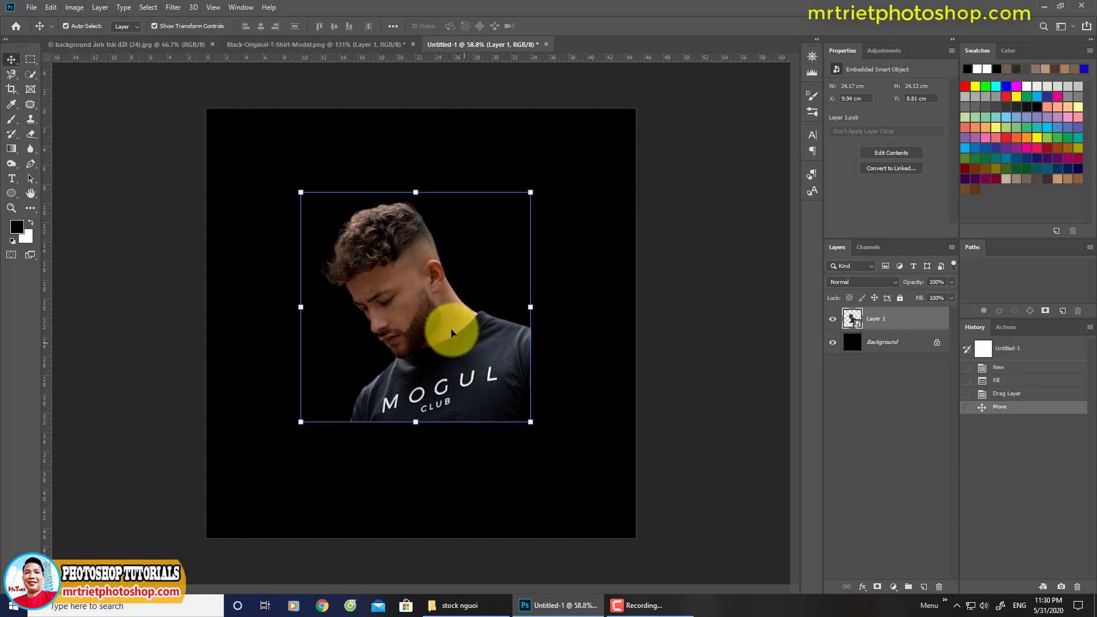
key("j")
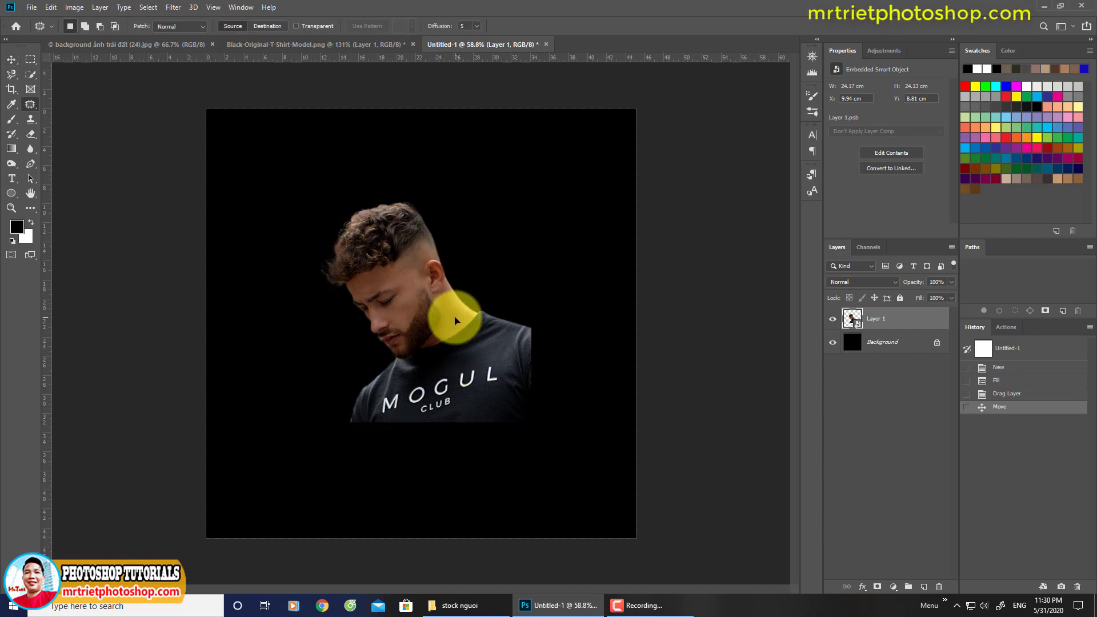
key("ctrl+0")
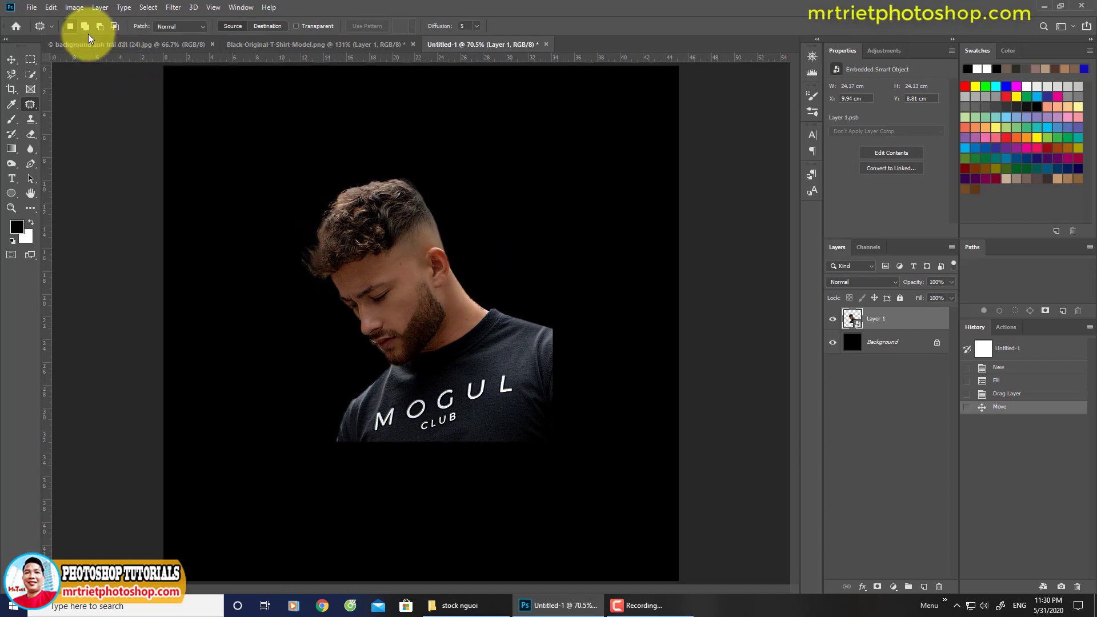
- Bring the red nebula image into the black composite document and place its layer beneath the model
left_click(118, 45)
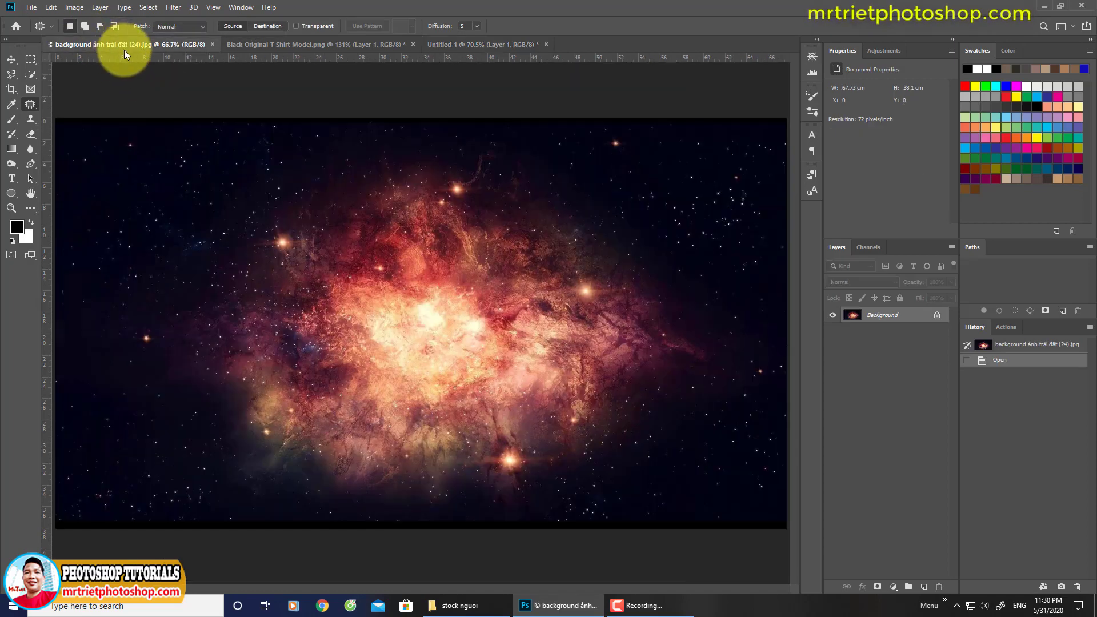
key("v")
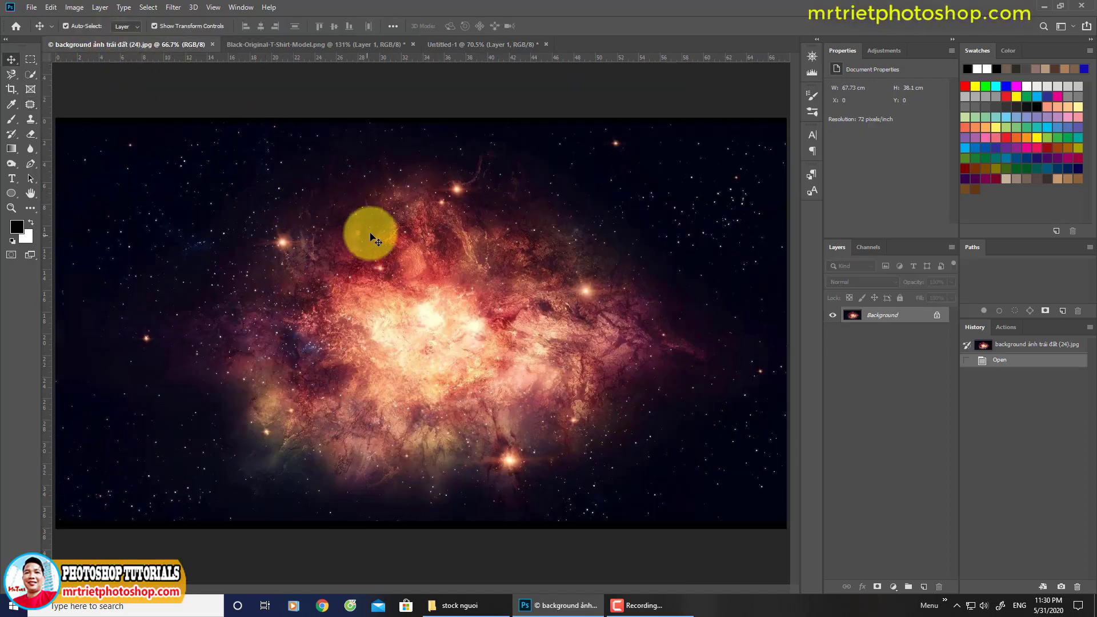
mouse_move(443, 296)
left_mouse_down()
mouse_move(468, 167)
mouse_move(467, 42)
mouse_move(425, 280)
mouse_move(446, 308)
left_mouse_up()
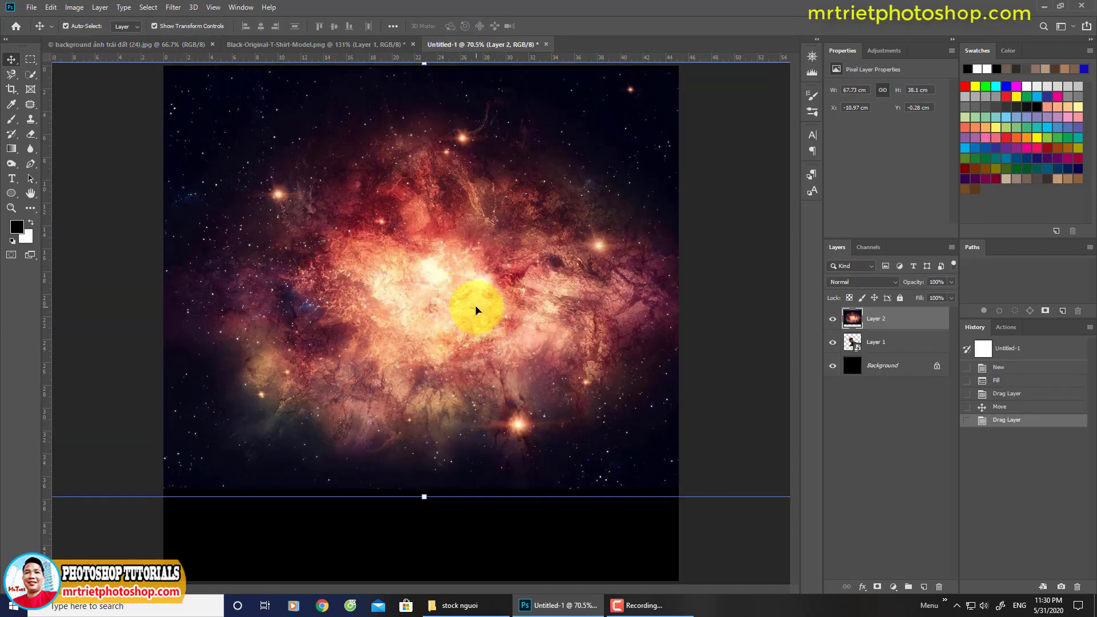
left_click_drag(887, 313, 886, 354)
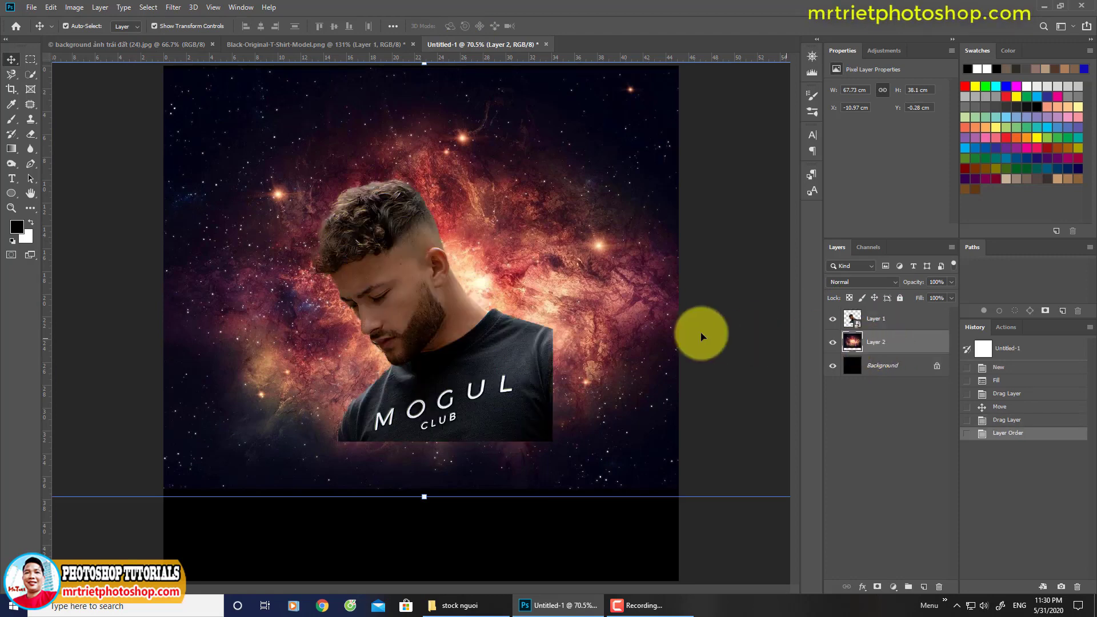
key("ctrl+0")
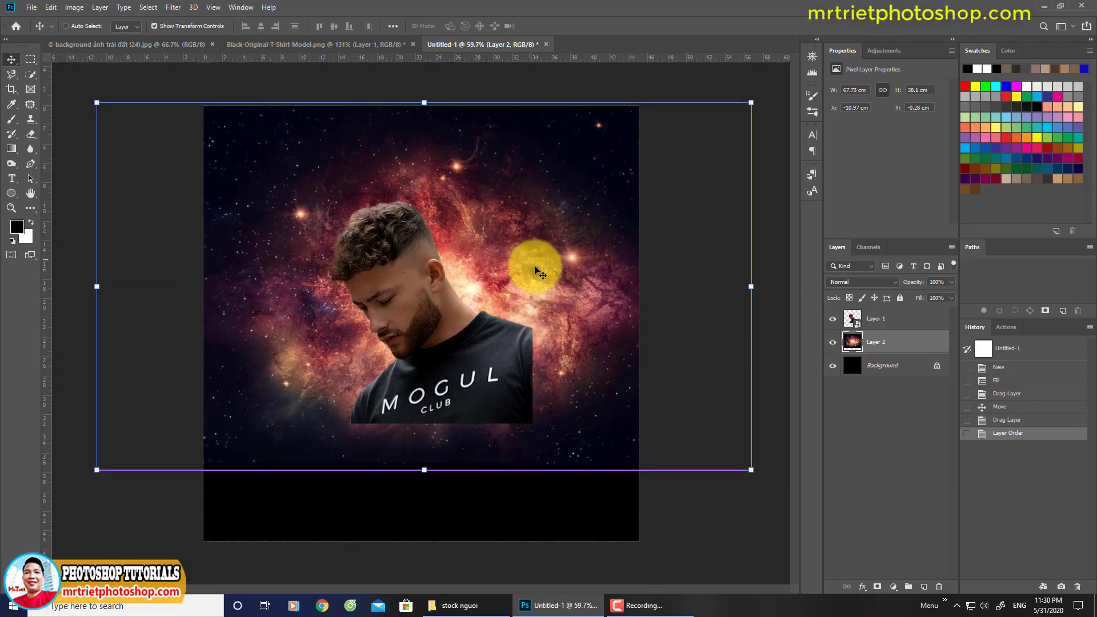
- Stretch the nebula layer vertically to about 123% height and reposition it so it covers the whole canvas
key("ctrl+t")
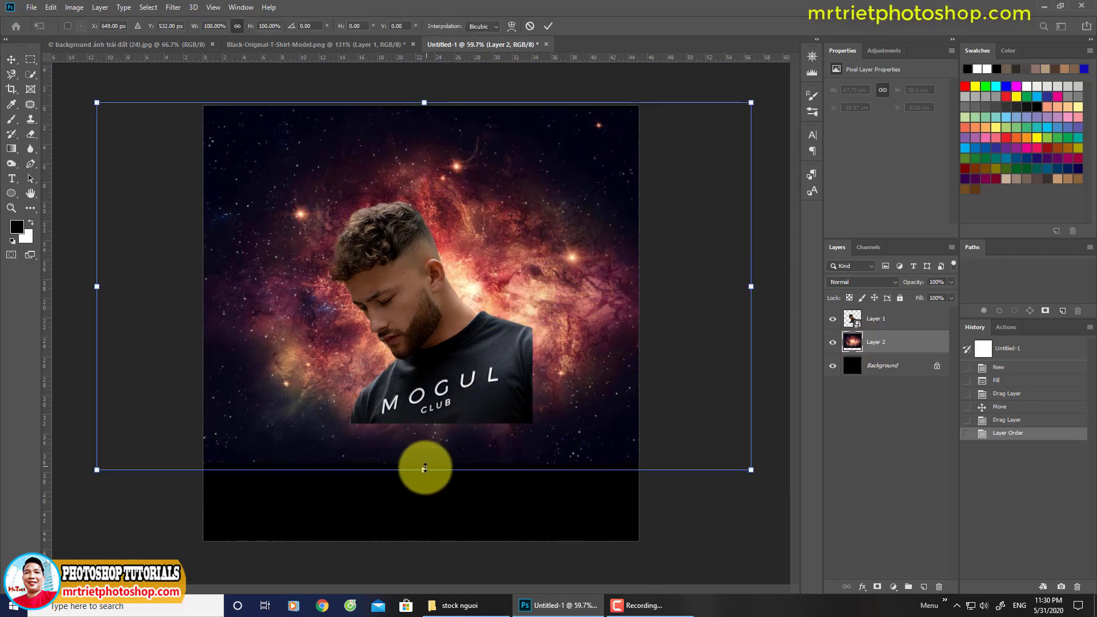
left_click_drag(425, 469, 426, 549)
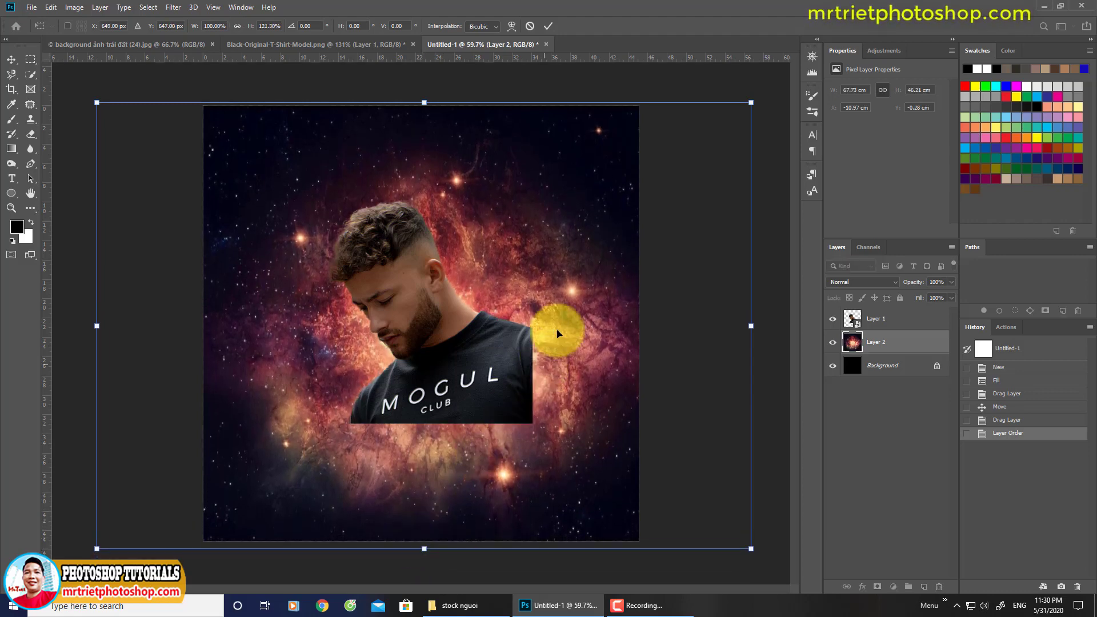
left_click_drag(558, 333, 556, 308)
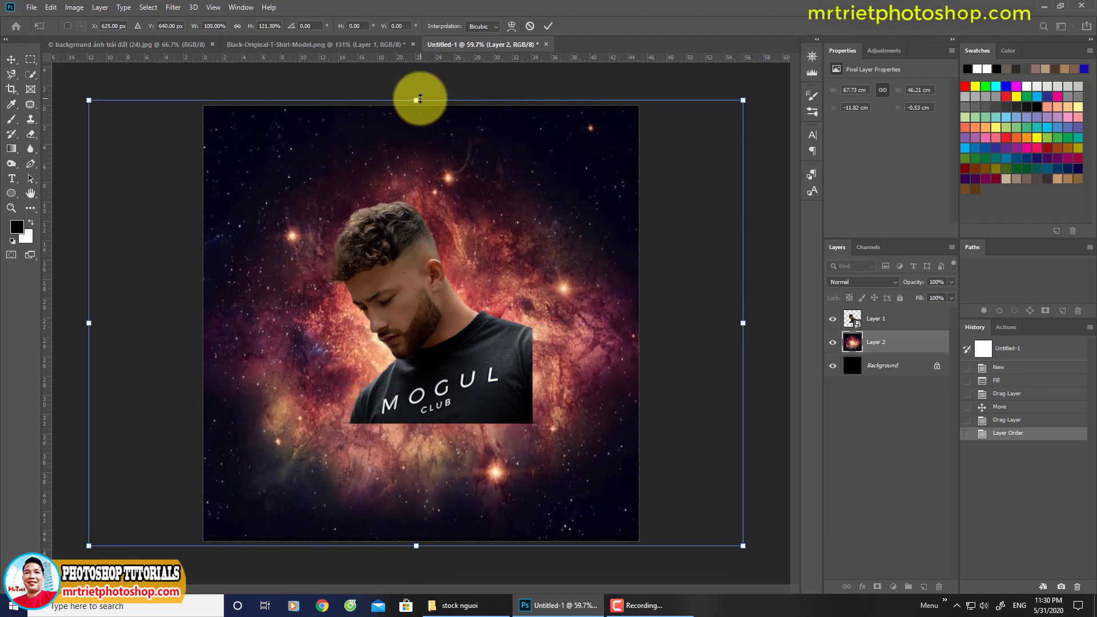
left_click_drag(420, 99, 417, 91)
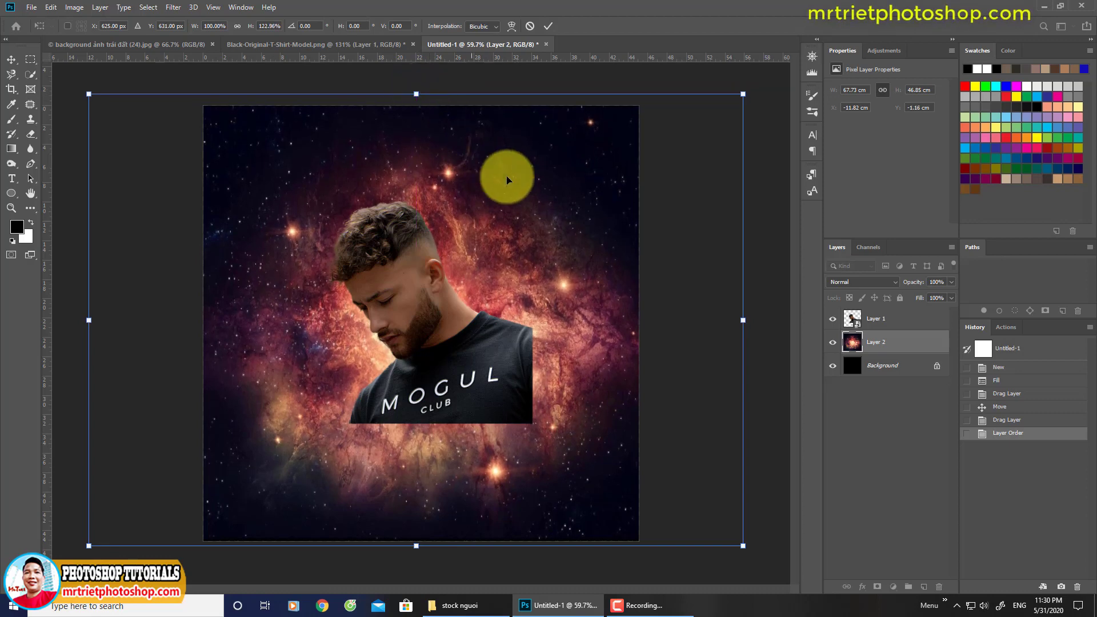
left_click_drag(537, 188, 545, 197)
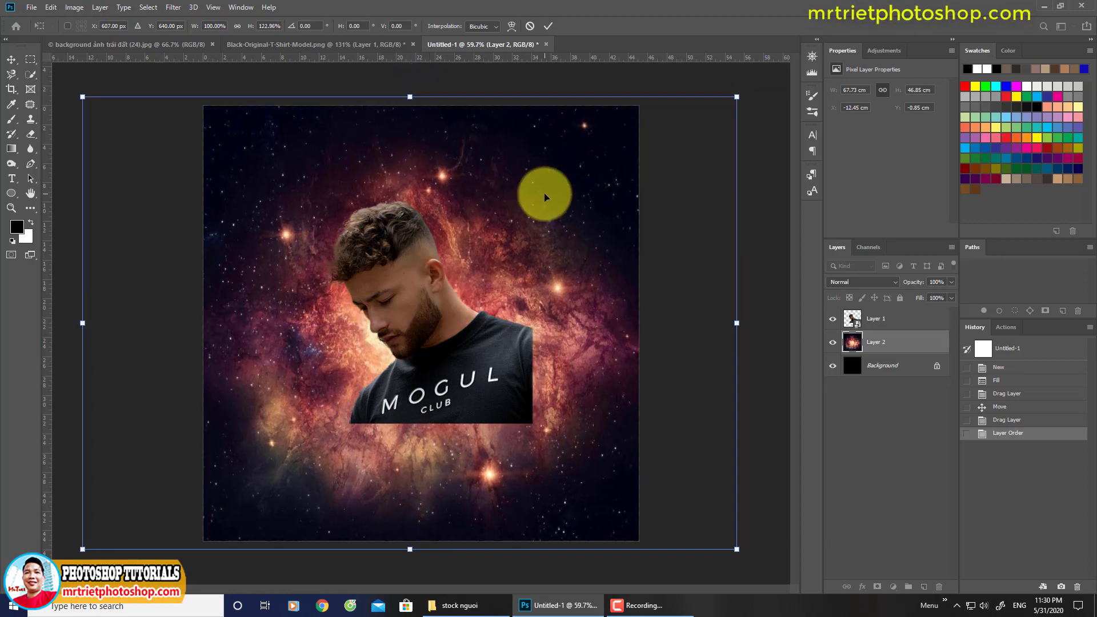
key("Return")
key("ctrl+plus")
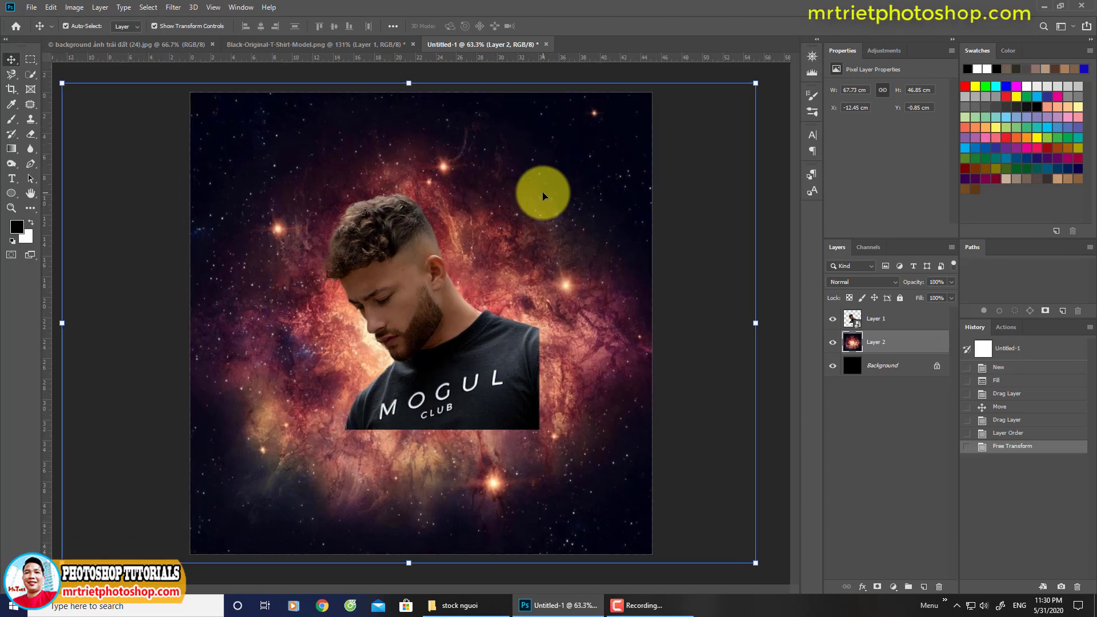
- Add a Levels adjustment above the nebula layer with input levels 18, 1.03 and 240
key("j")
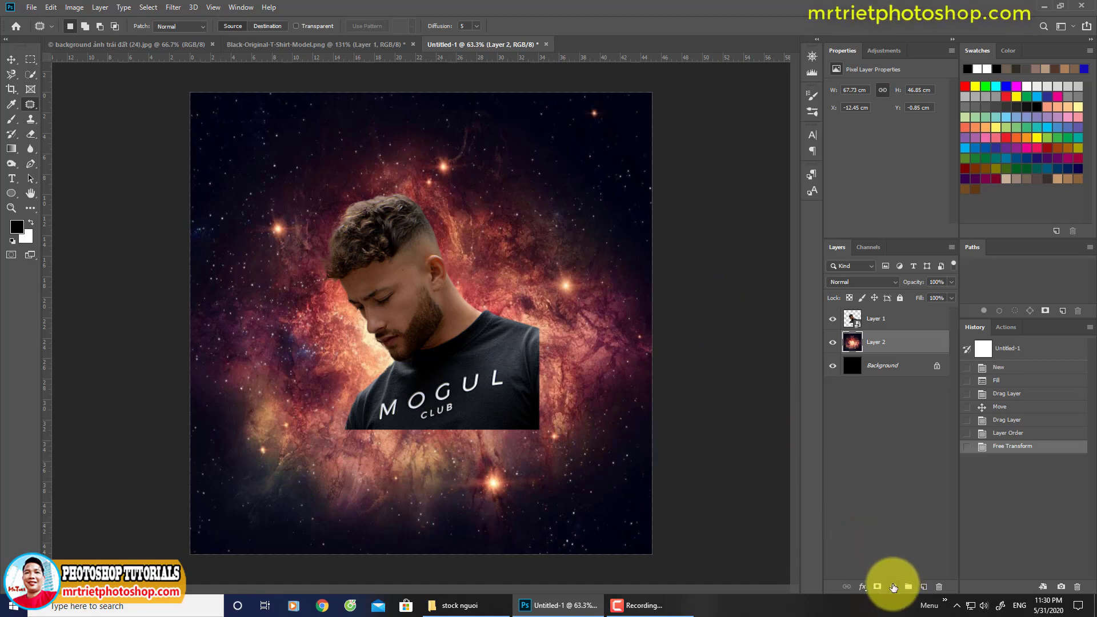
left_click(893, 587)
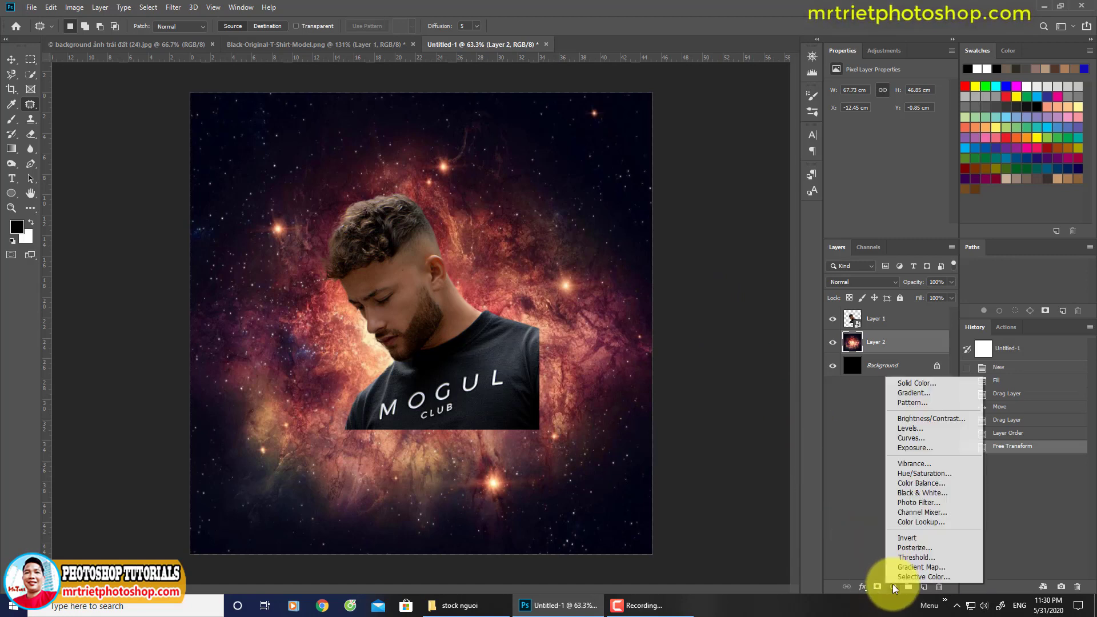
left_click(913, 430)
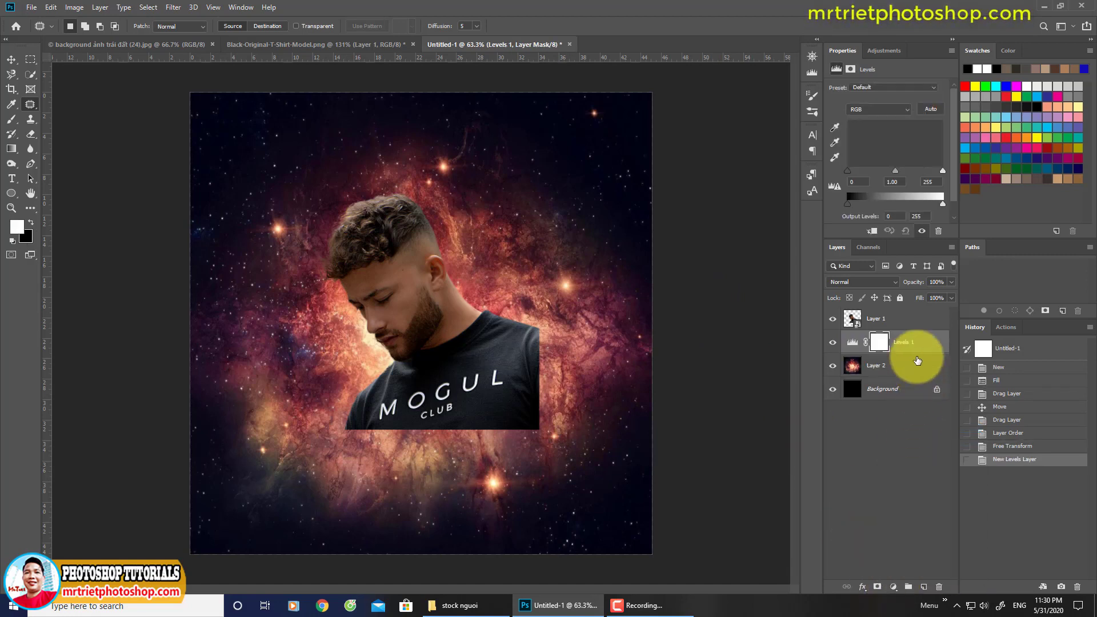
left_click_drag(852, 174, 896, 168)
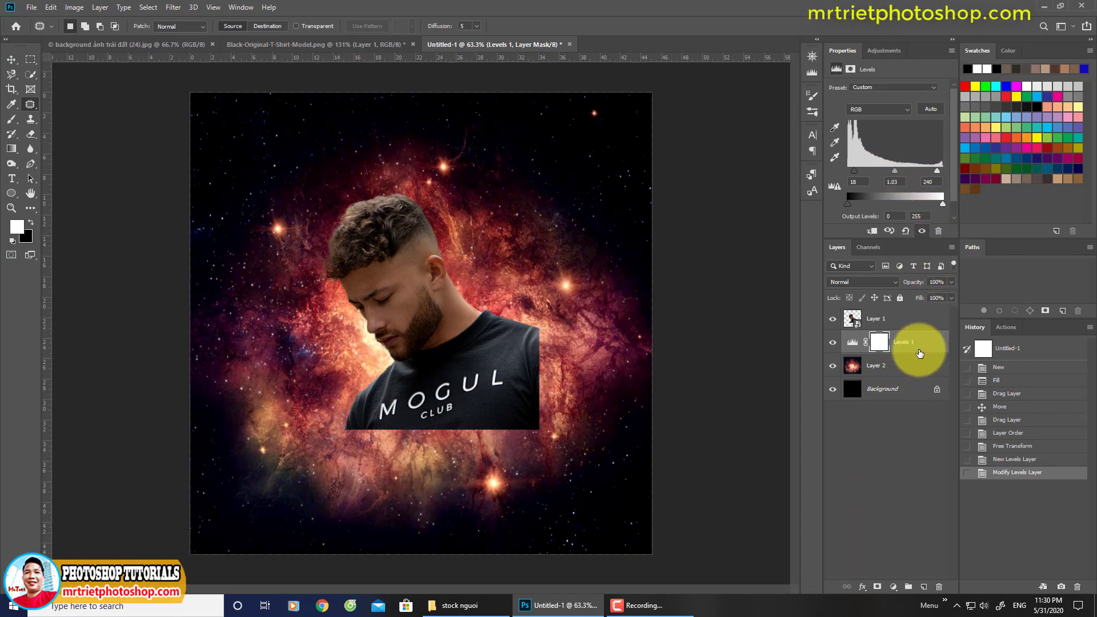
- Draw an unfilled circle shape about 787 px in diameter around the model, on a layer above him
left_click(871, 315)
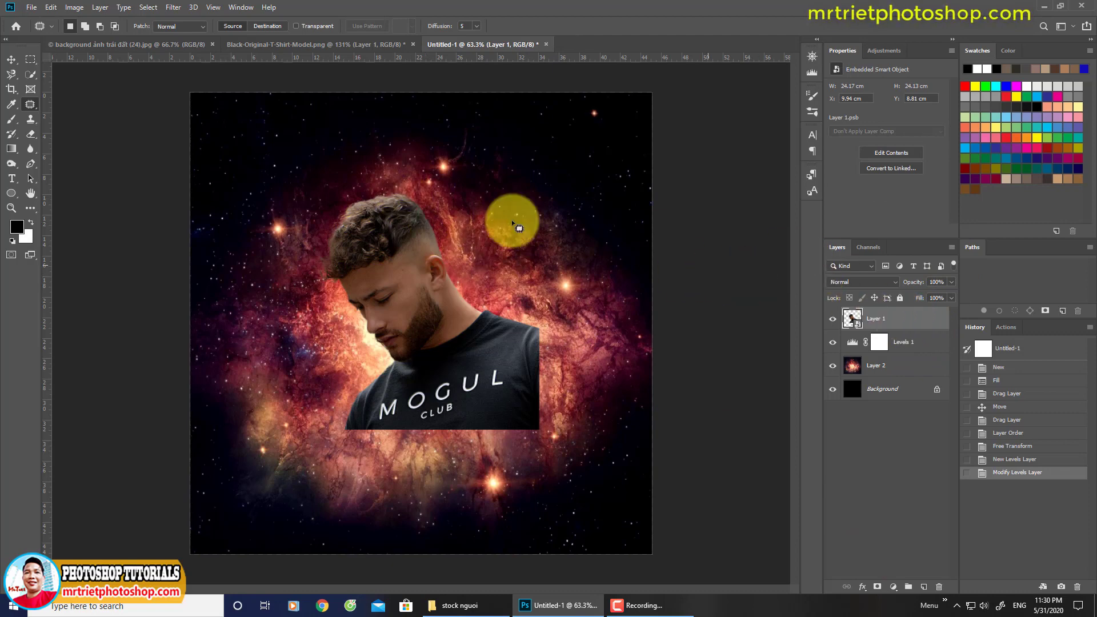
left_click(12, 194)
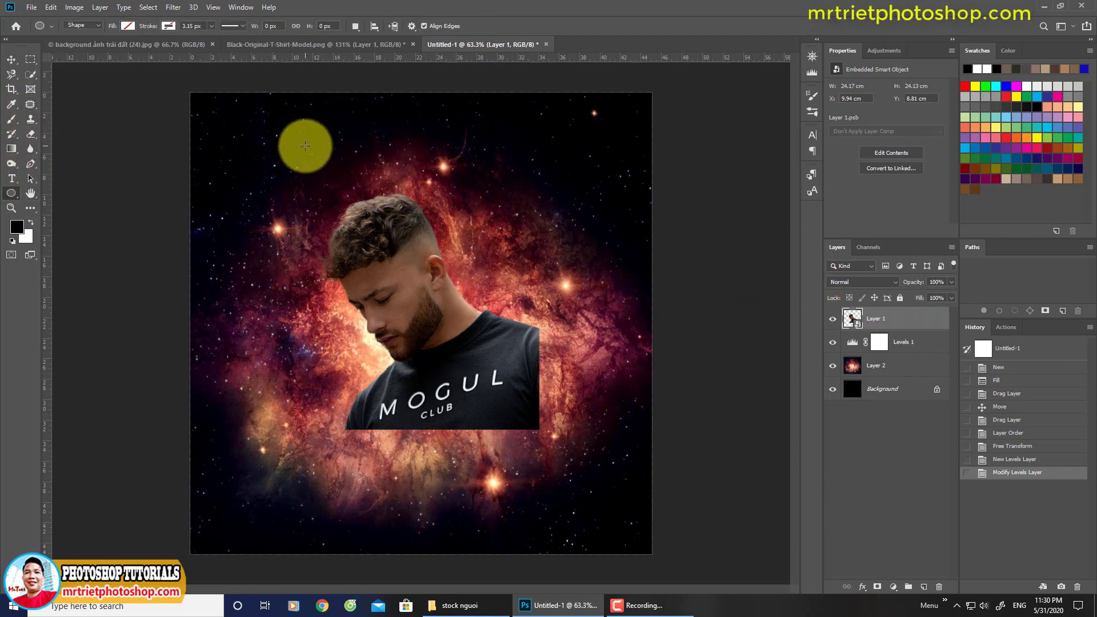
left_click_drag(299, 153, 583, 529)
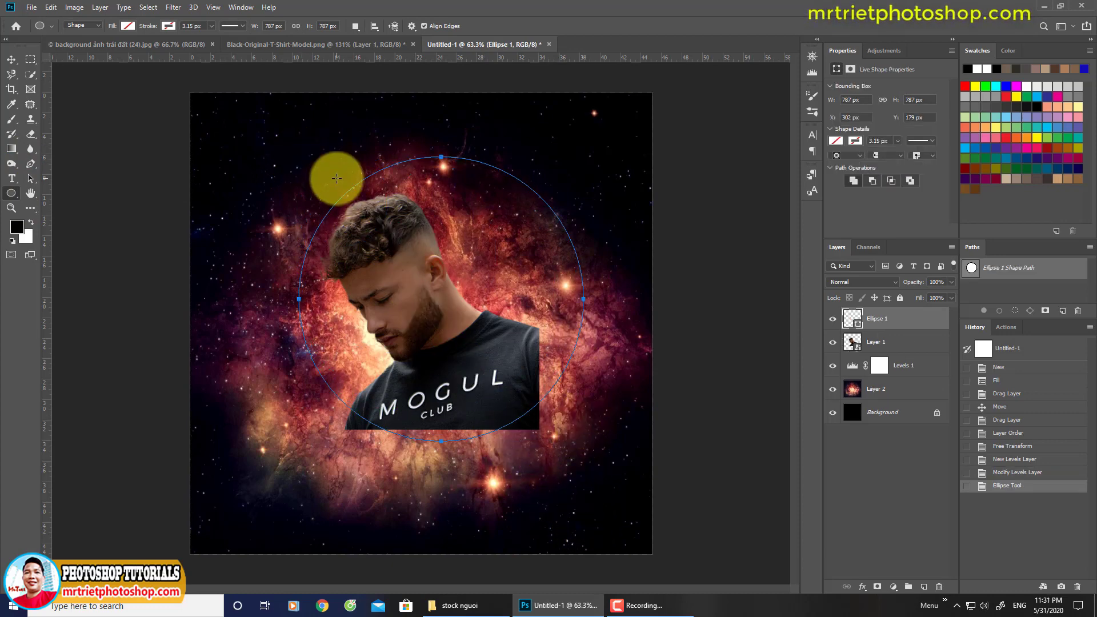
- Give the circle a white stroke 13.4 px wide
left_click(167, 27)
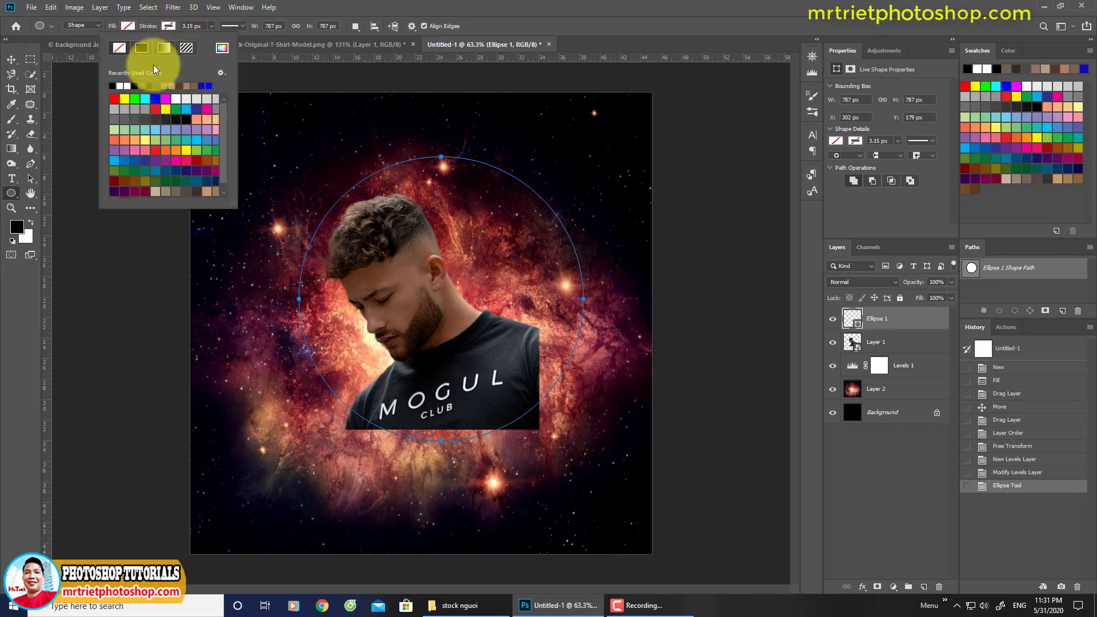
left_click(127, 86)
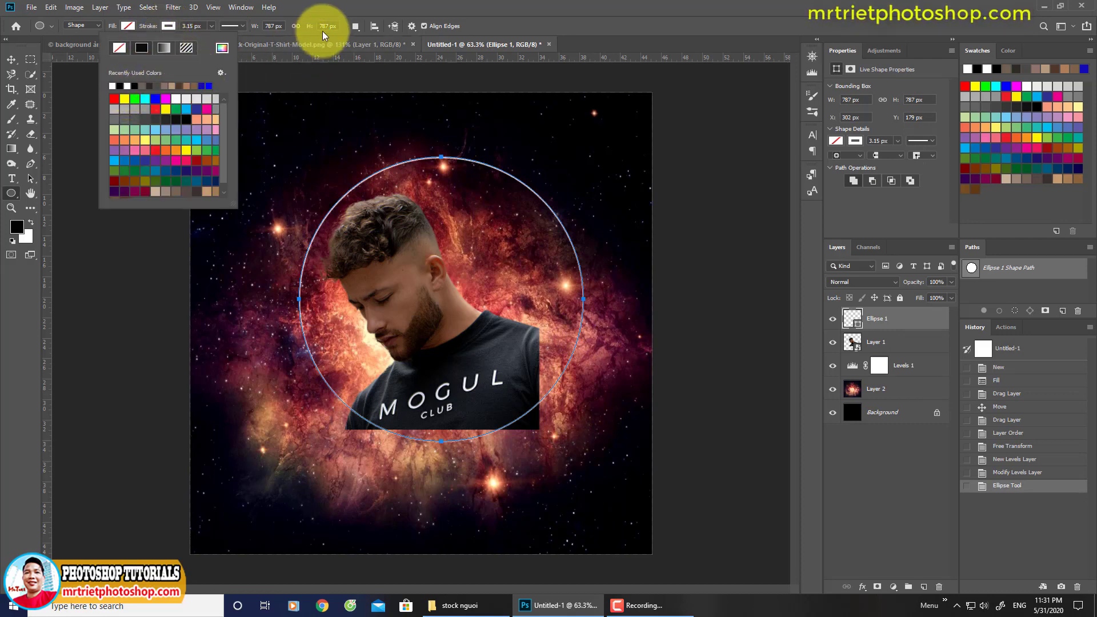
left_click(188, 26)
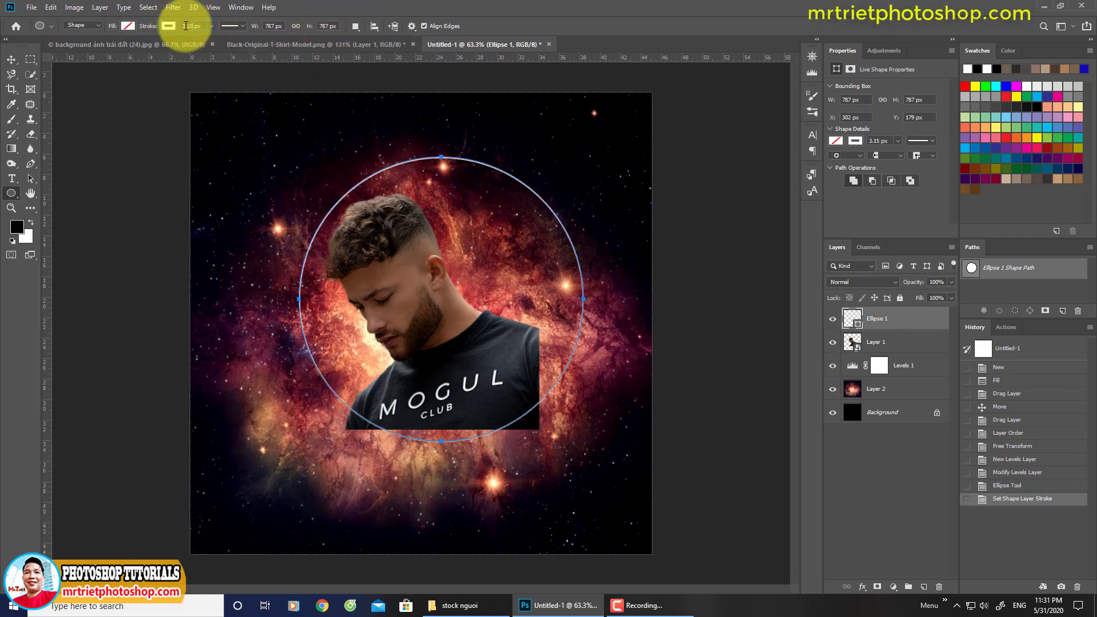
left_click(169, 27)
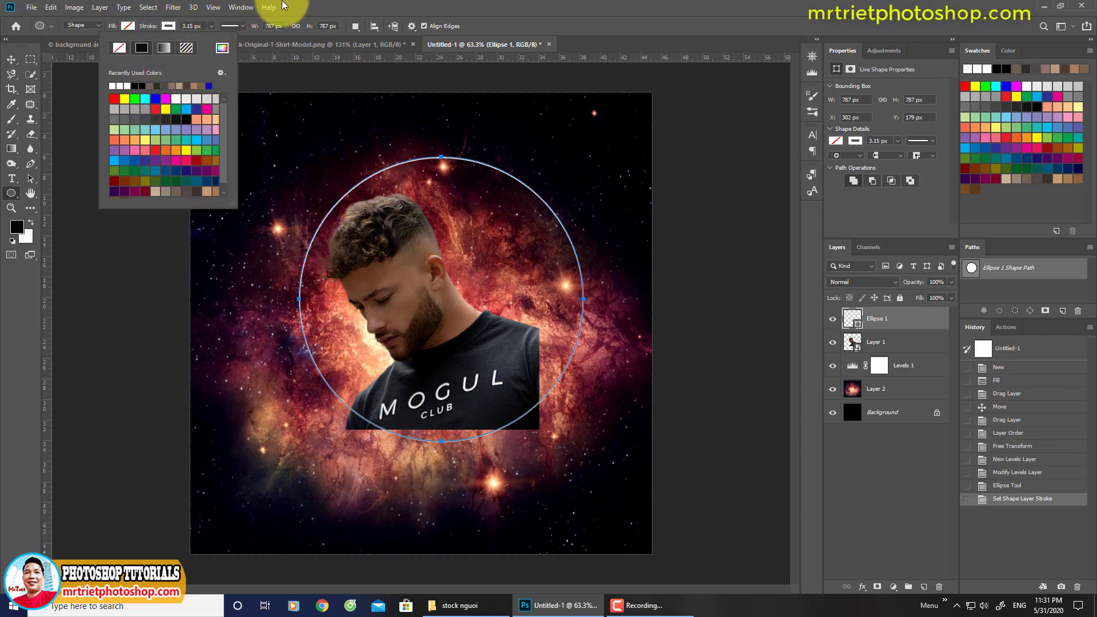
left_click(211, 27)
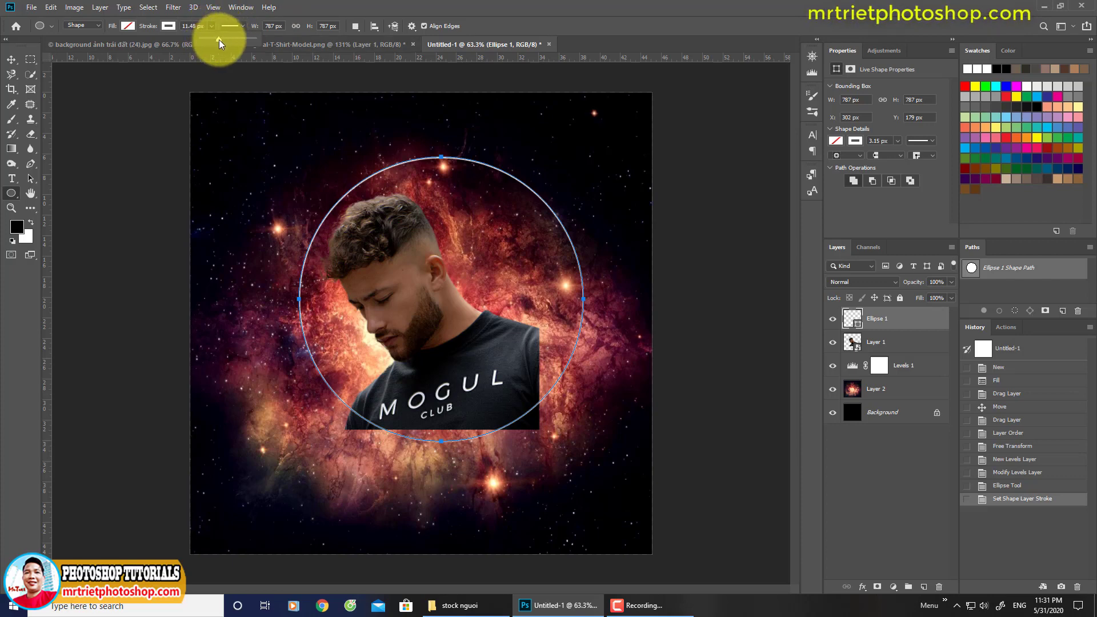
left_click_drag(219, 43, 221, 43)
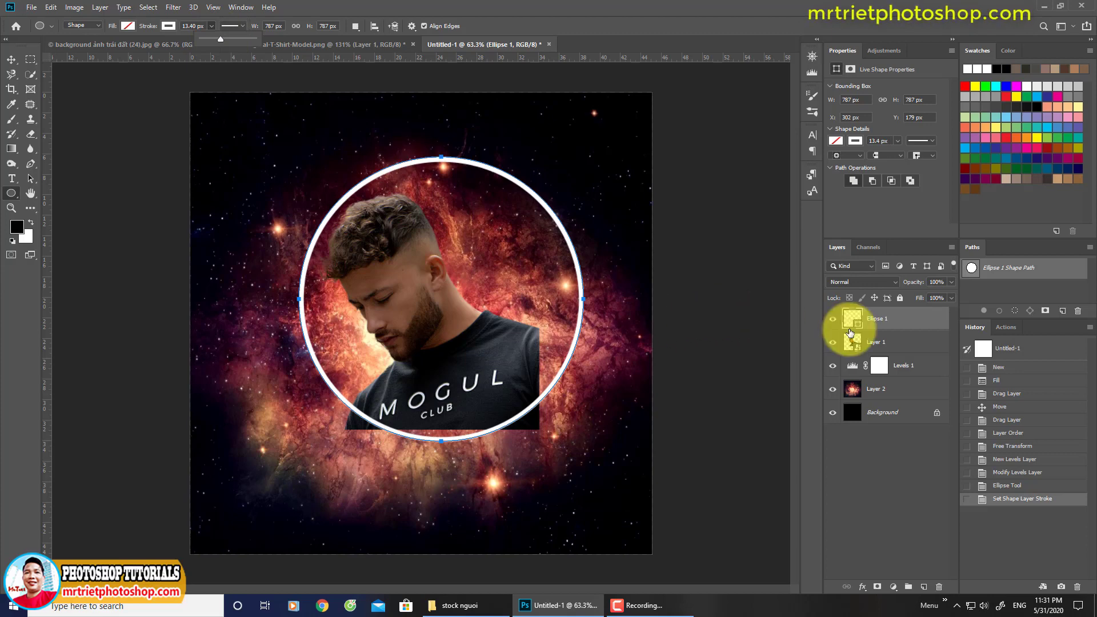
- Scale the white ring to about 729 px and position it so its edge meets the model's cropped shoulder and shirt bottom
left_click(10, 59)
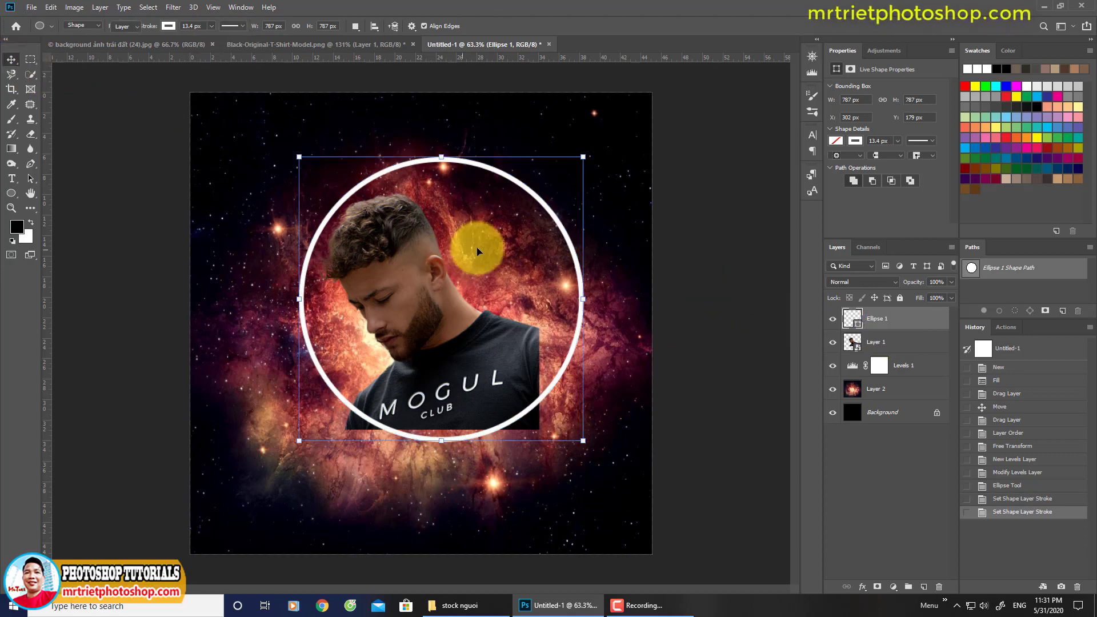
left_click_drag(490, 213, 468, 221)
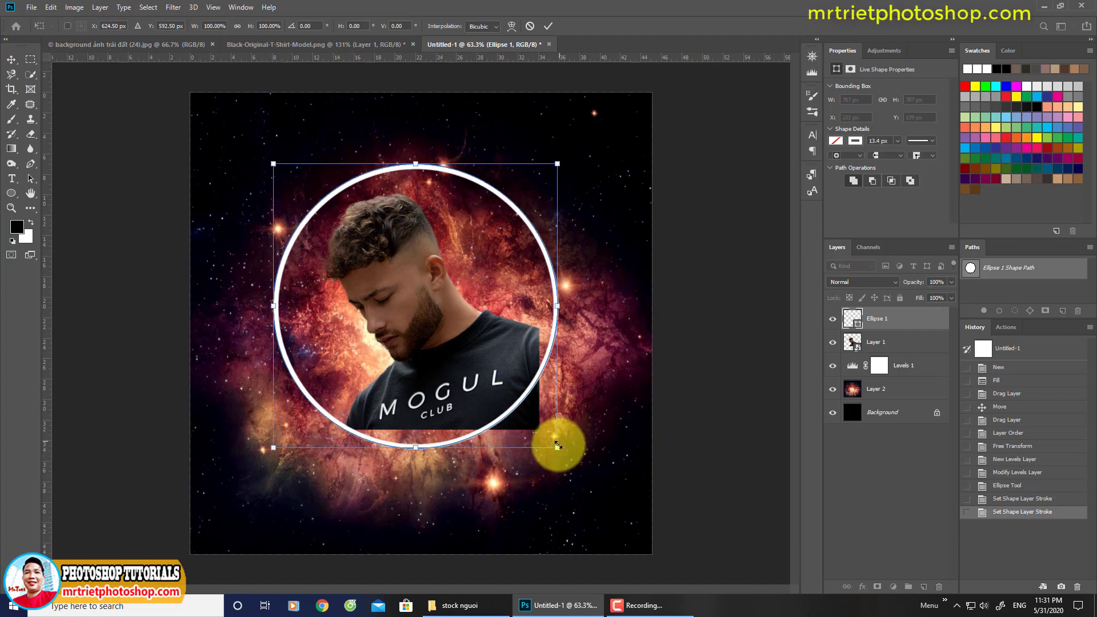
left_click_drag(556, 447, 533, 429)
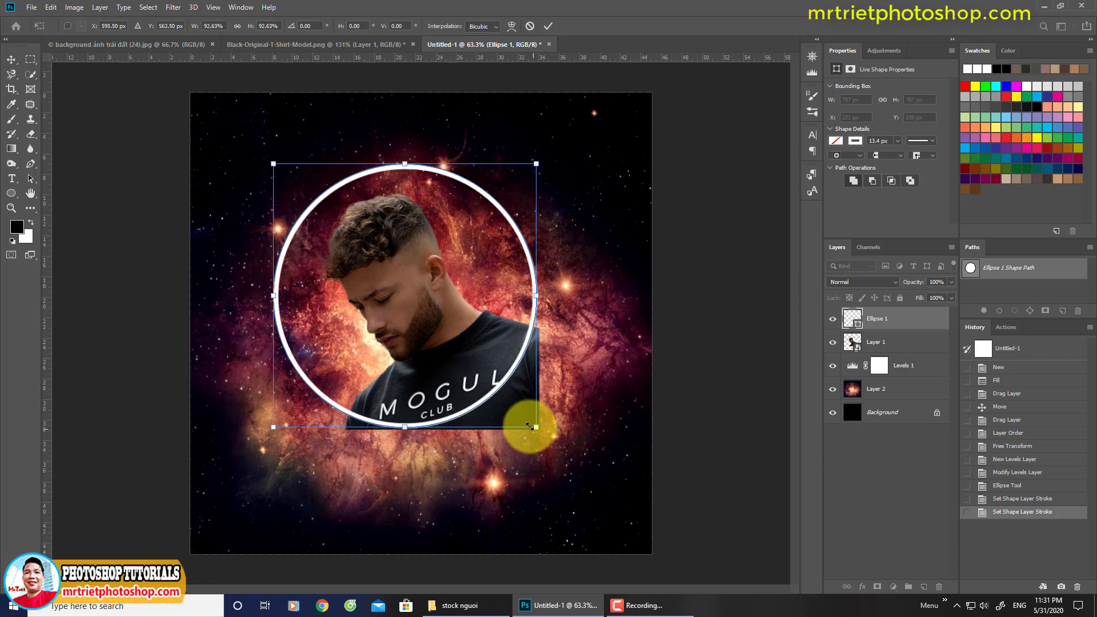
left_click_drag(473, 370, 477, 368)
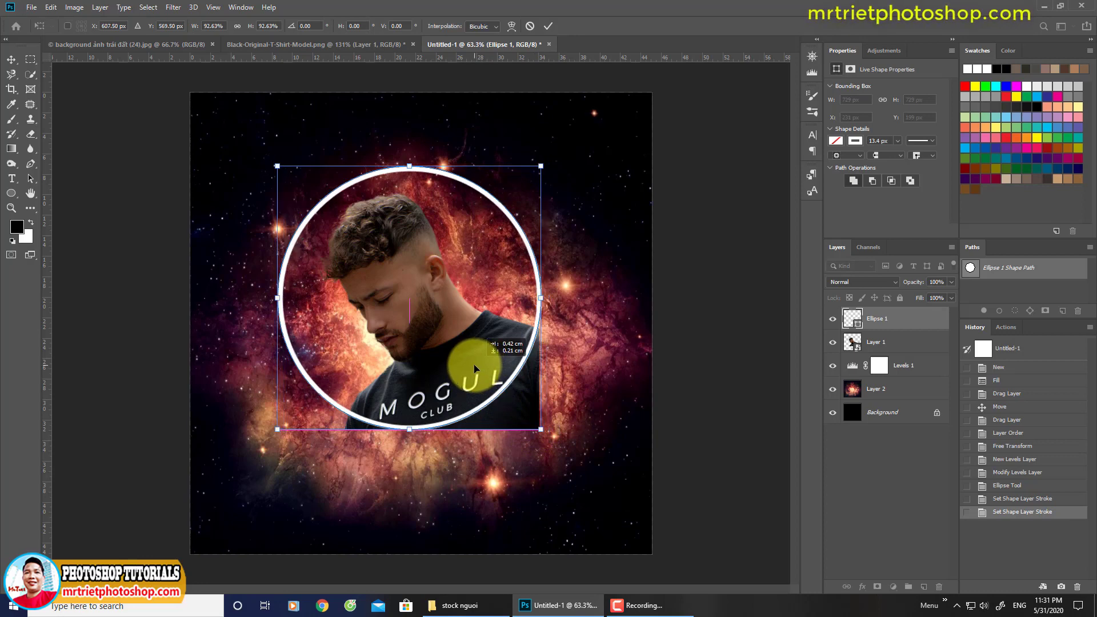
left_click_drag(477, 369, 476, 369)
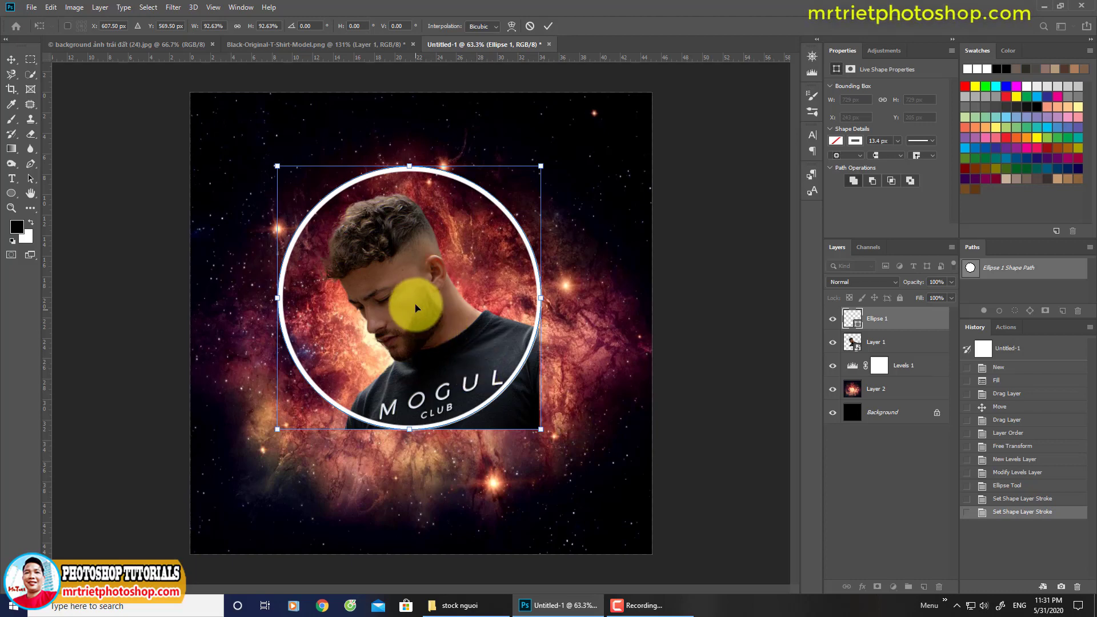
key("Return")
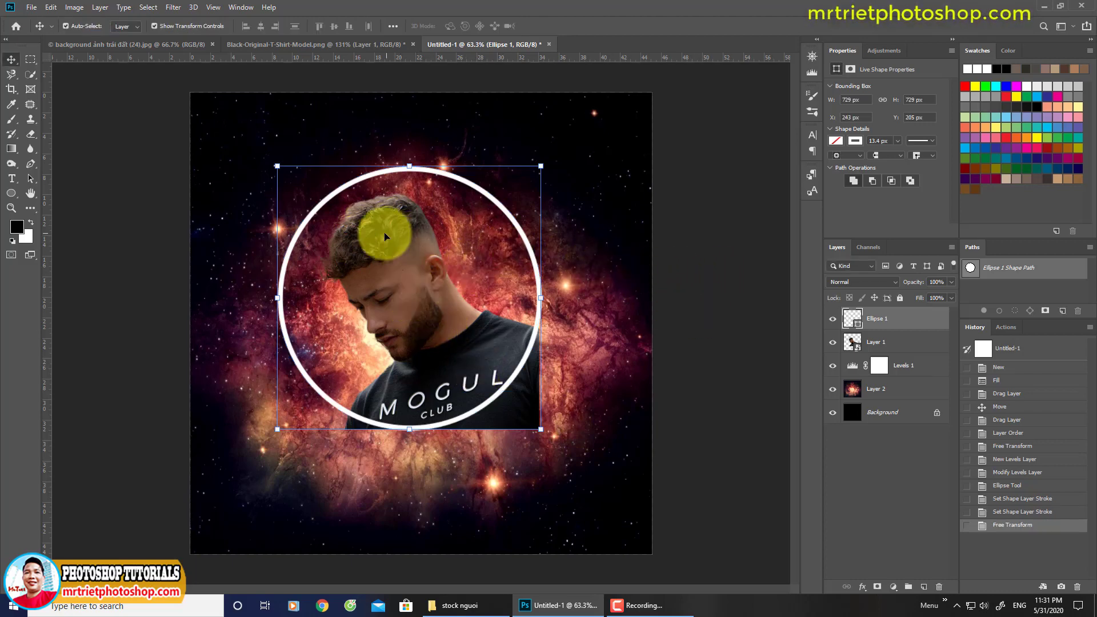
- Rasterize the white ring layer and select the area inside the ring with the Magic Wand
right_click(899, 324)
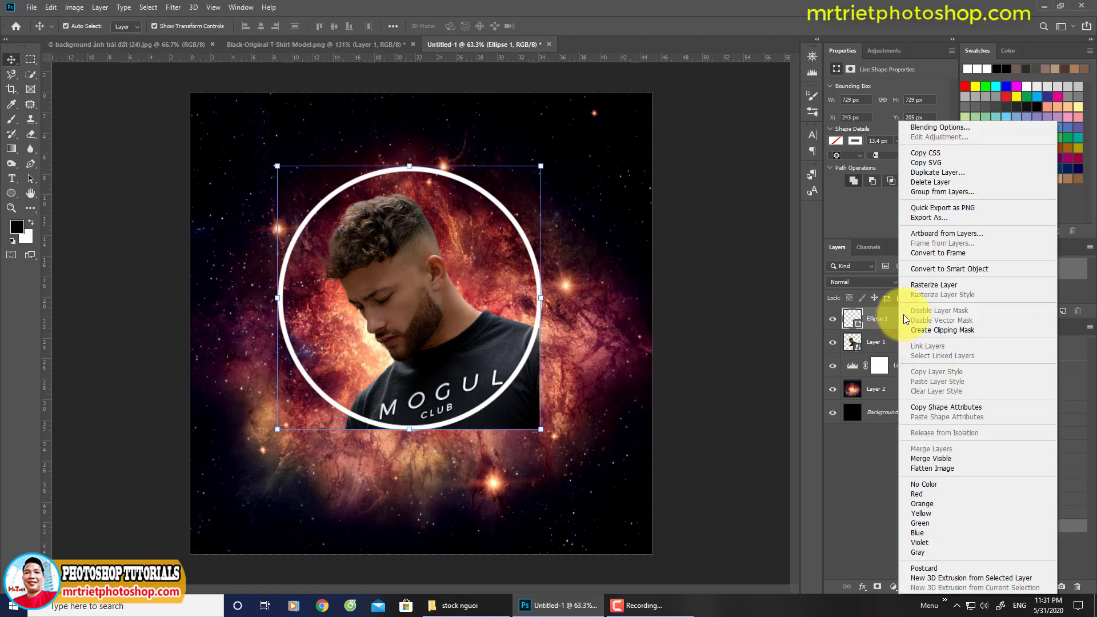
left_click(941, 286)
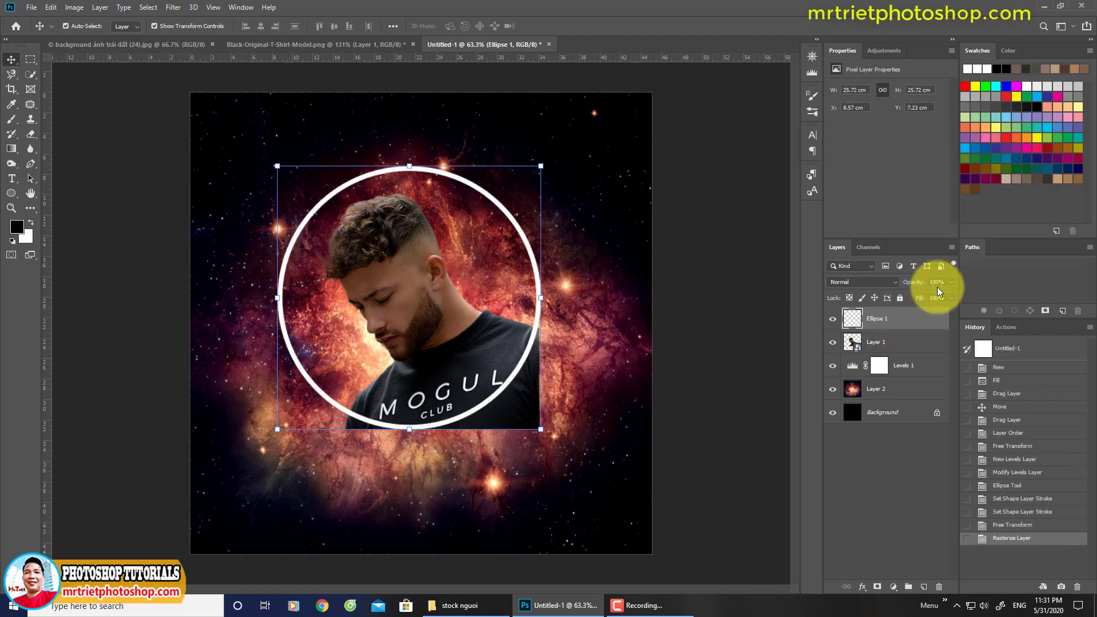
right_click(30, 75)
left_click(71, 86)
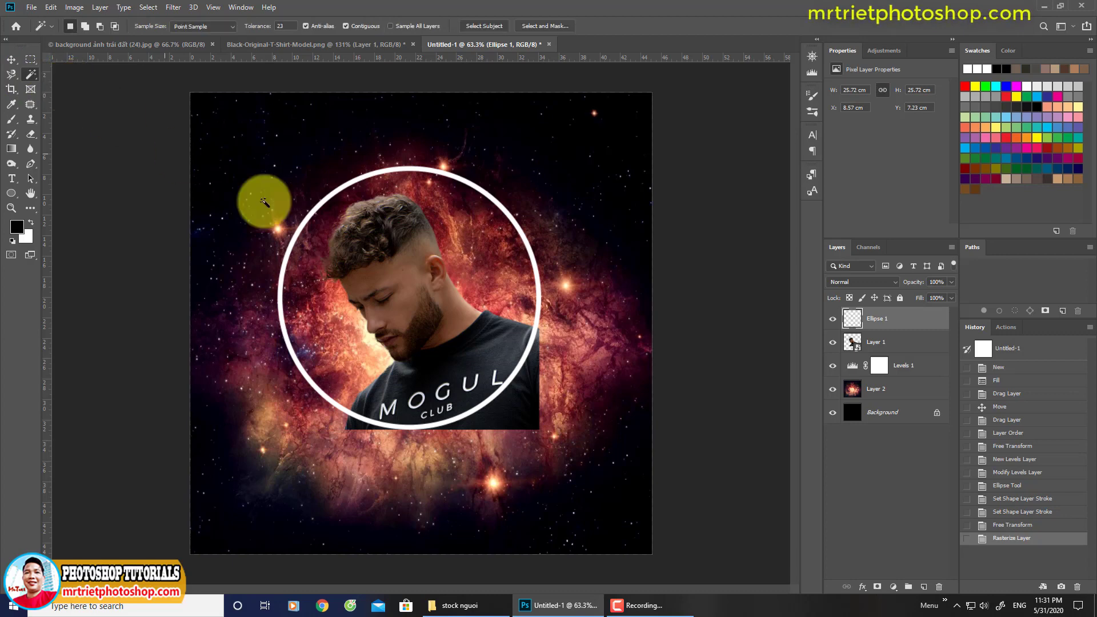
left_click(482, 239)
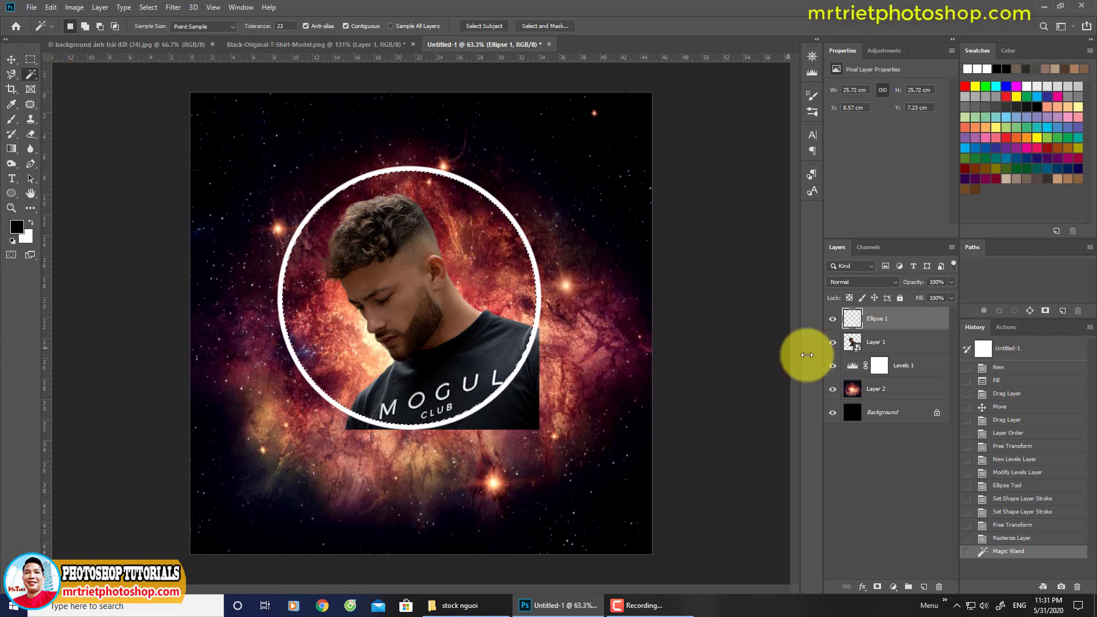
- Mask the model layer with the circular selection so only the part inside the ring shows
left_click(878, 343)
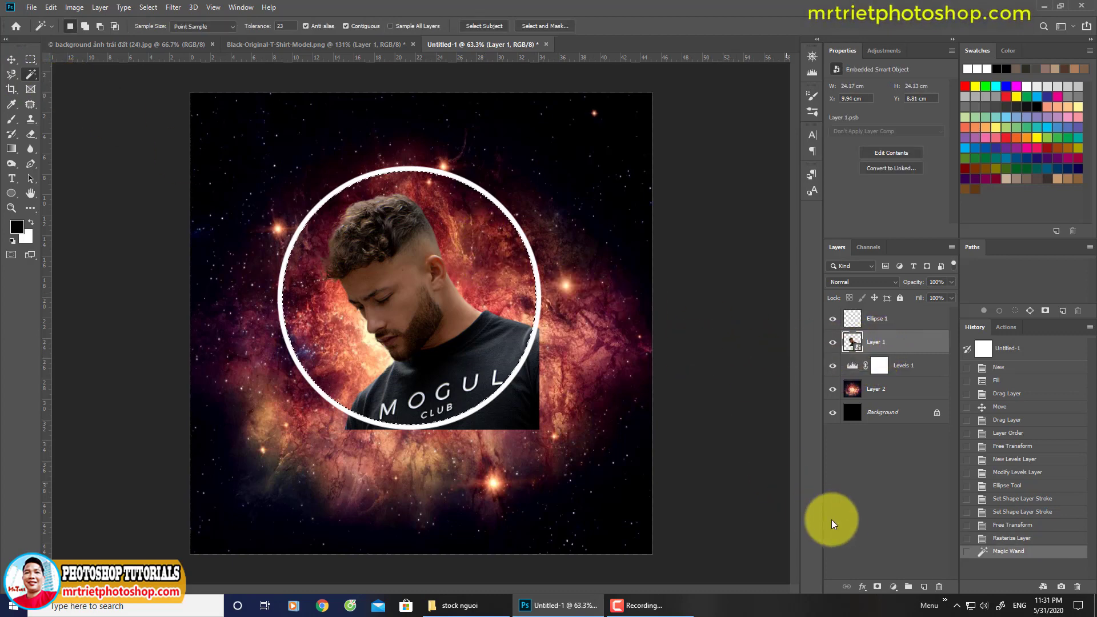
left_click(877, 587, "alt")
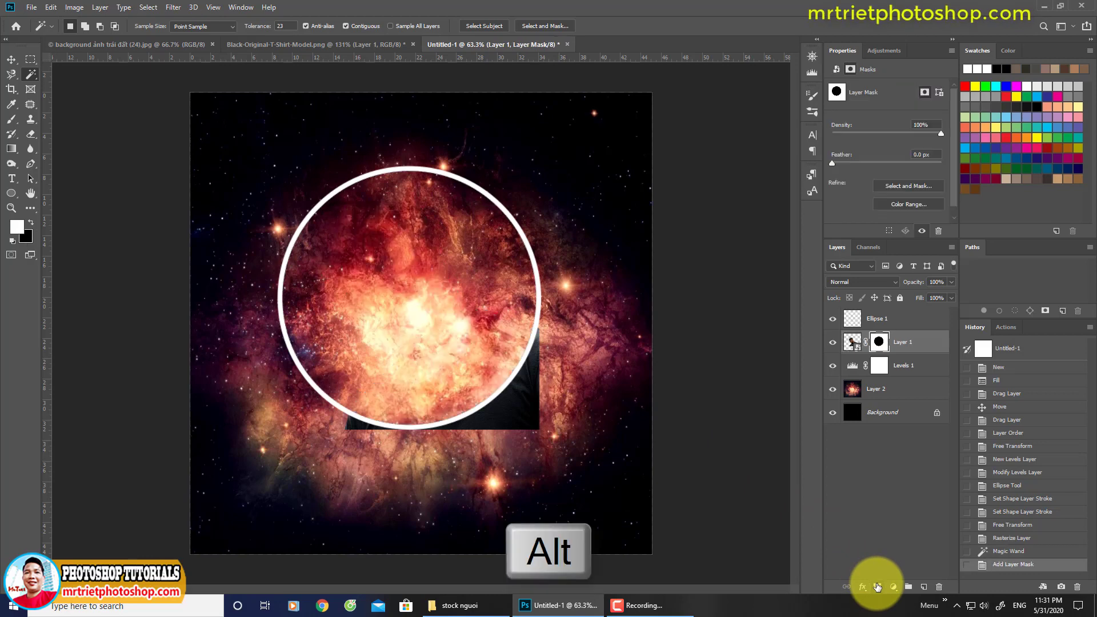
key("ctrl+z")
left_click(877, 587)
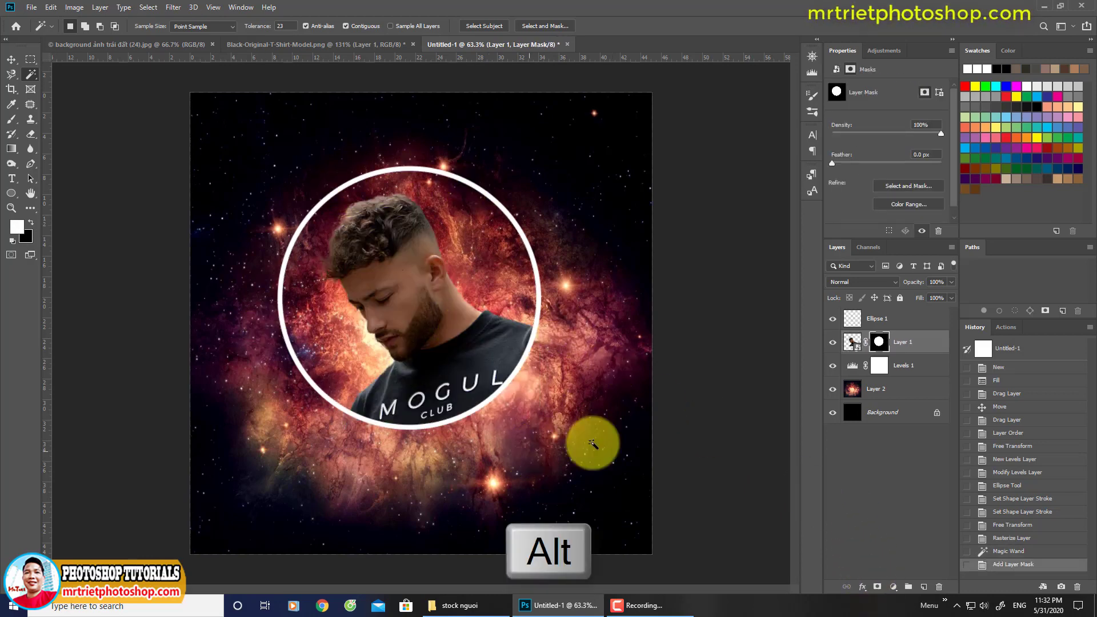
- Add a blue Outer Glow to the ring layer in Screen mode at 100% opacity, with size 29 px
left_click(913, 320)
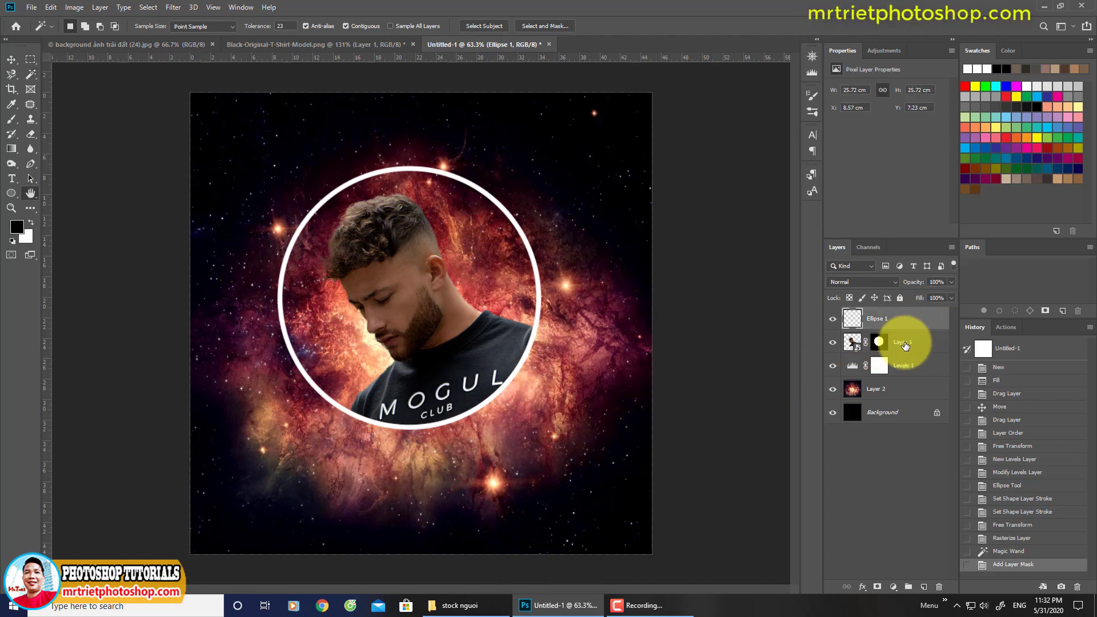
double_click(915, 320)
left_click(650, 228)
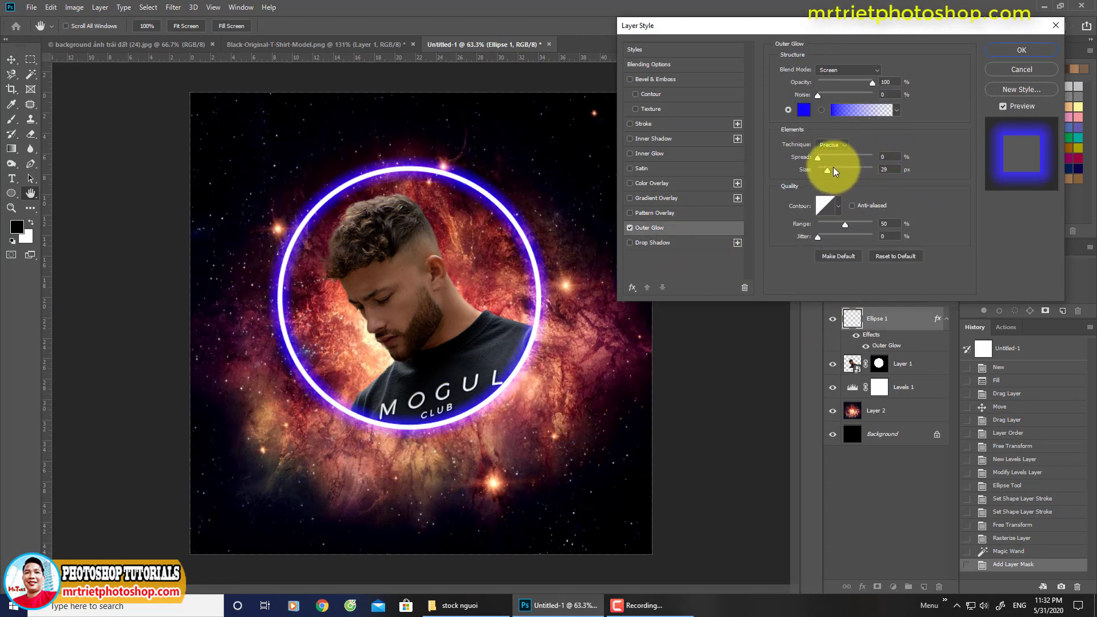
left_click_drag(827, 169, 830, 169)
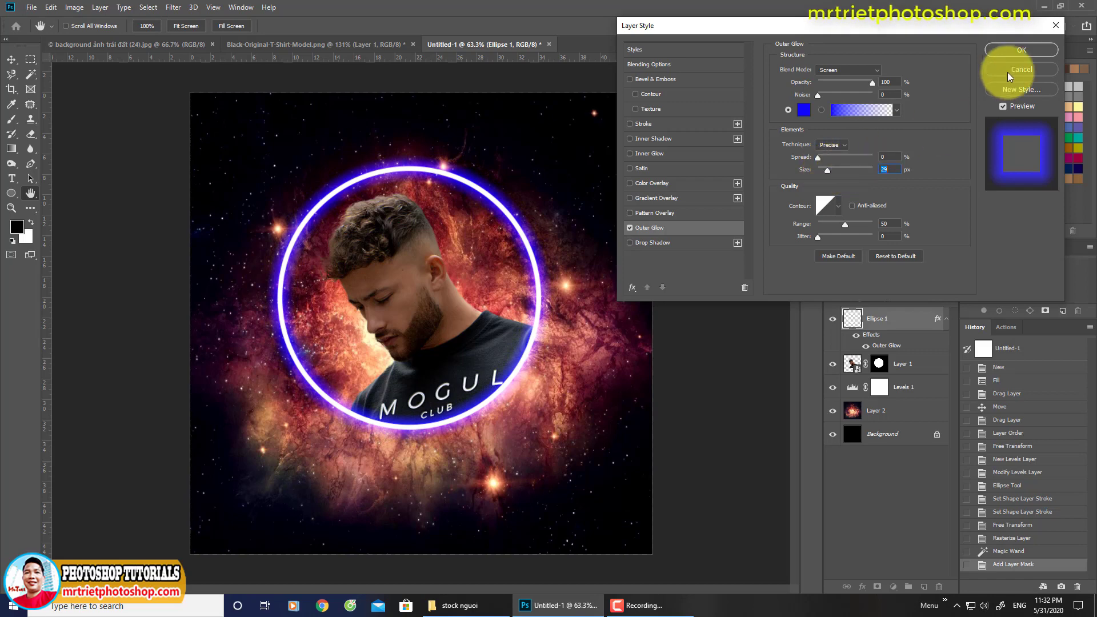
left_click(1013, 49)
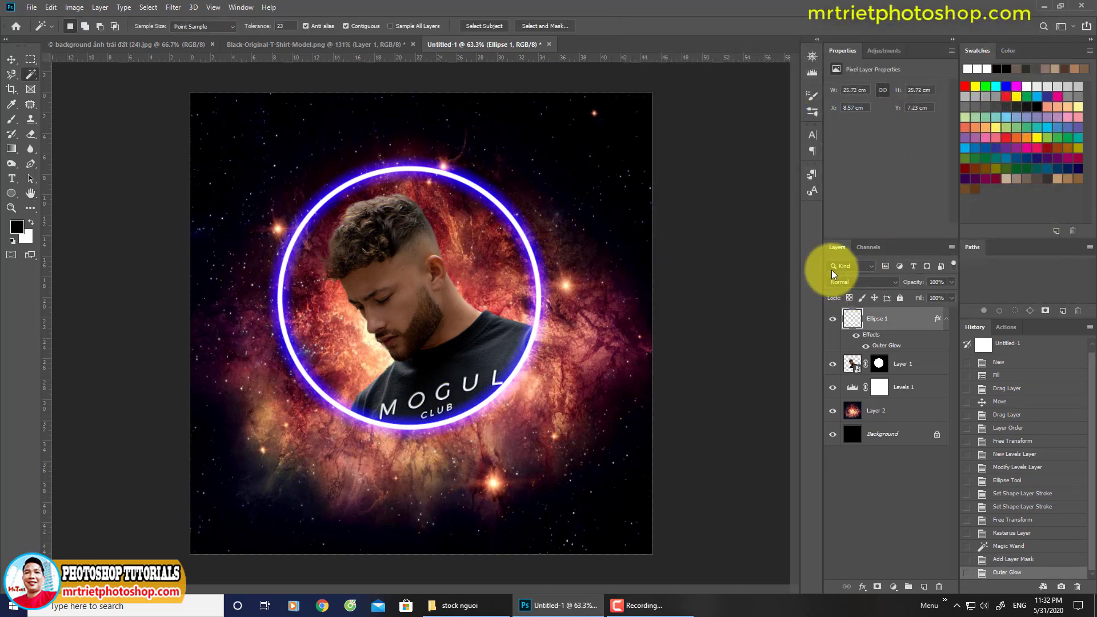
- Move the ring and the masked model together about 0.6 cm to the right
left_click(922, 372)
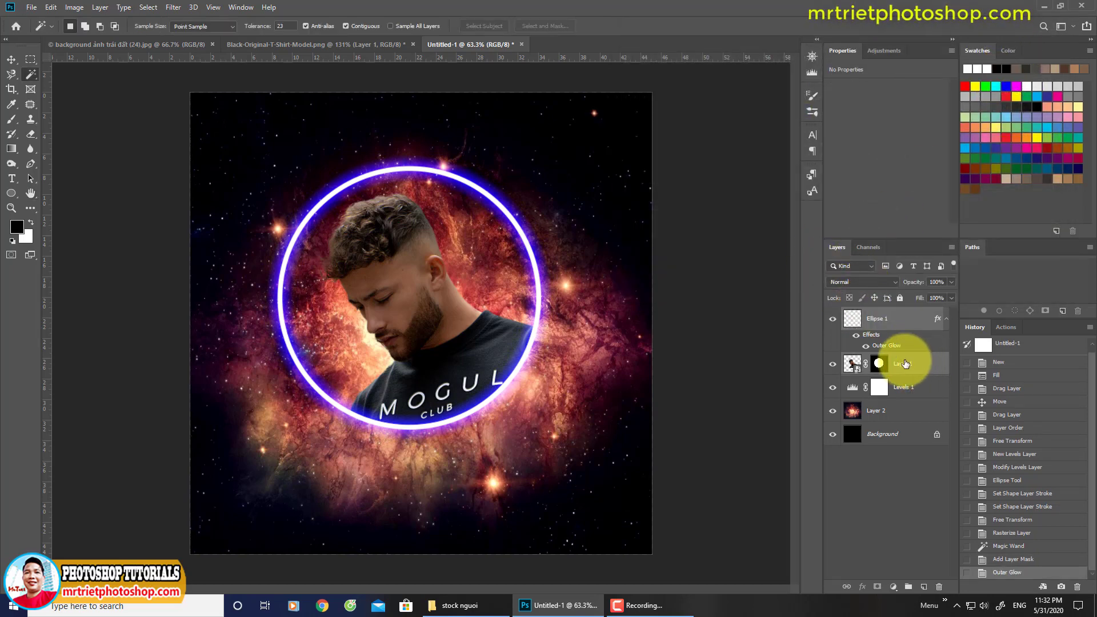
left_click(11, 59)
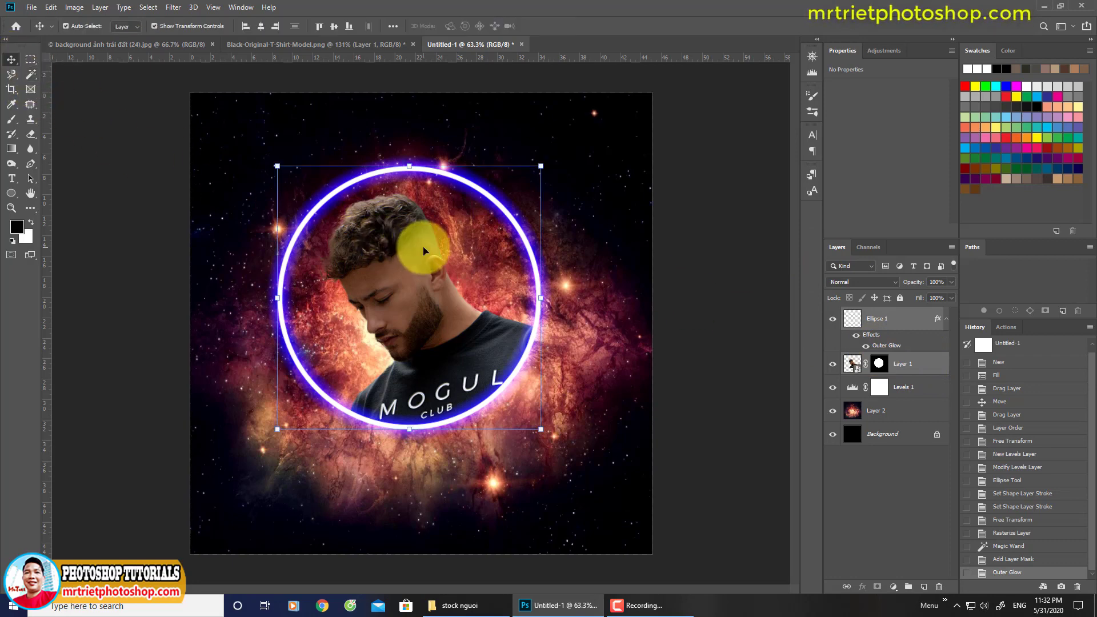
left_click_drag(421, 247, 421, 252)
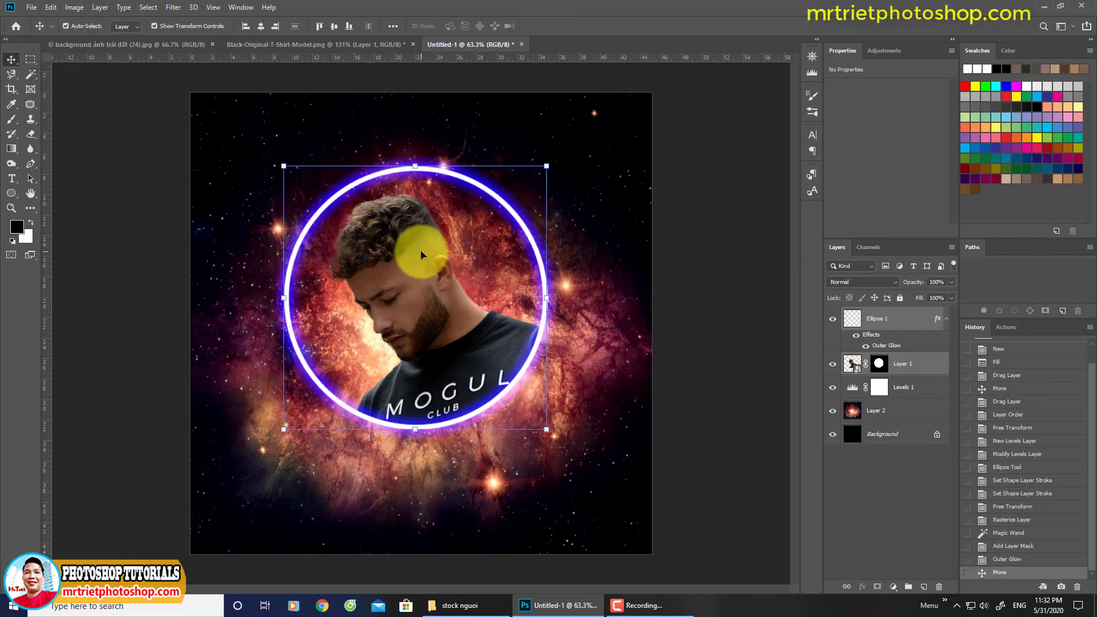
- Add a Hue/Saturation adjustment above the nebula's Levels layer with hue -123 and saturation -13
left_click(902, 316)
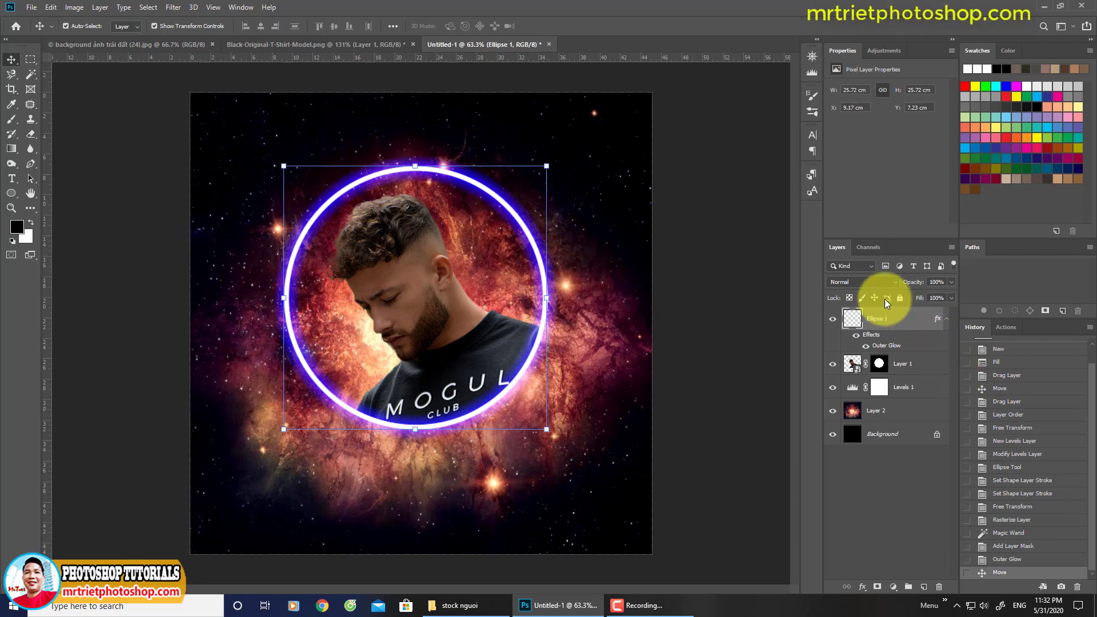
left_click(906, 364)
left_click(922, 405)
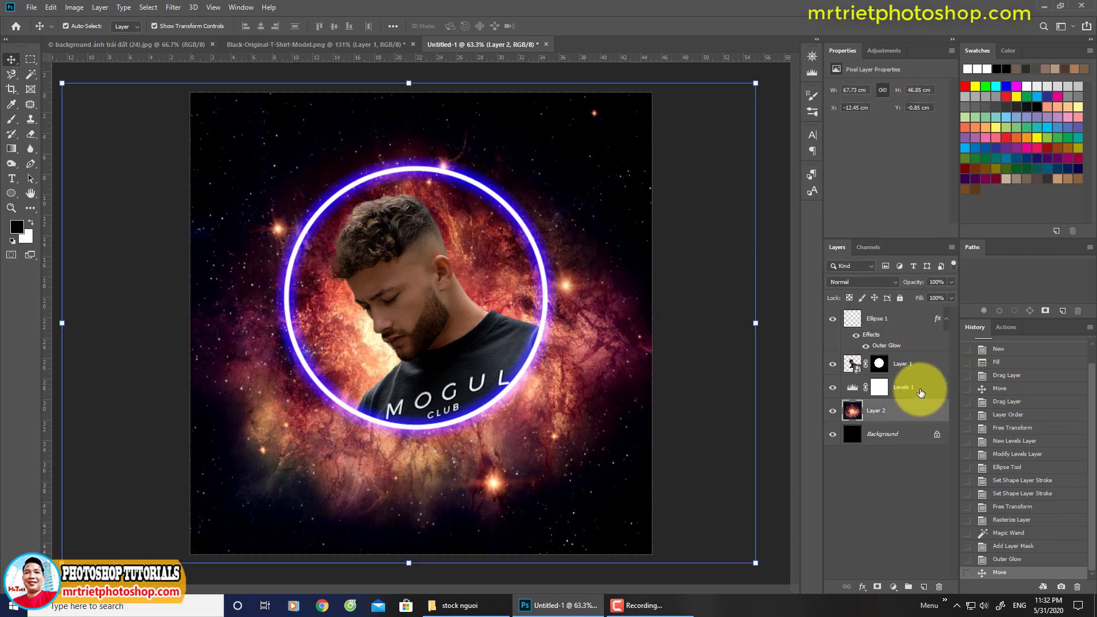
left_click(919, 390)
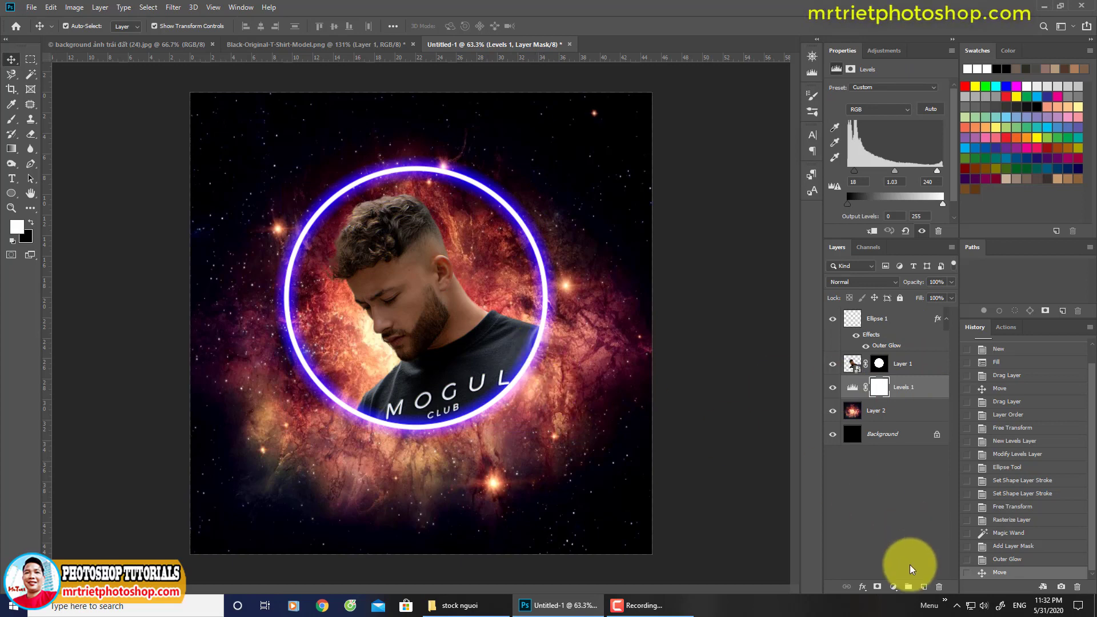
left_click(893, 587)
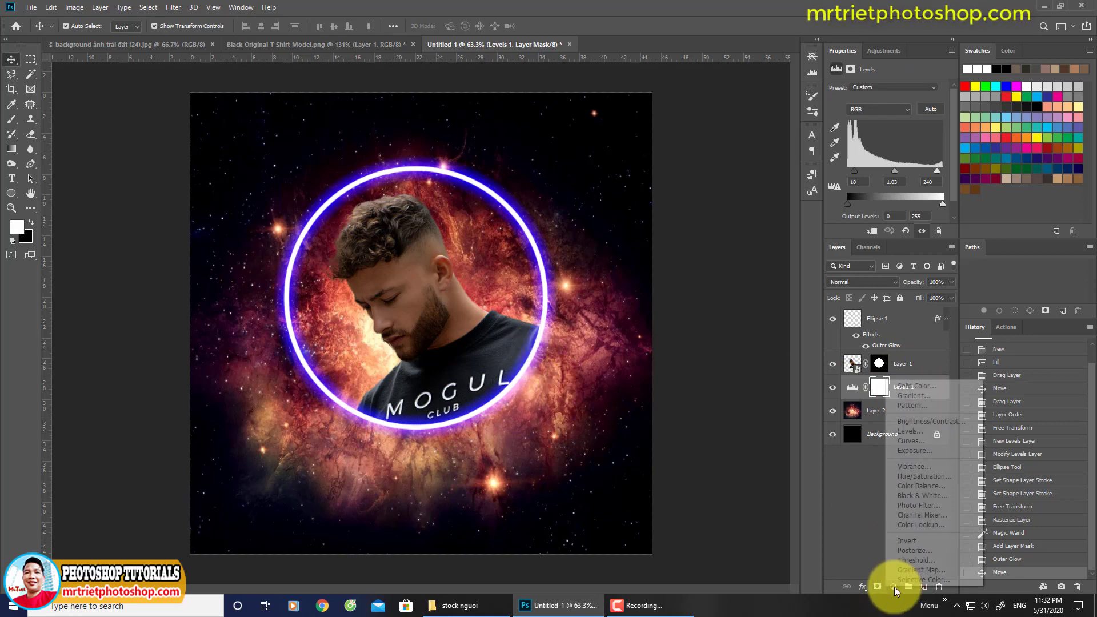
left_click(917, 476)
left_click_drag(887, 132, 845, 124)
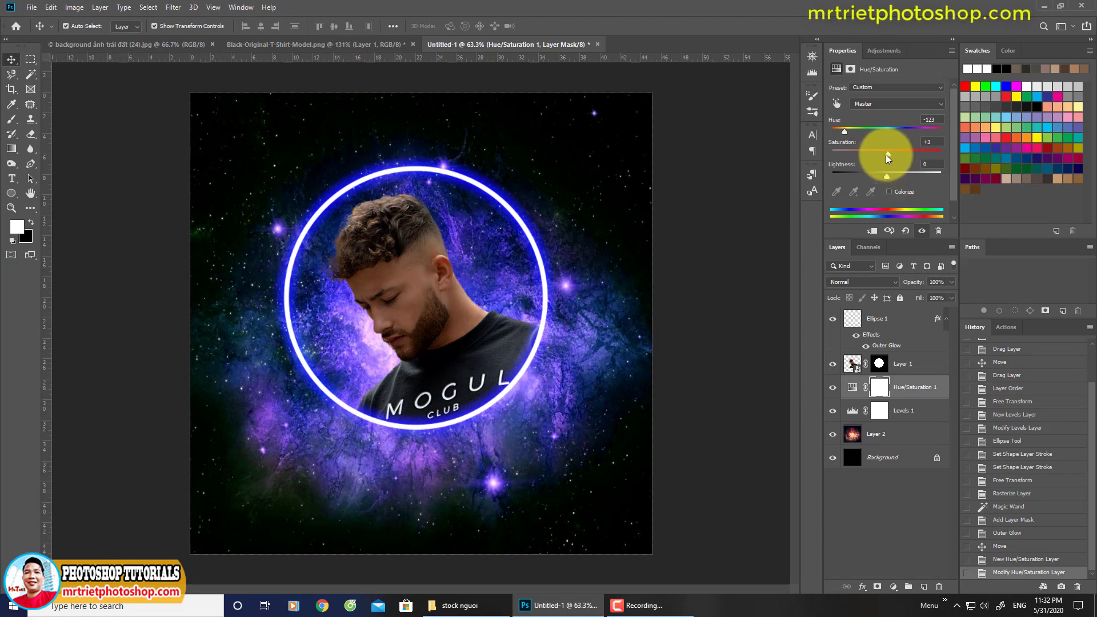
left_click_drag(888, 155, 901, 155)
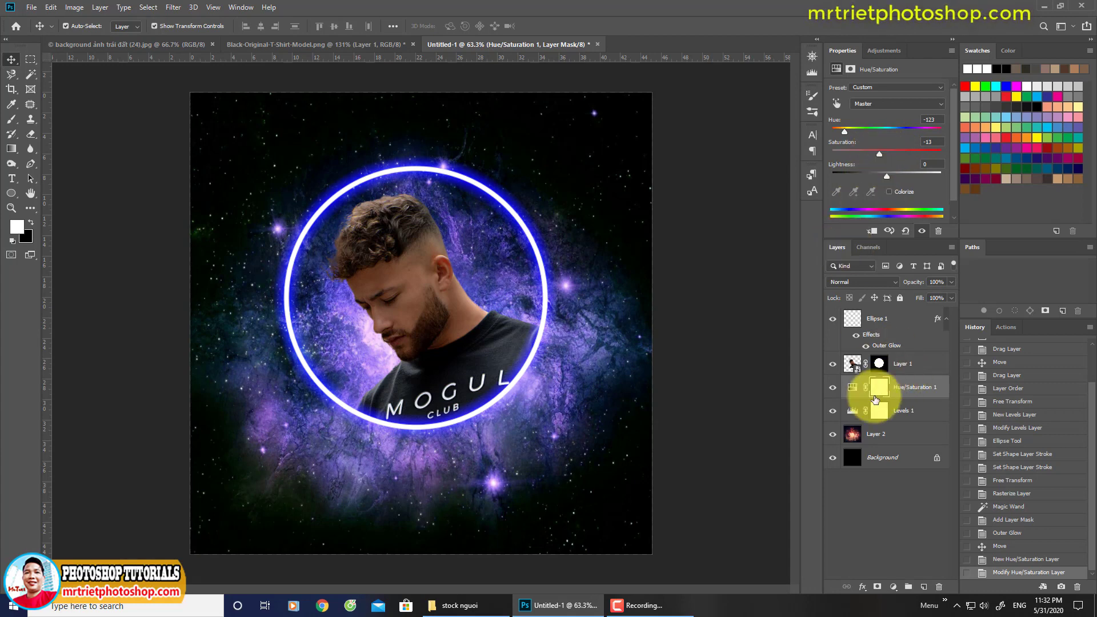
- Brighten the nebula by setting its Levels adjustment's white input level to 208
left_click(873, 417)
left_click(875, 414)
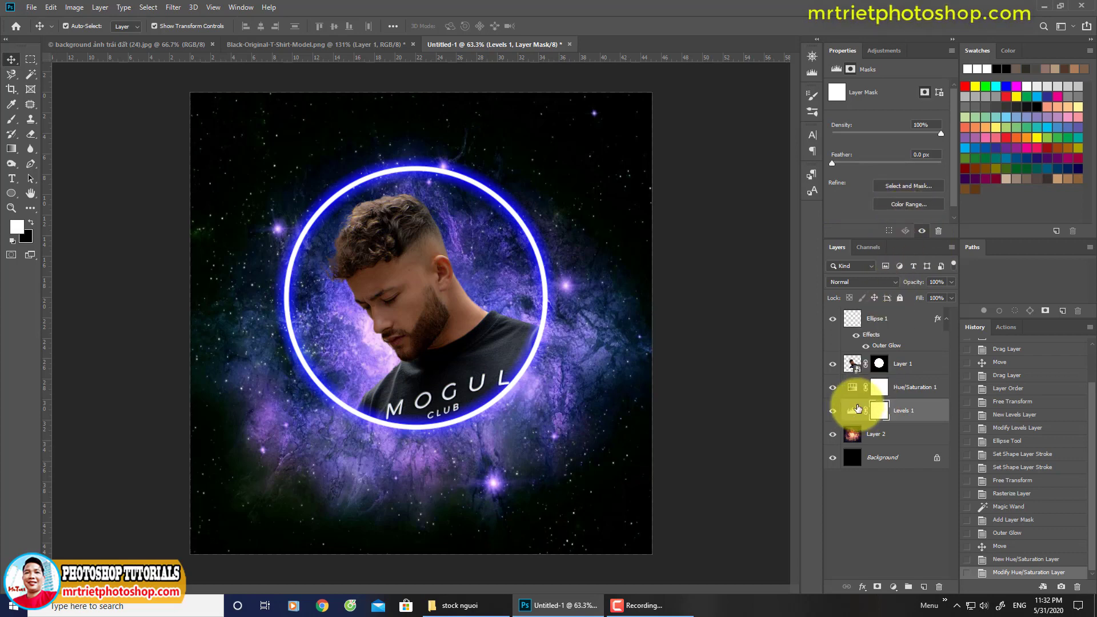
left_click(852, 411)
left_click_drag(938, 174, 932, 174)
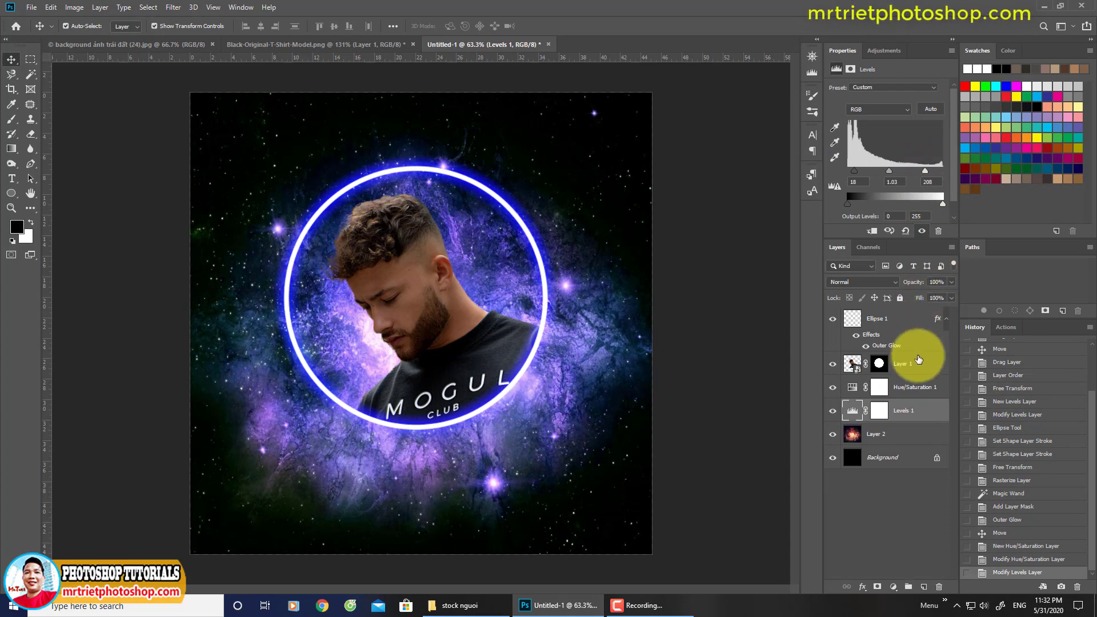
- Add a Levels adjustment clipped to the model layer with input levels 11, 1.23 and 199
left_click(916, 357)
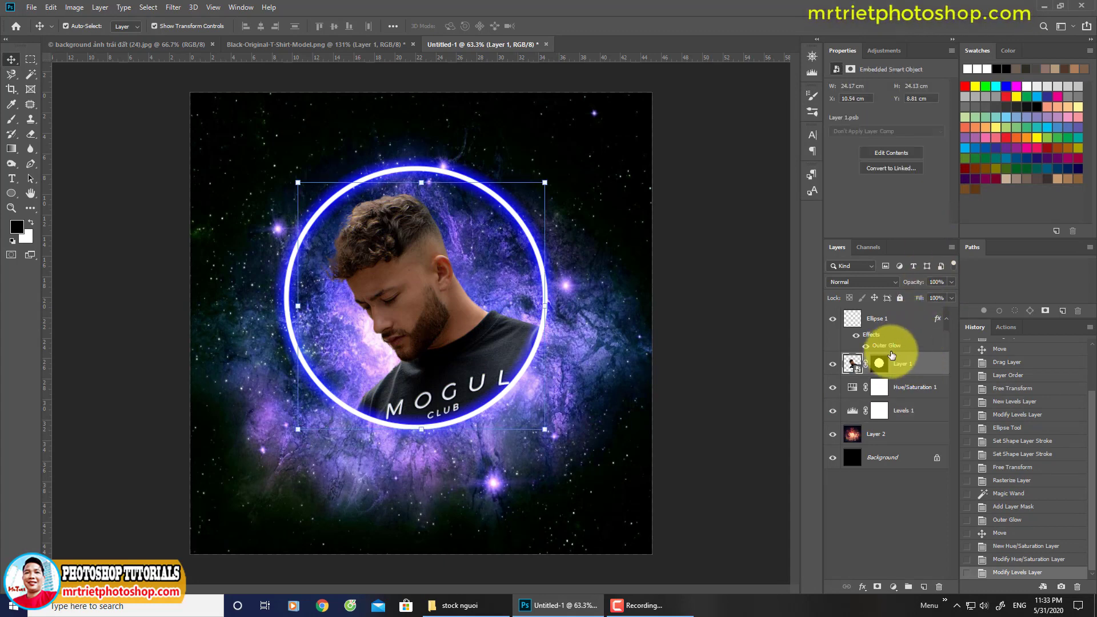
left_click(891, 586)
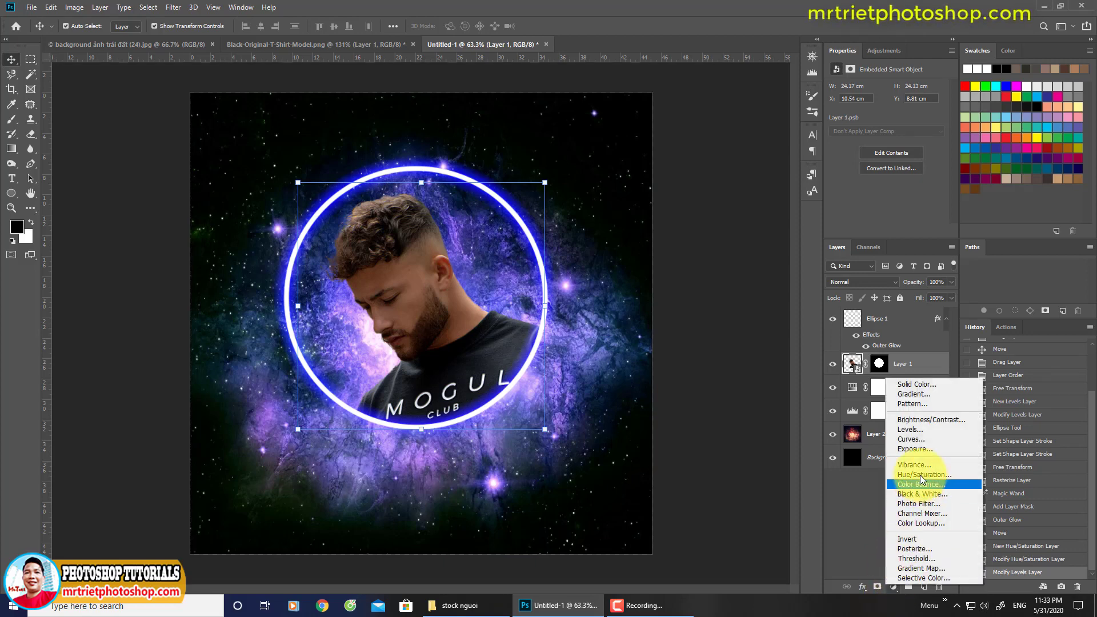
left_click(909, 429)
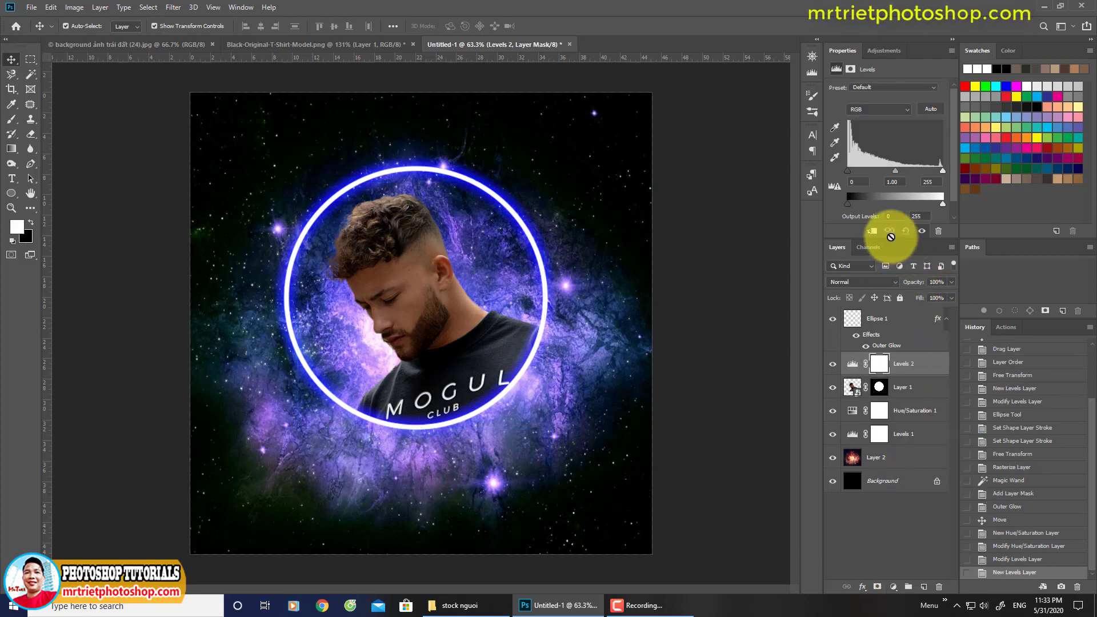
left_click(872, 232)
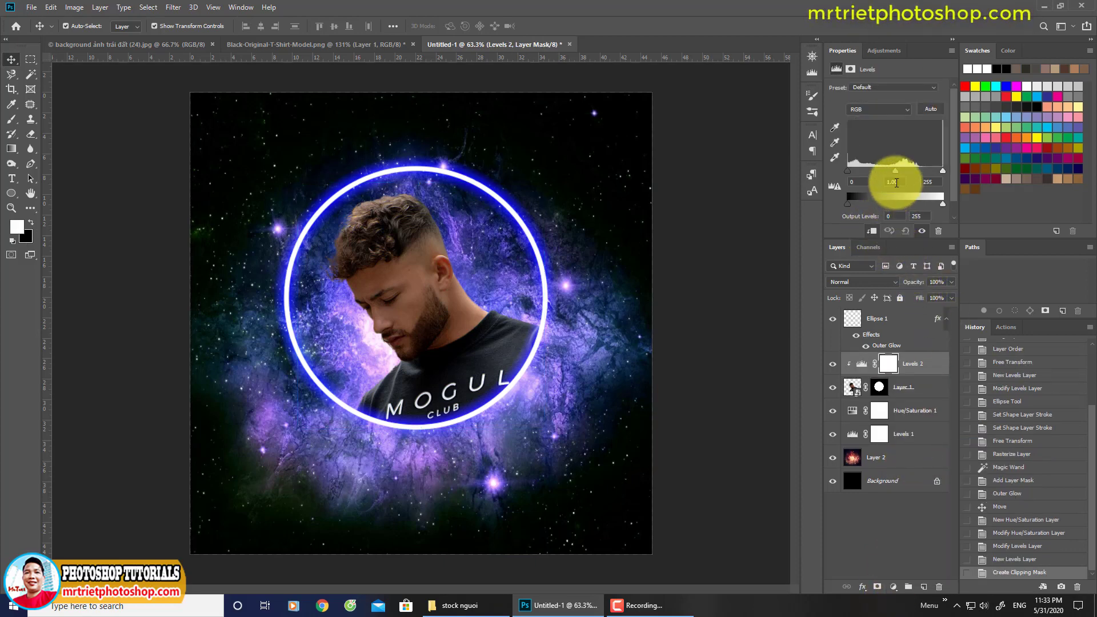
left_click_drag(942, 170, 930, 171)
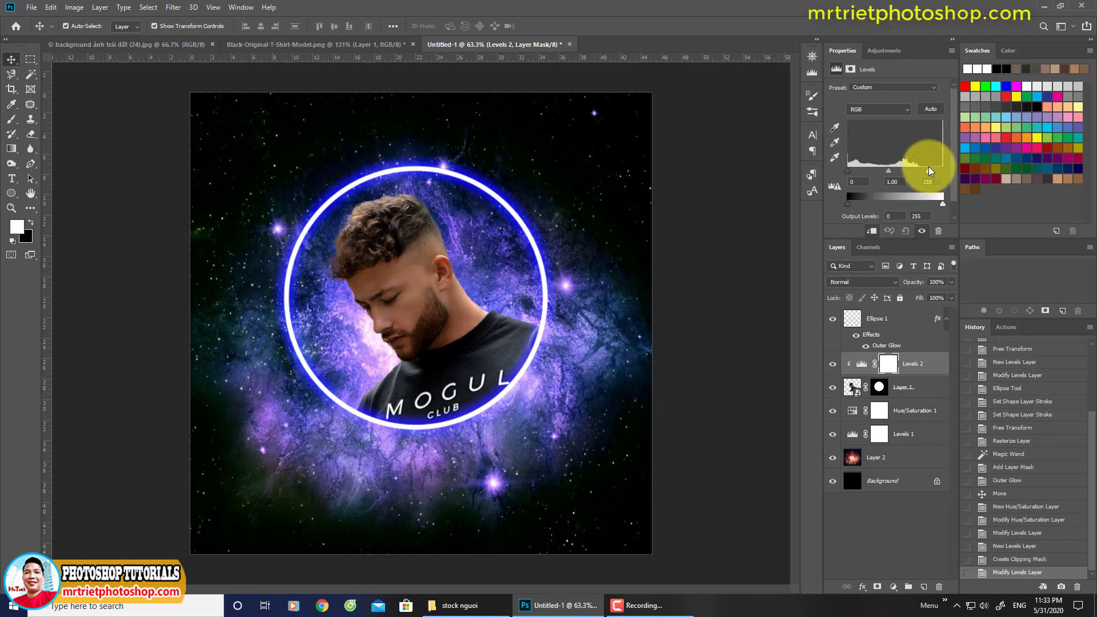
left_click_drag(848, 170, 888, 172)
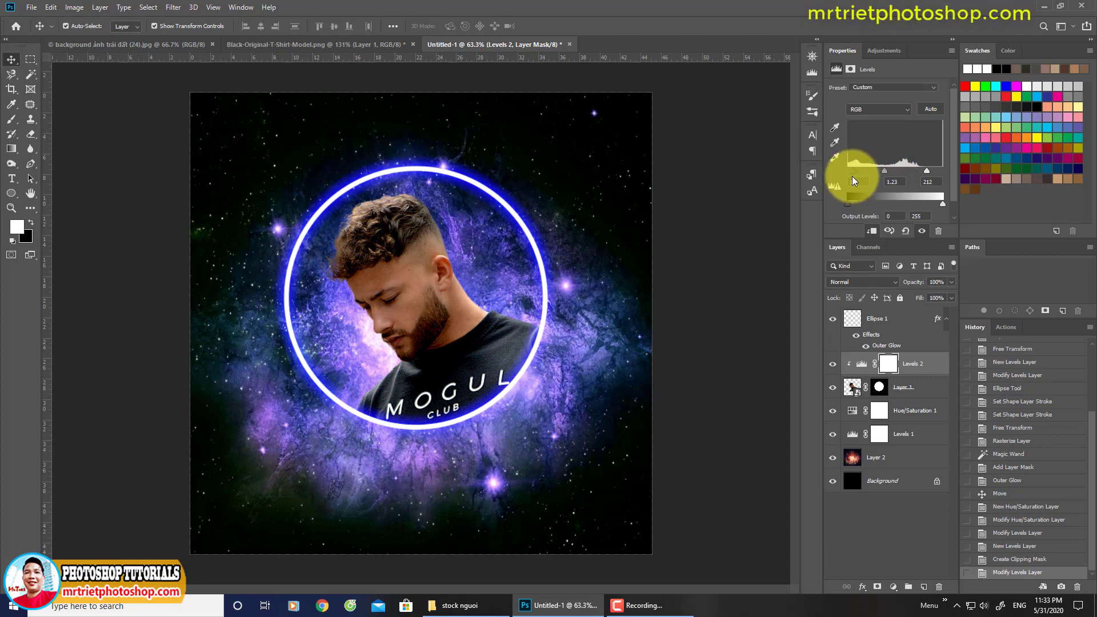
left_click_drag(854, 173, 851, 171)
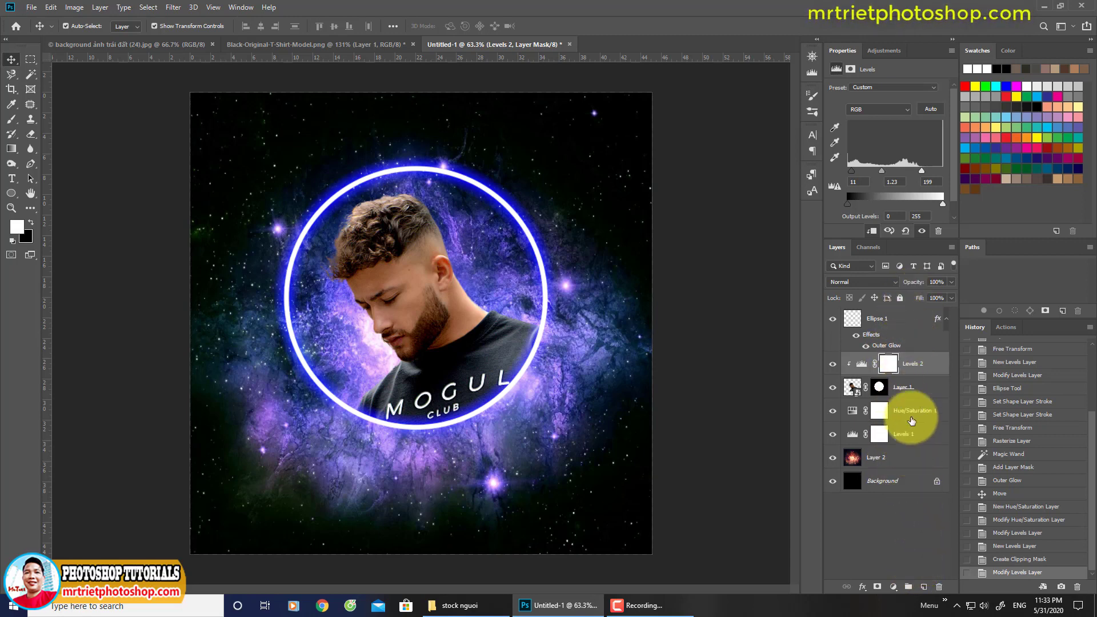
- Add a Photo Filter adjustment above the ring layer using the Blue filter at 100% density
left_click(907, 322)
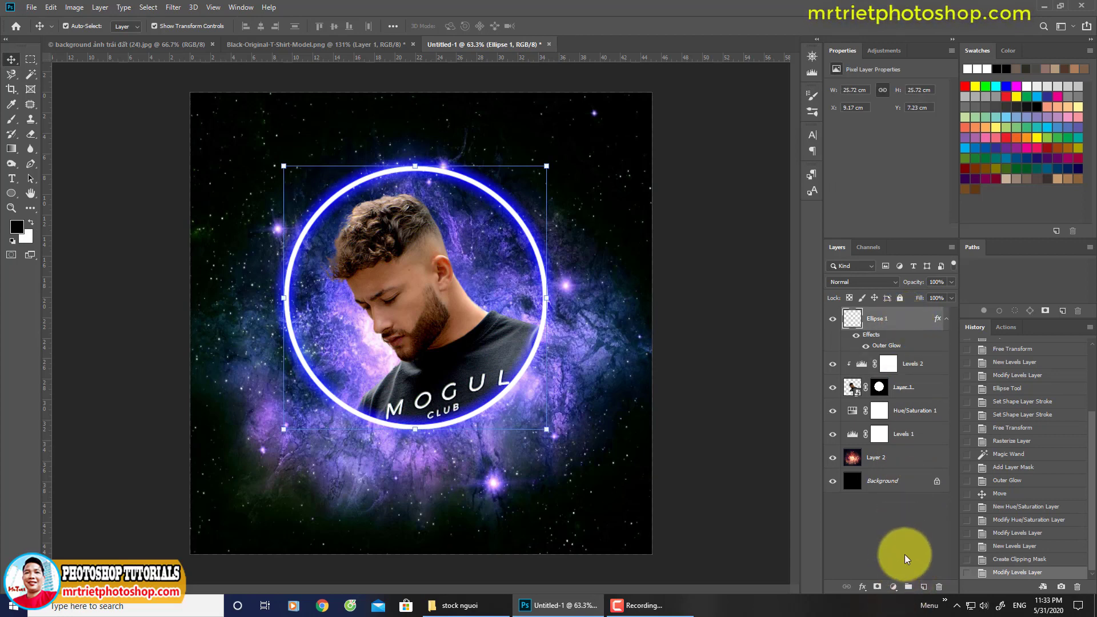
left_click(893, 587)
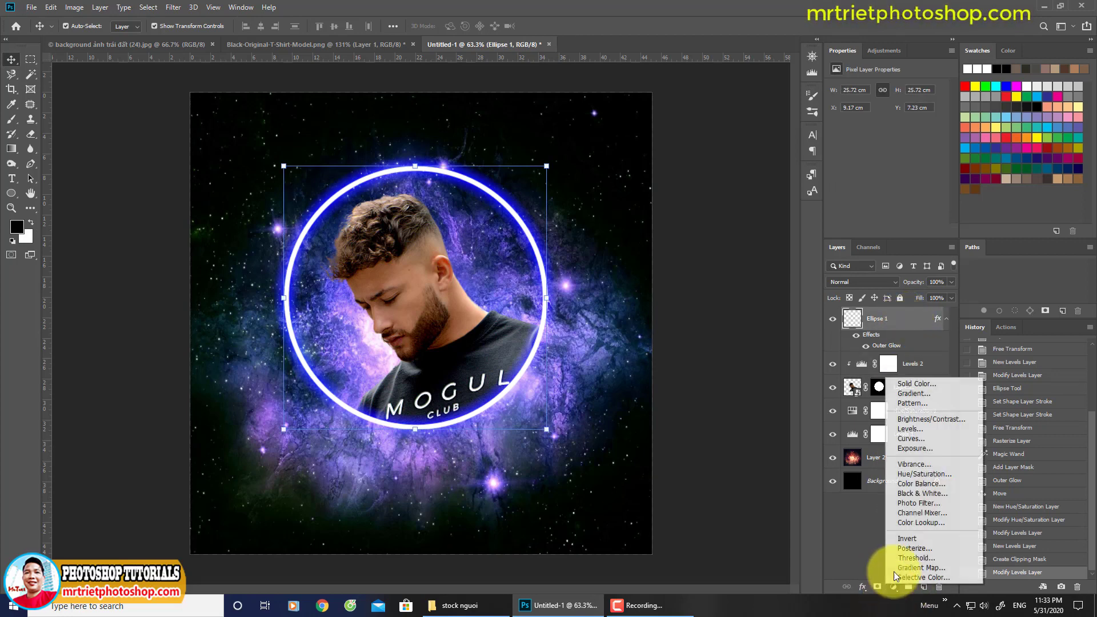
left_click(919, 504)
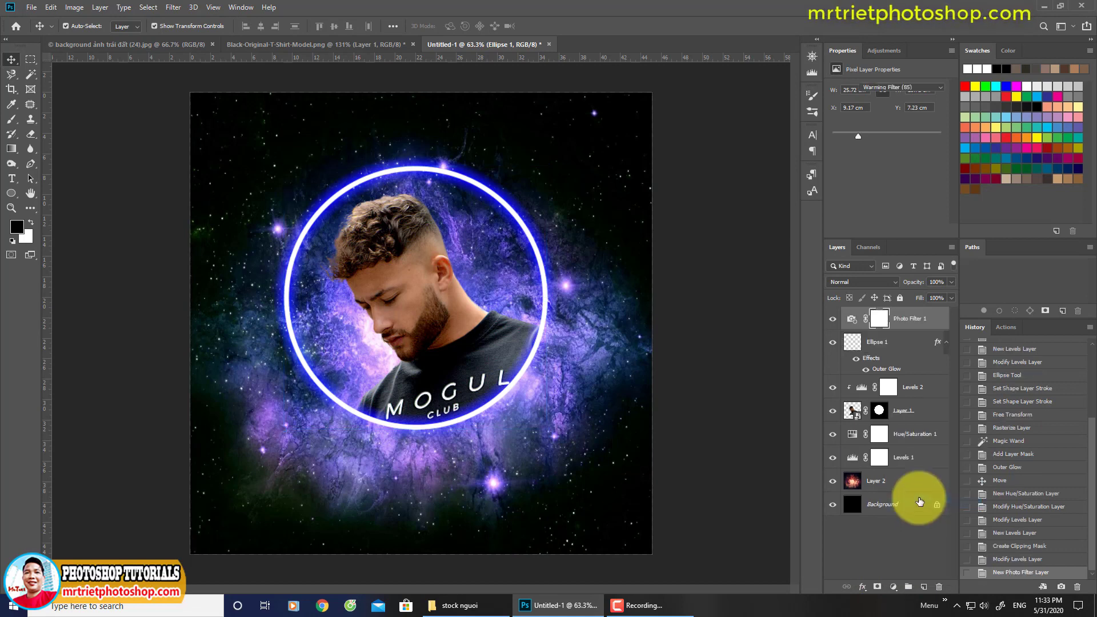
left_click(890, 87)
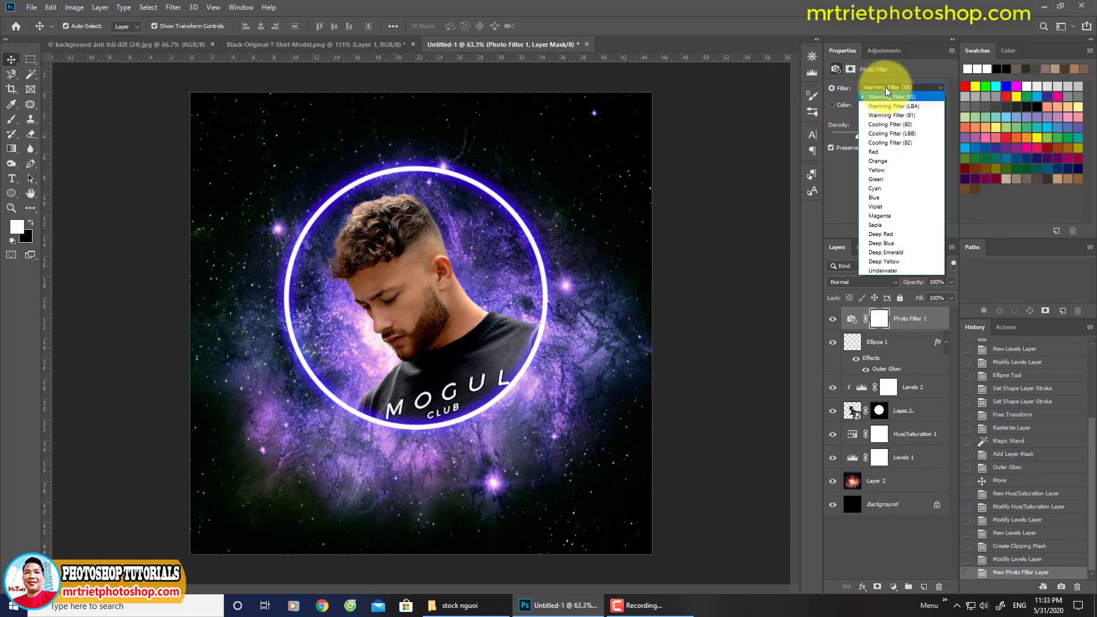
left_click(877, 197)
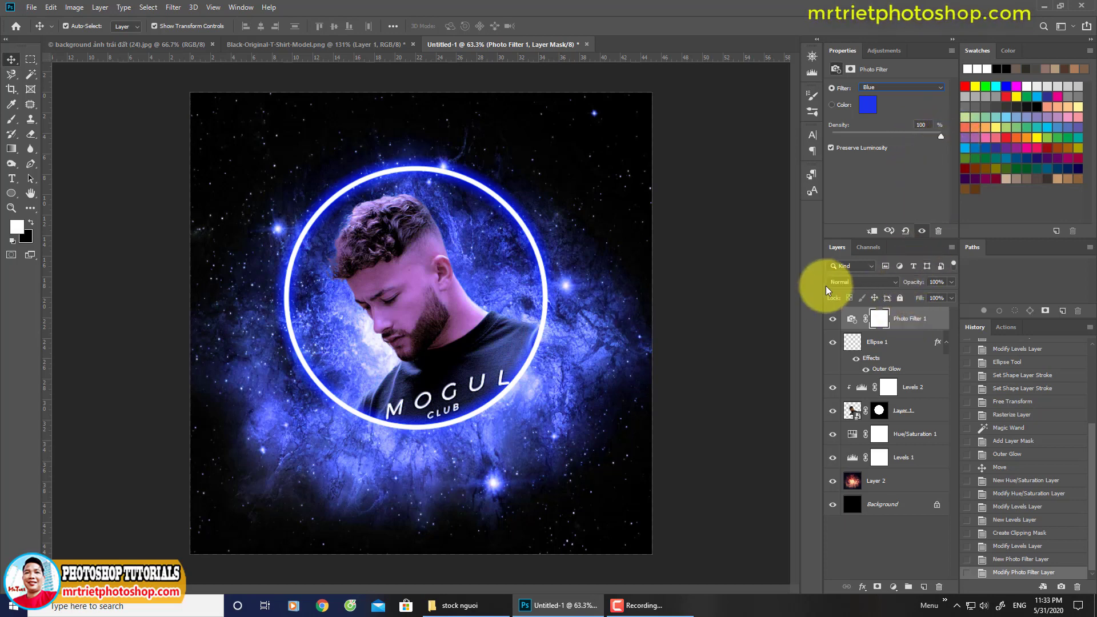
left_click(915, 345)
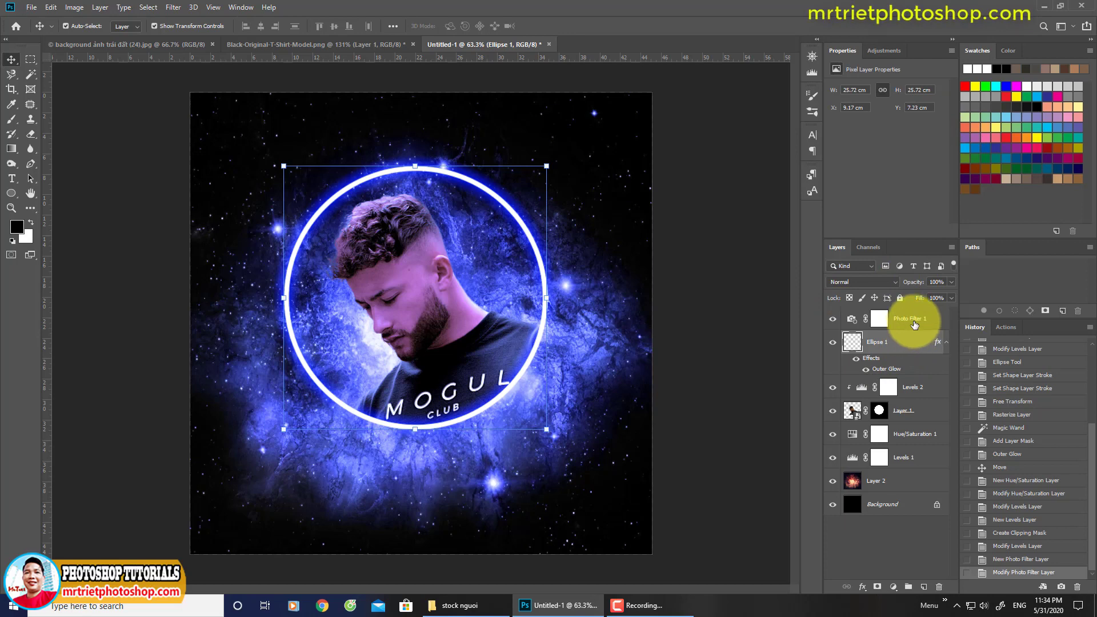
- Add a Levels adjustment above the Photo Filter layer with black input level 9 and white input level 237
left_click(911, 322)
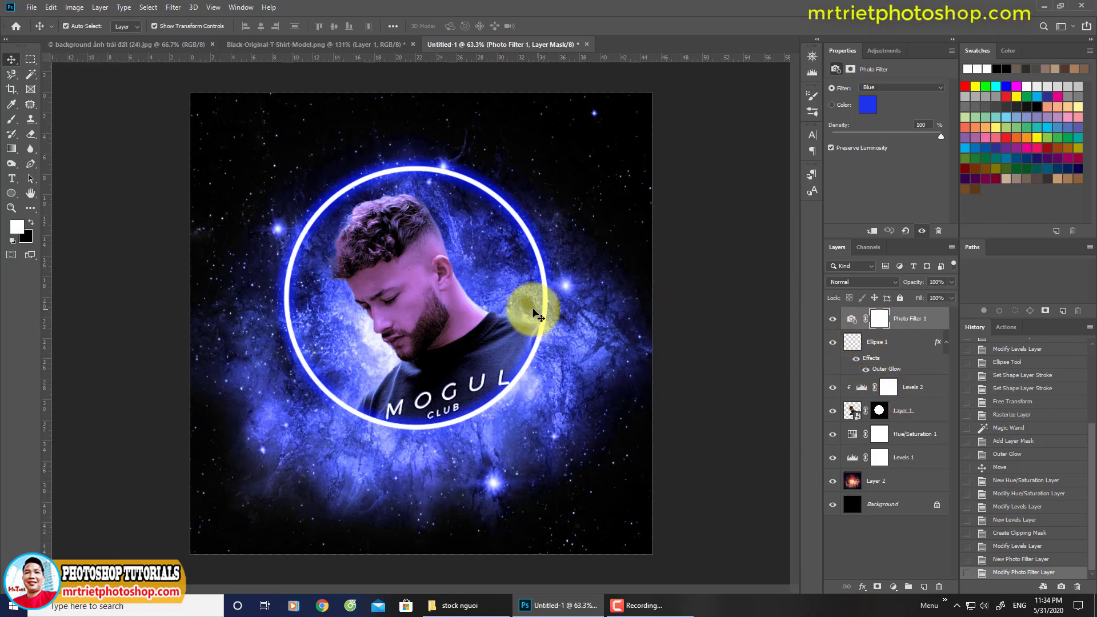
left_click(423, 267, "ctrl")
scroll(454, 355, "down", 1)
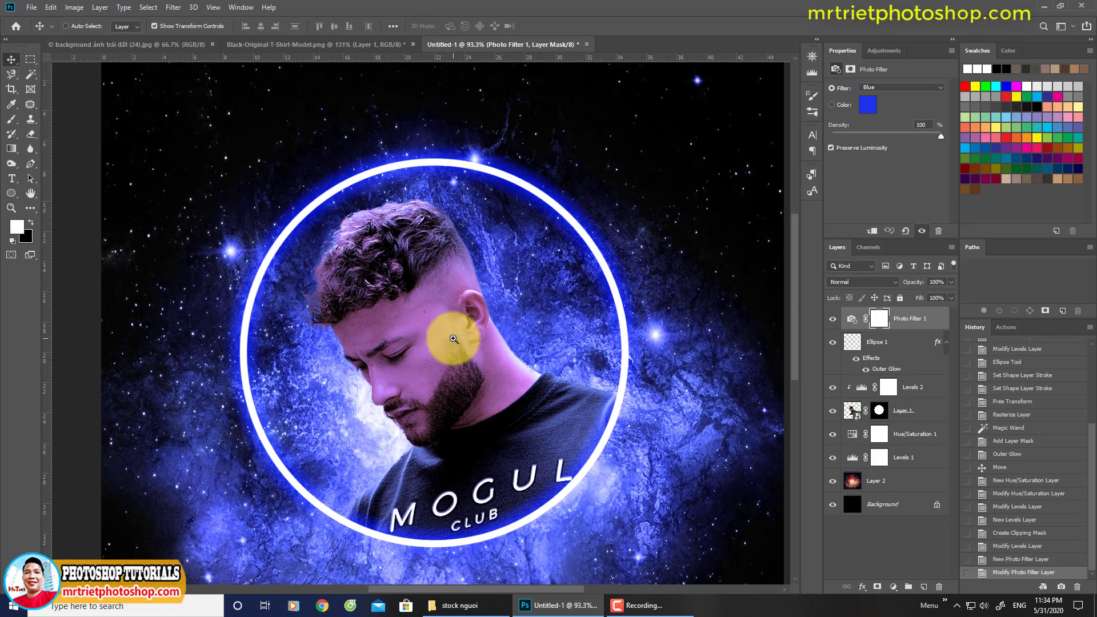
scroll(454, 339, "down", 1)
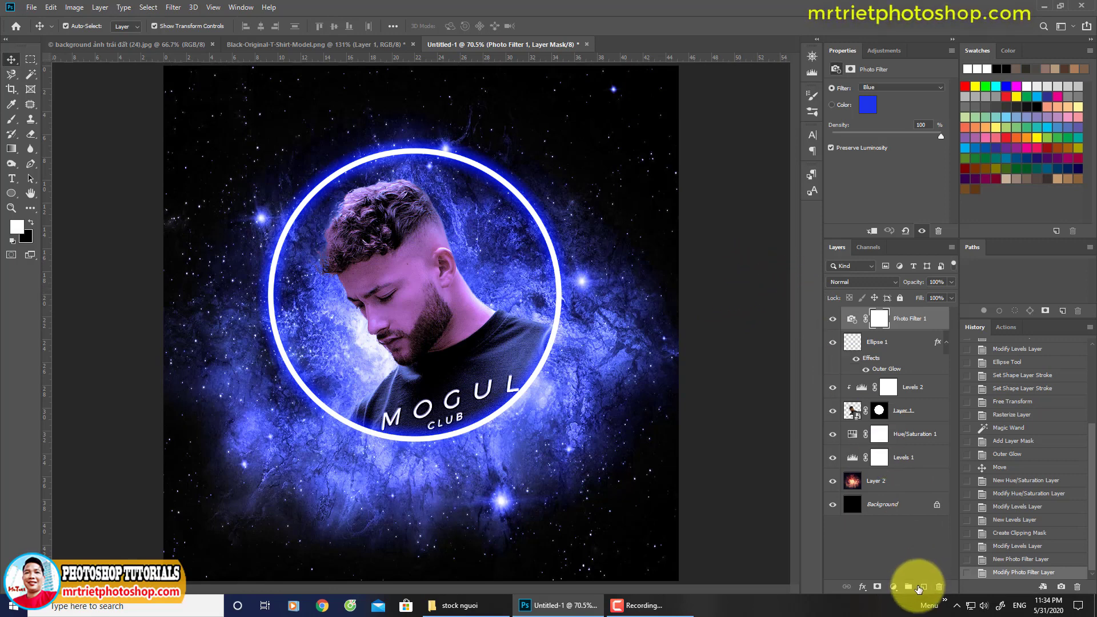
left_click(893, 587)
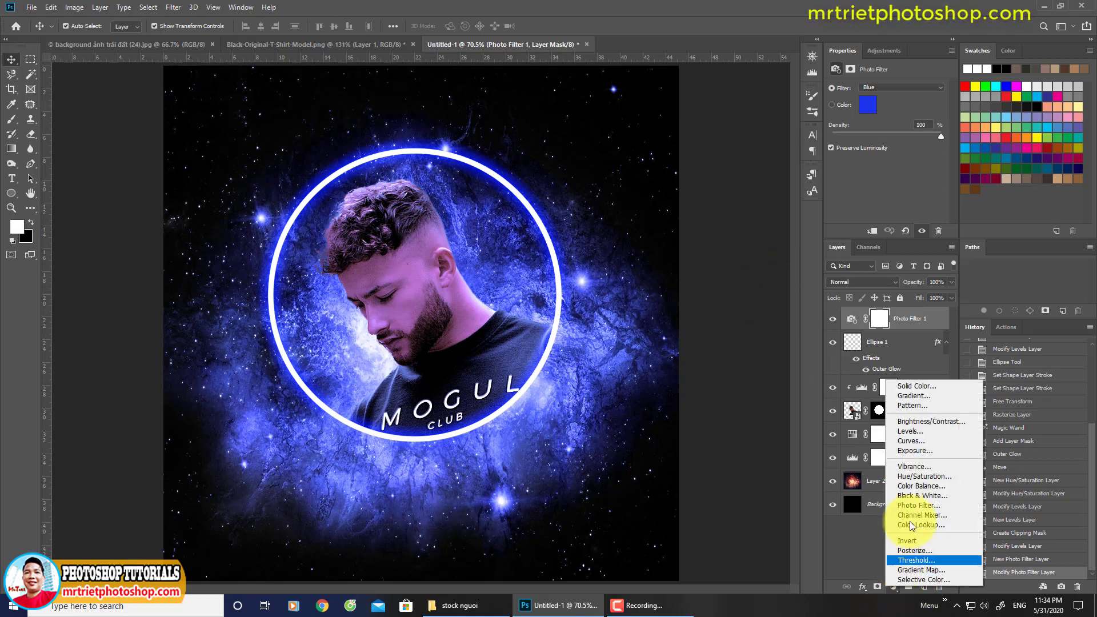
left_click(913, 432)
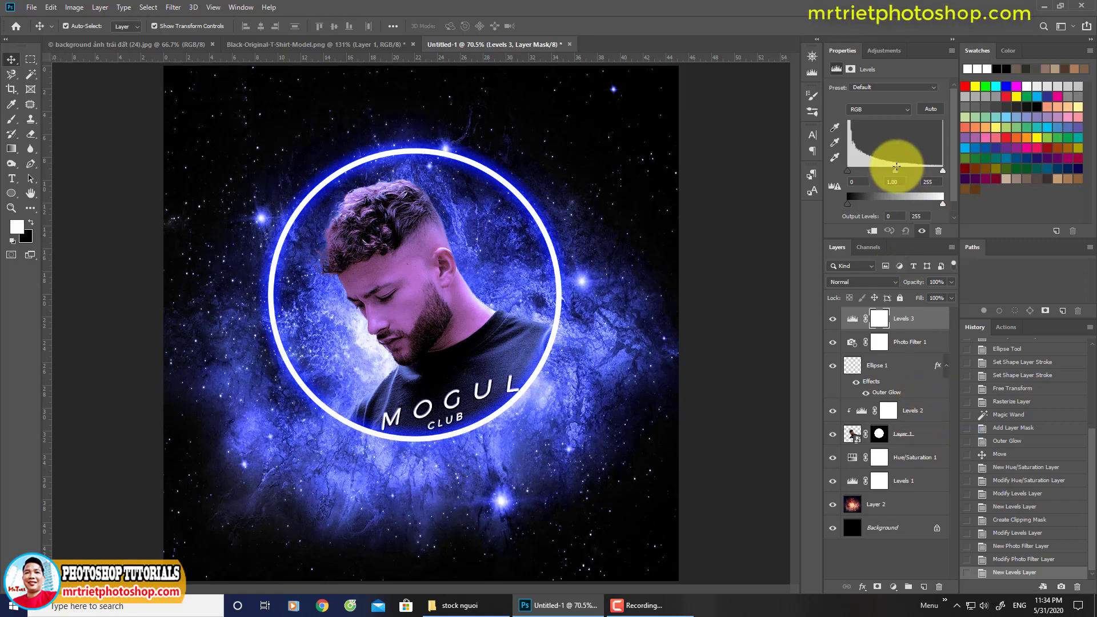
left_click_drag(942, 170, 936, 171)
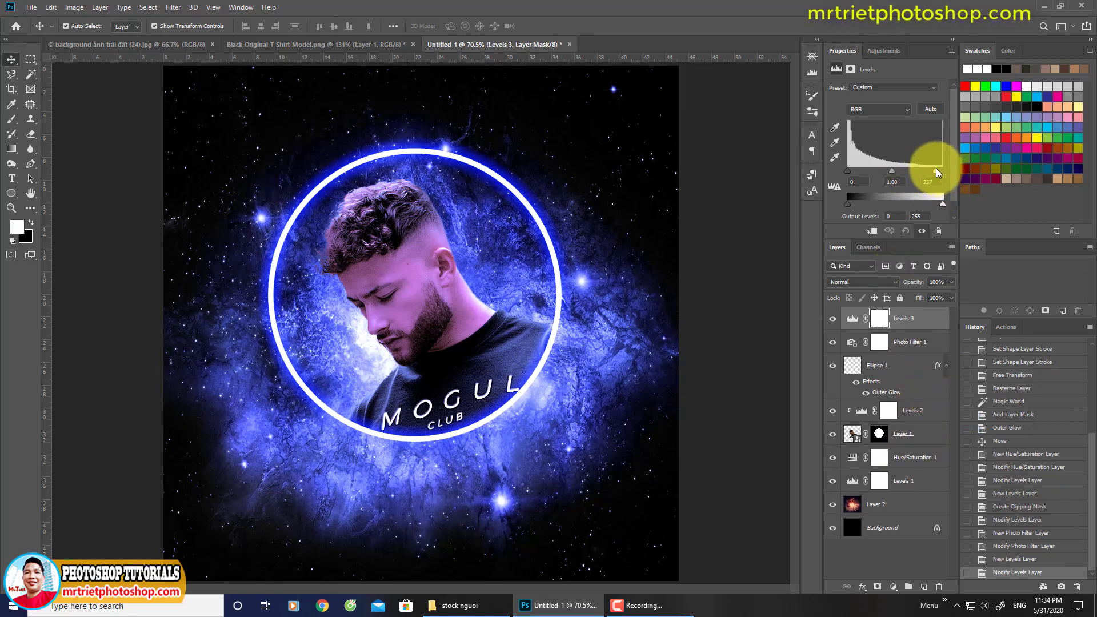
left_click_drag(850, 169, 890, 170)
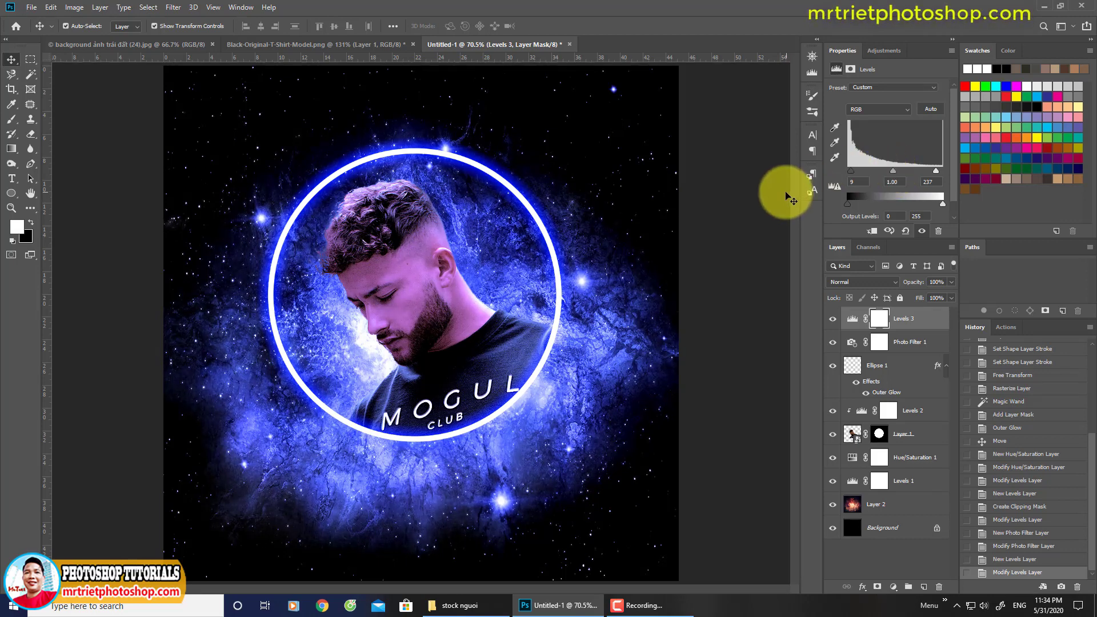
scroll(623, 283, "down", 1)
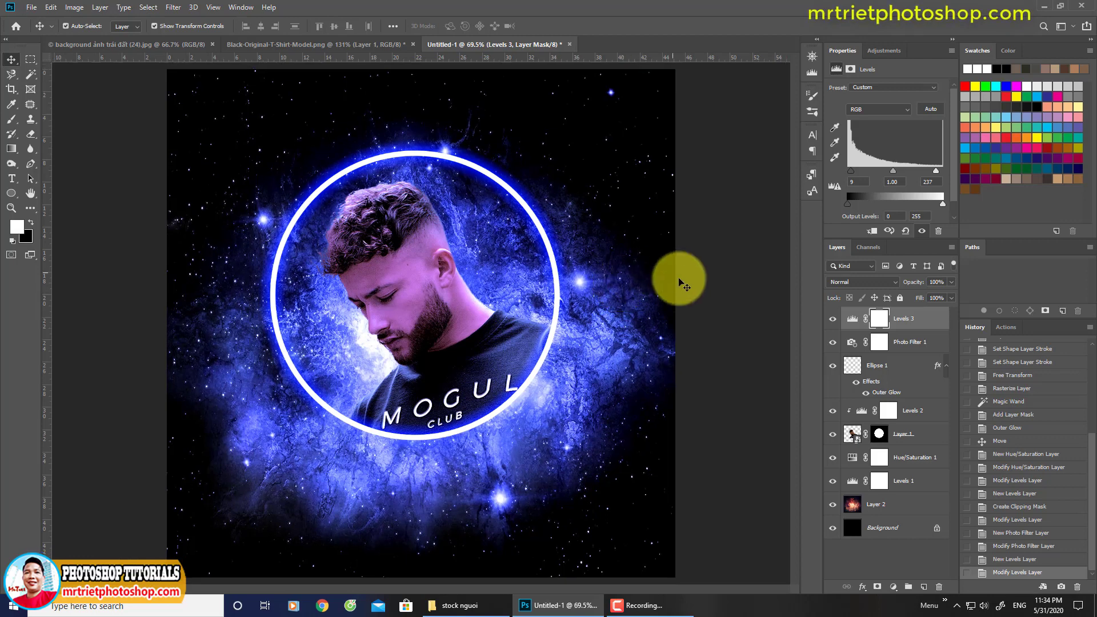
- Stamp all visible layers into a new top layer and group every layer between it and the Background
key("ctrl+shift+alt+e")
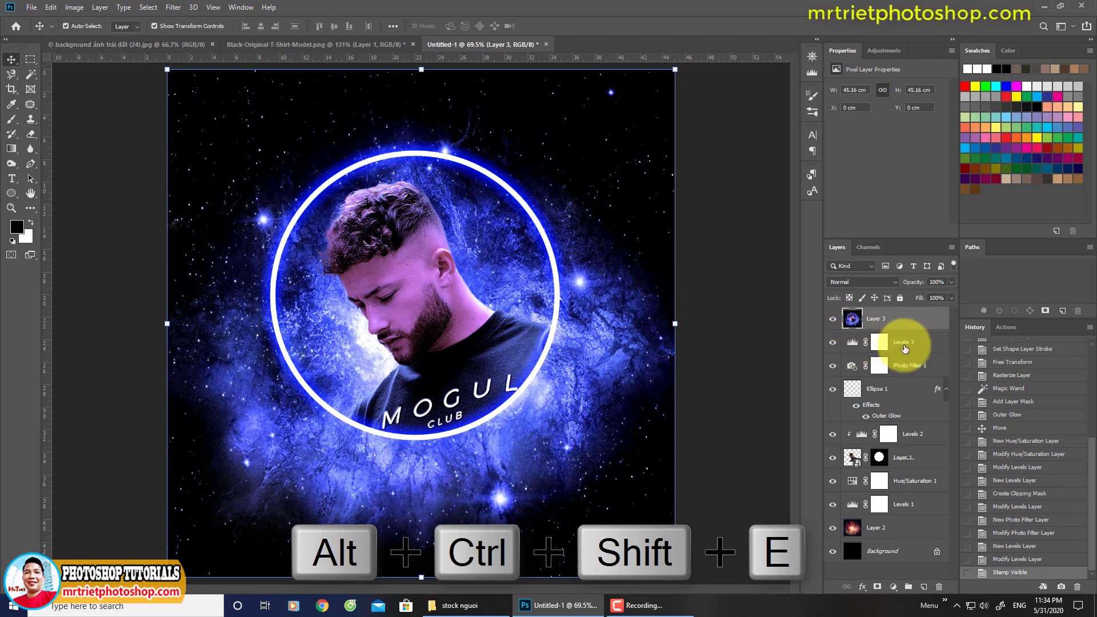
left_click(906, 342)
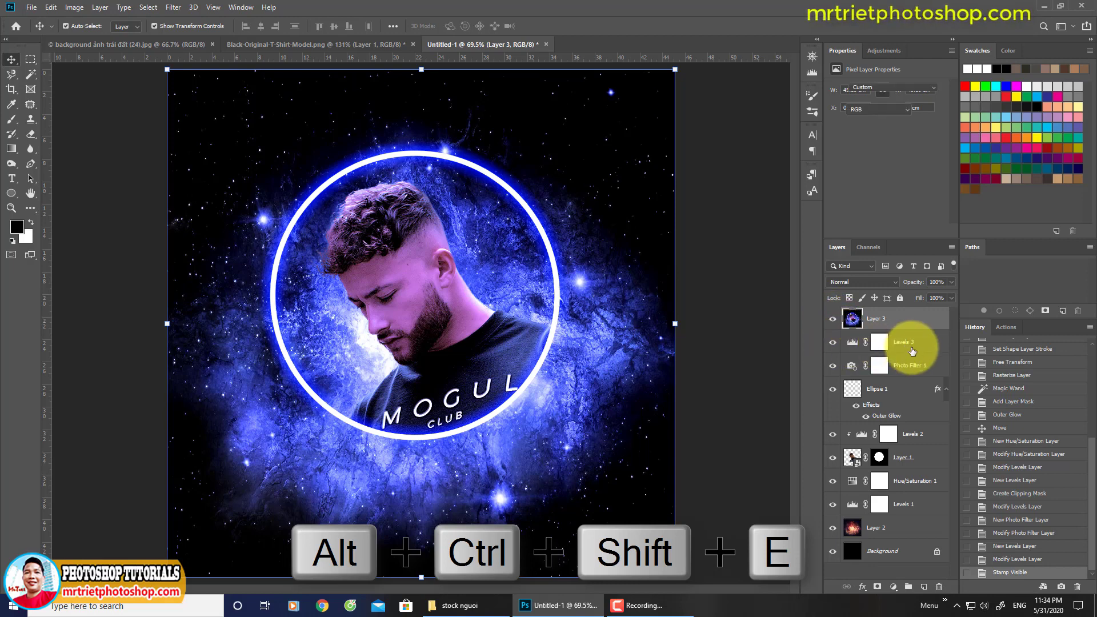
left_click(907, 527, "shift")
key("ctrl+g")
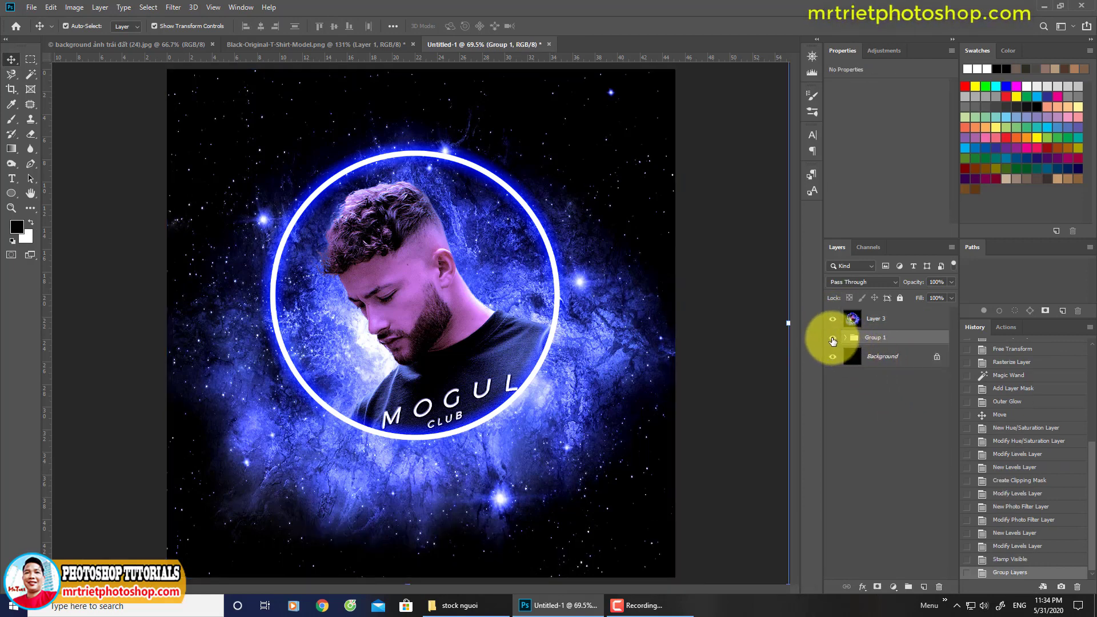
- Hide the layer group, select the stamped layer and toggle its visibility off and back on
left_click(832, 341)
left_click(832, 324)
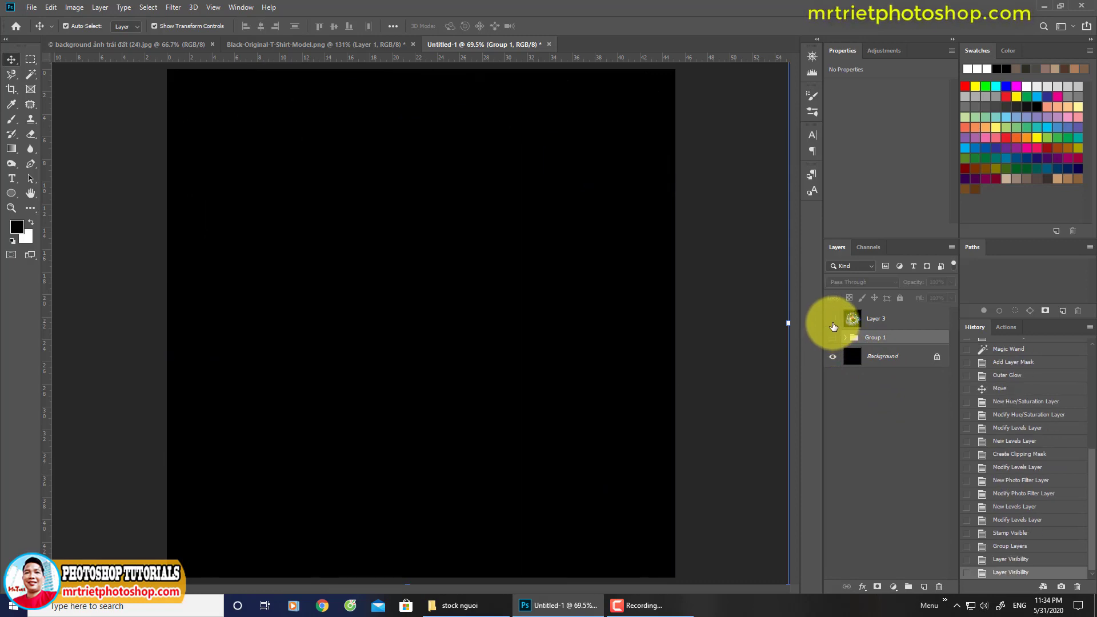
left_click(832, 323)
left_click(849, 318)
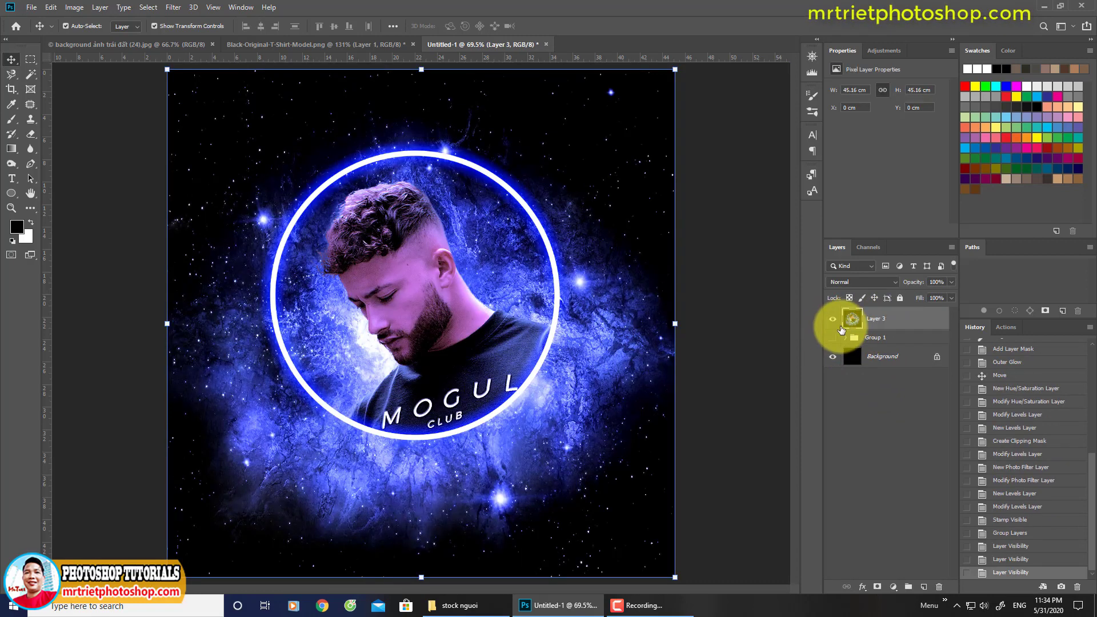
left_click(833, 322)
left_click(833, 322)
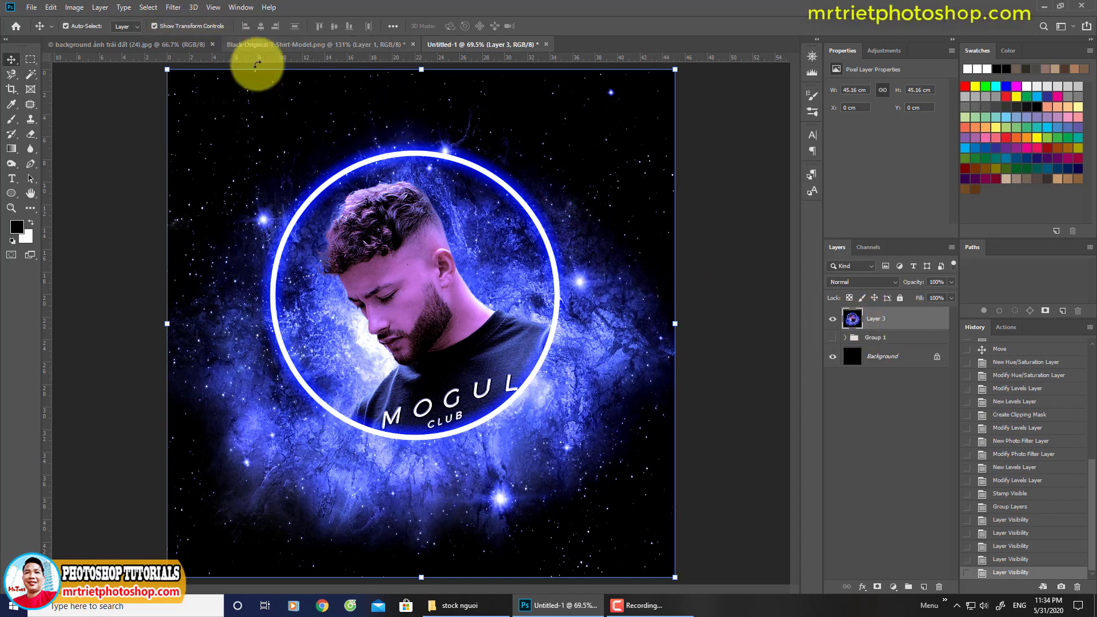
- Open the Camera Raw filter on the stamped layer and set vibrance to +30, highlights to +21 and shadows to -1
key("j")
left_click(173, 7)
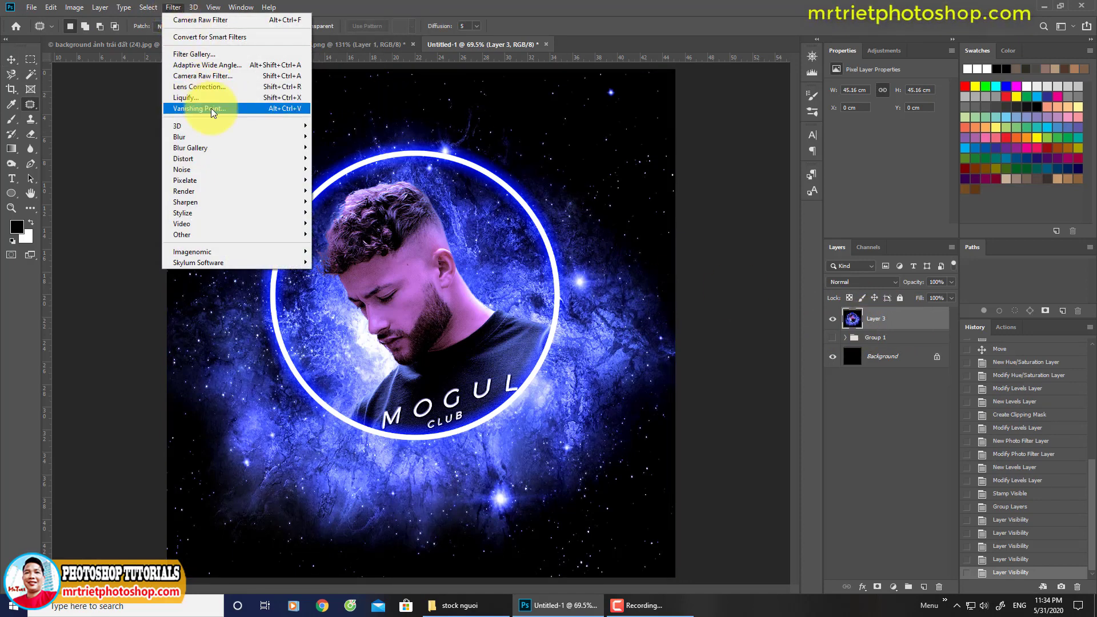
left_click(201, 87)
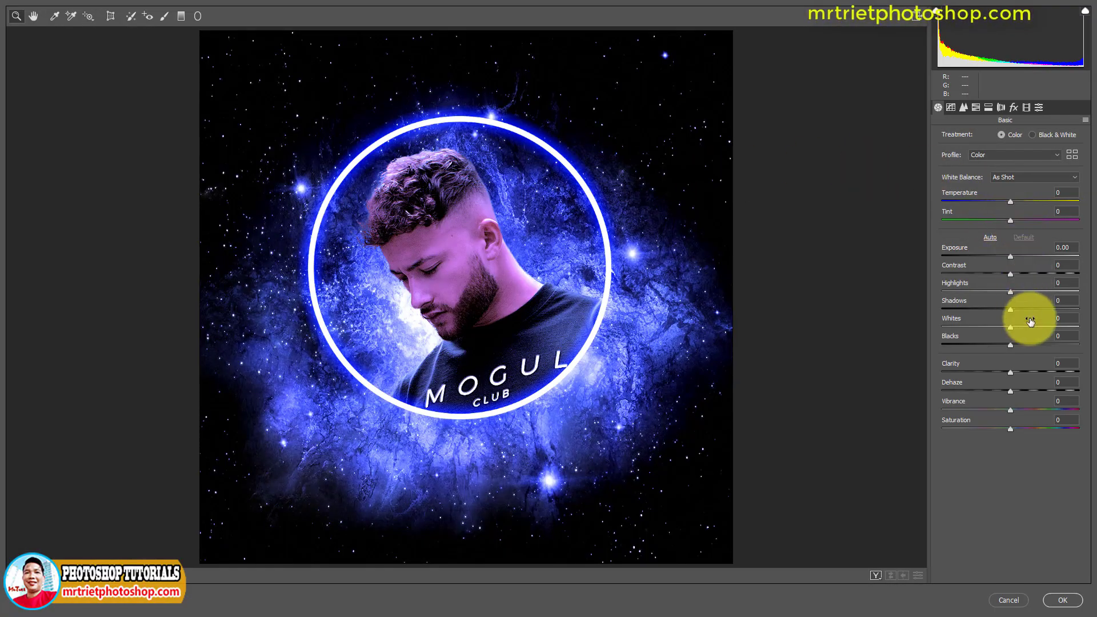
left_click_drag(1012, 409, 1032, 406)
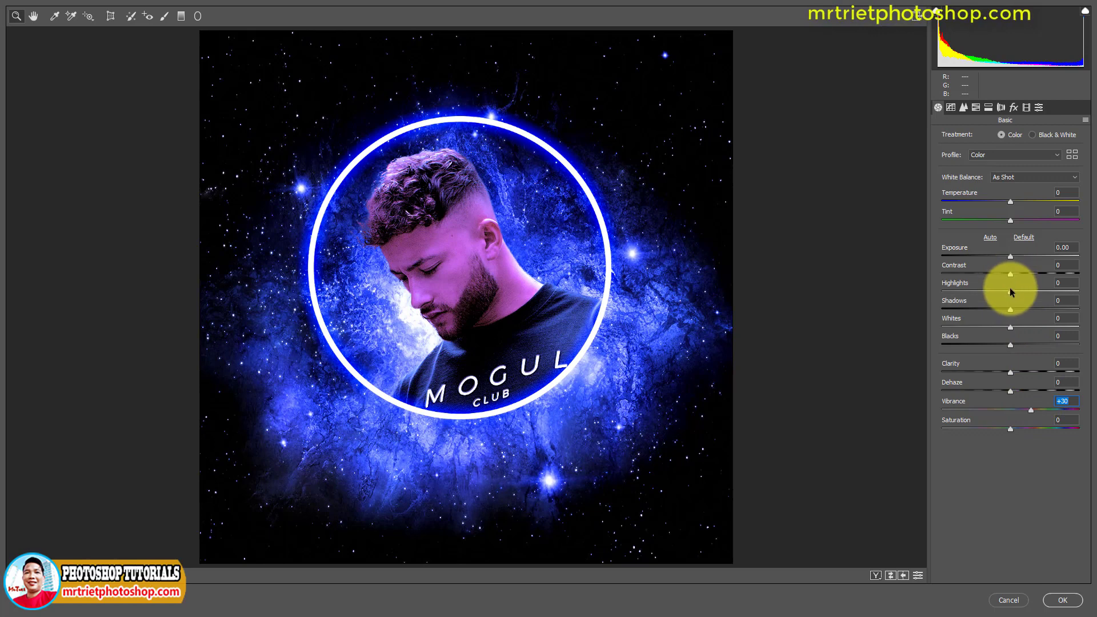
mouse_move(1011, 290)
left_mouse_down()
mouse_move(1034, 286)
mouse_move(1016, 285)
mouse_move(993, 308)
mouse_move(1015, 307)
mouse_move(1006, 306)
left_mouse_up()
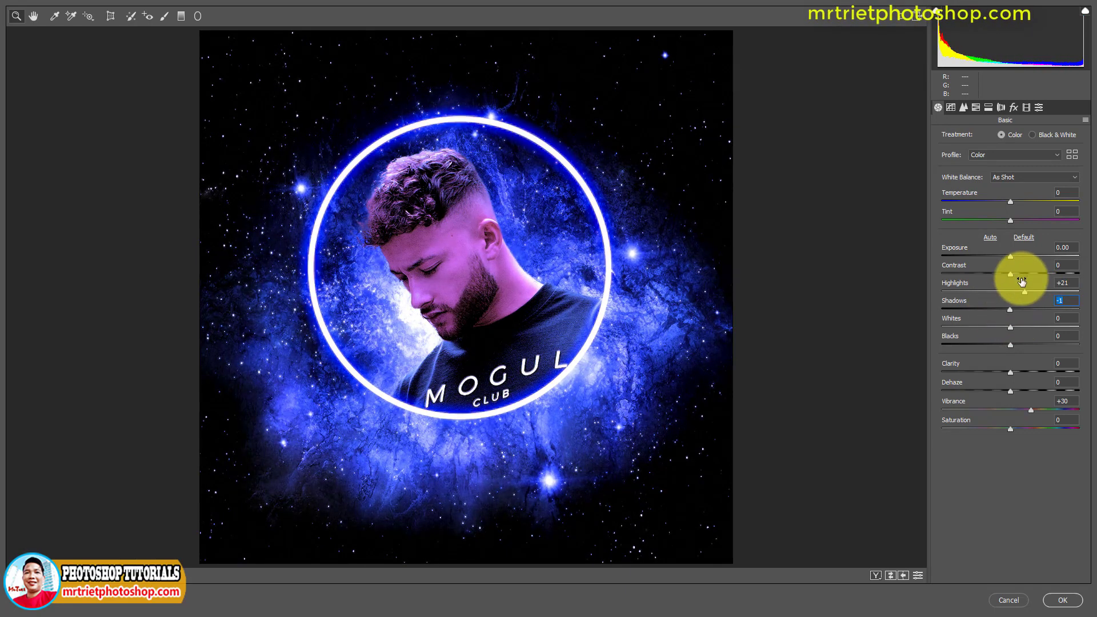
- Cool the image by setting the Camera Raw temperature to -18, and compare the result with the default settings
left_click_drag(1011, 201, 997, 196)
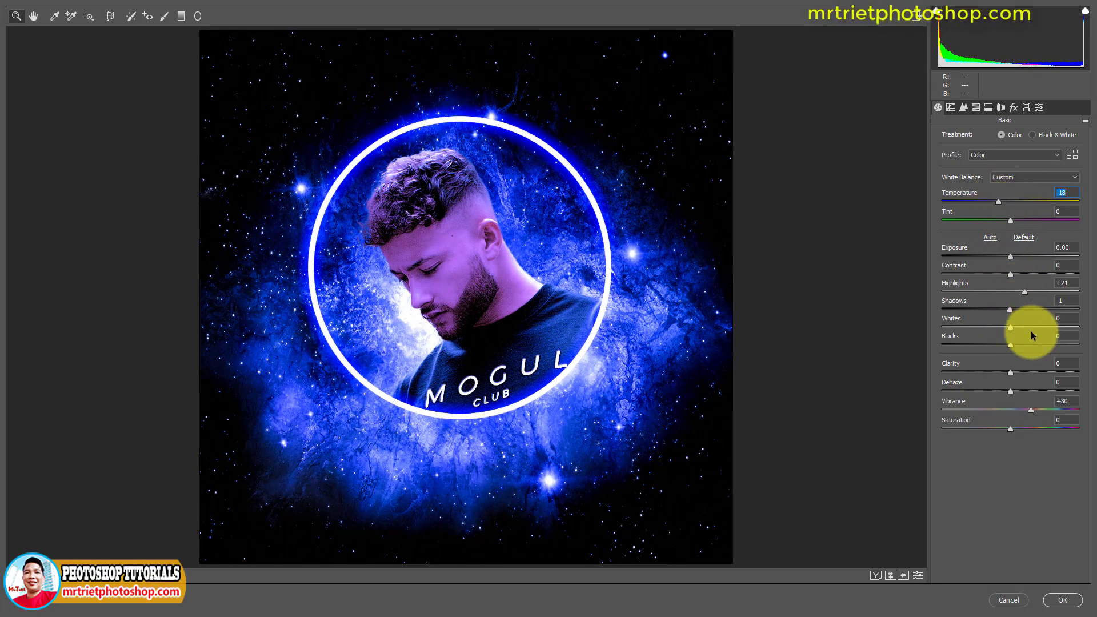
left_click(918, 575)
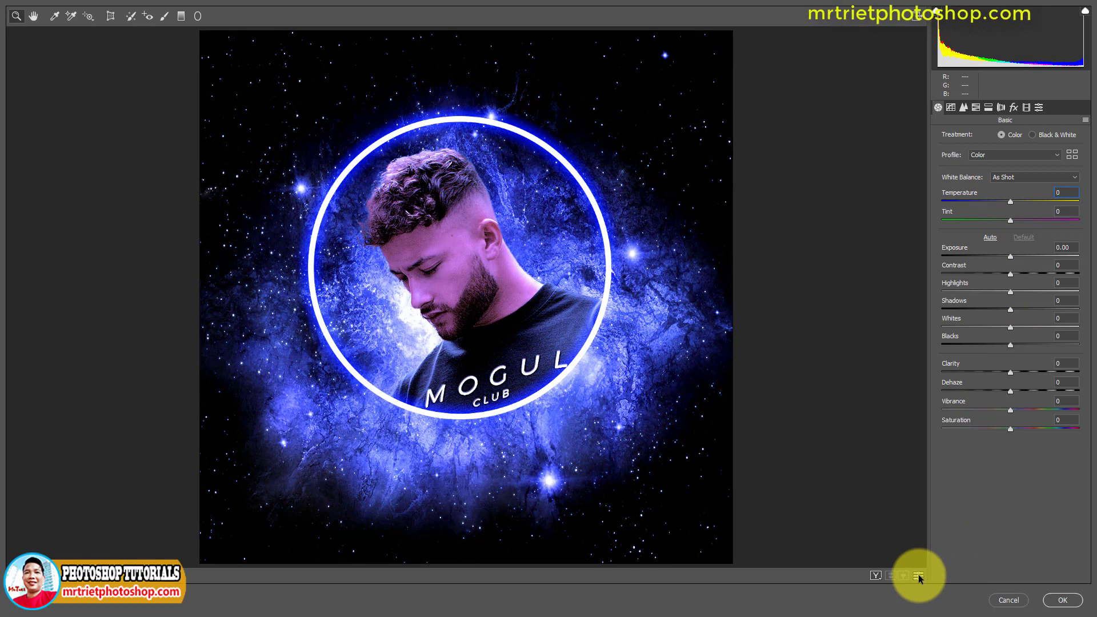
left_click(918, 575)
left_click(918, 575)
left_click(920, 575)
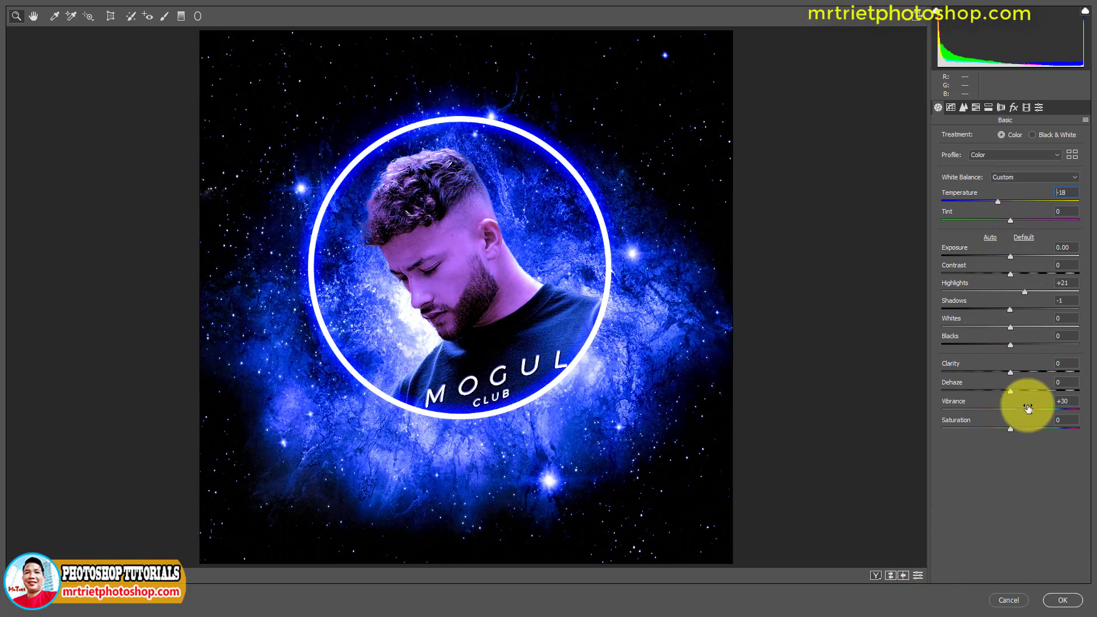
- Reduce the Camera Raw vibrance to +8 and compare the image with the default settings
left_click_drag(1028, 408, 1011, 430)
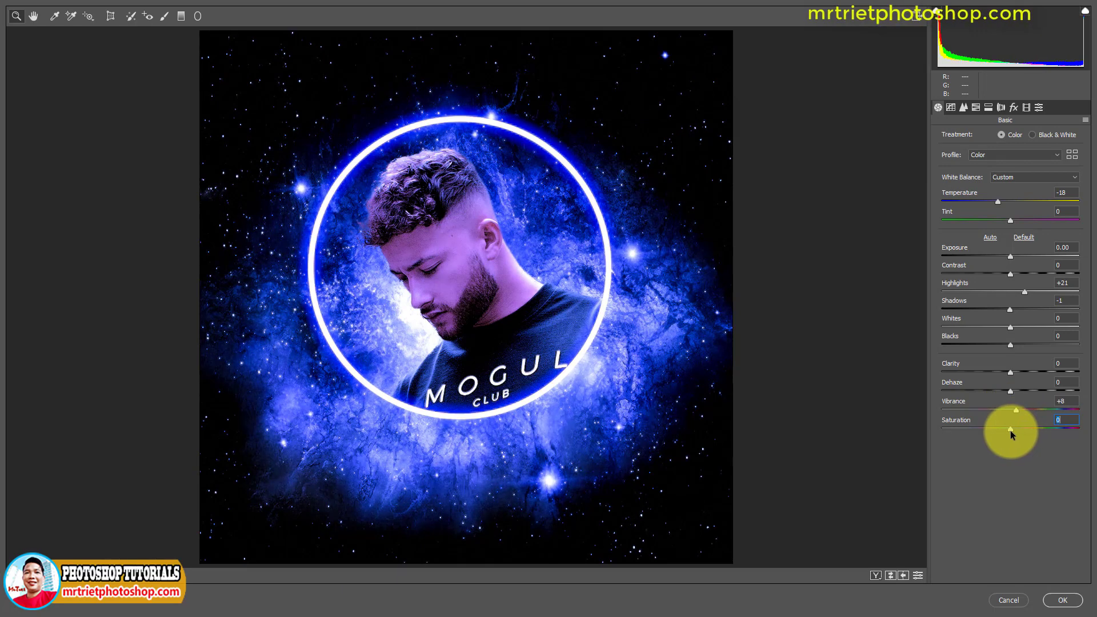
left_click(917, 575)
left_click(918, 576)
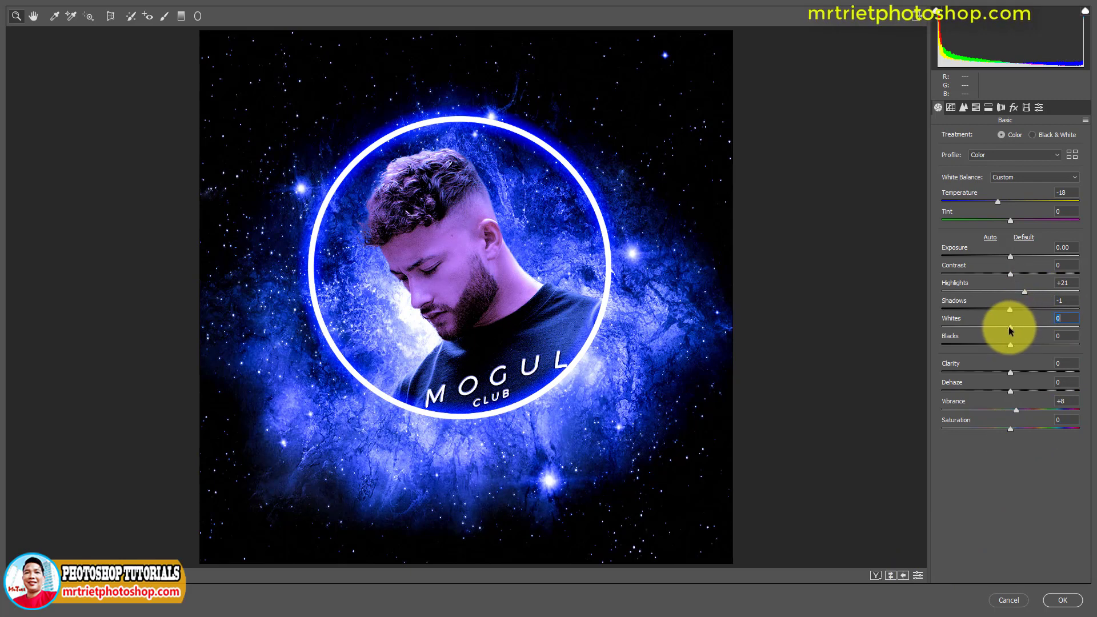
- Set the Camera Raw whites to +8 and blacks to -41, compare with the defaults, and apply the filter
mouse_move(1009, 327)
left_mouse_down()
mouse_move(993, 323)
mouse_move(1017, 324)
mouse_move(1008, 345)
left_mouse_up()
left_click_drag(994, 348, 982, 351)
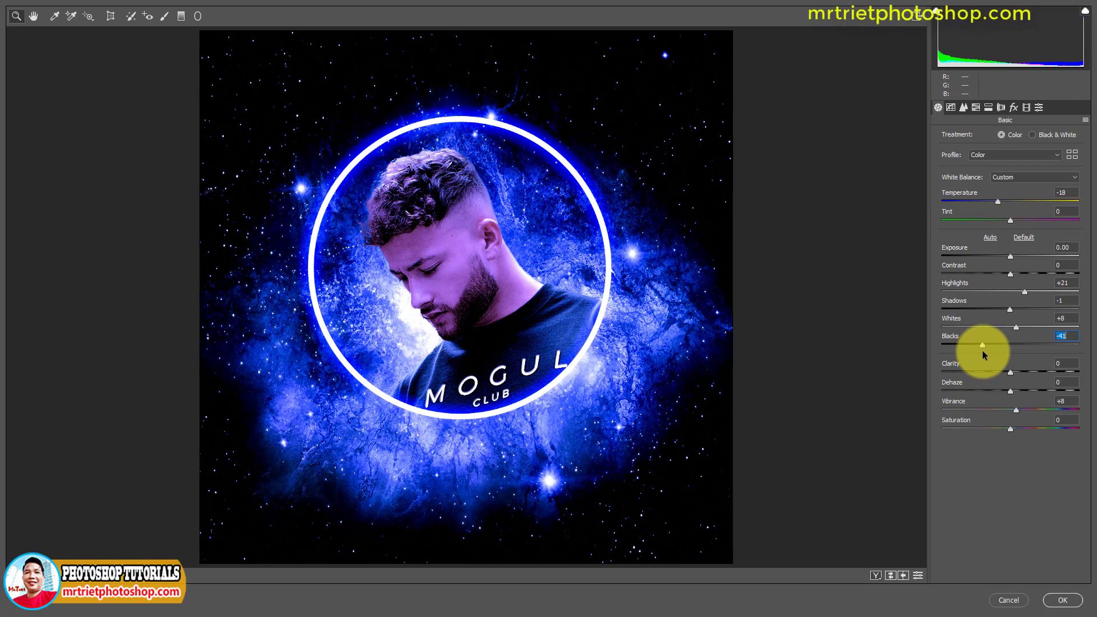
left_click(917, 575)
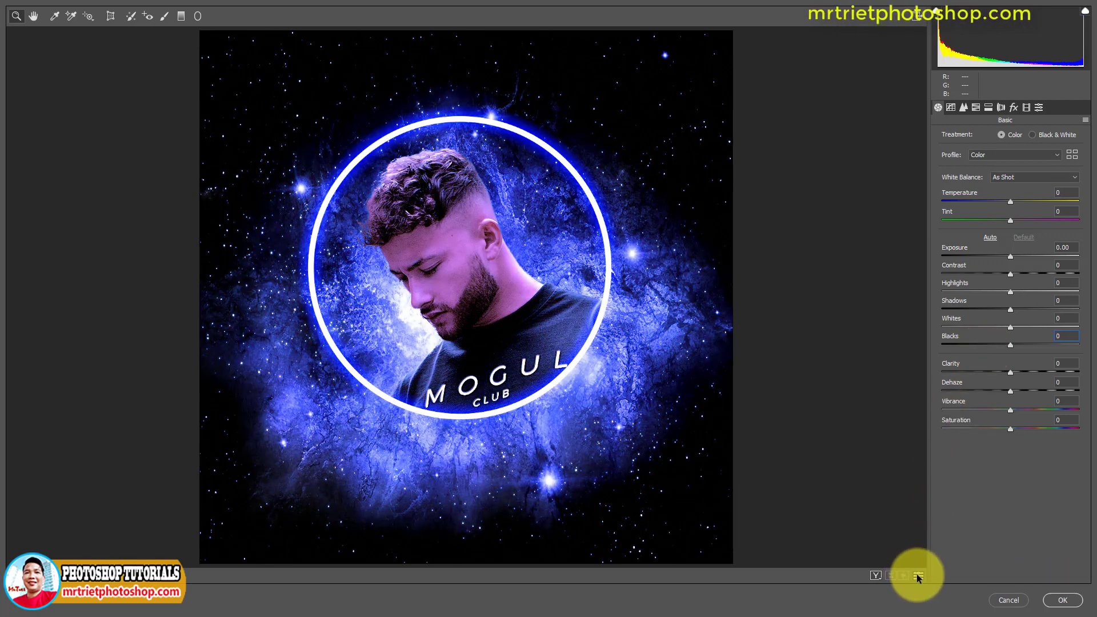
left_click(918, 575)
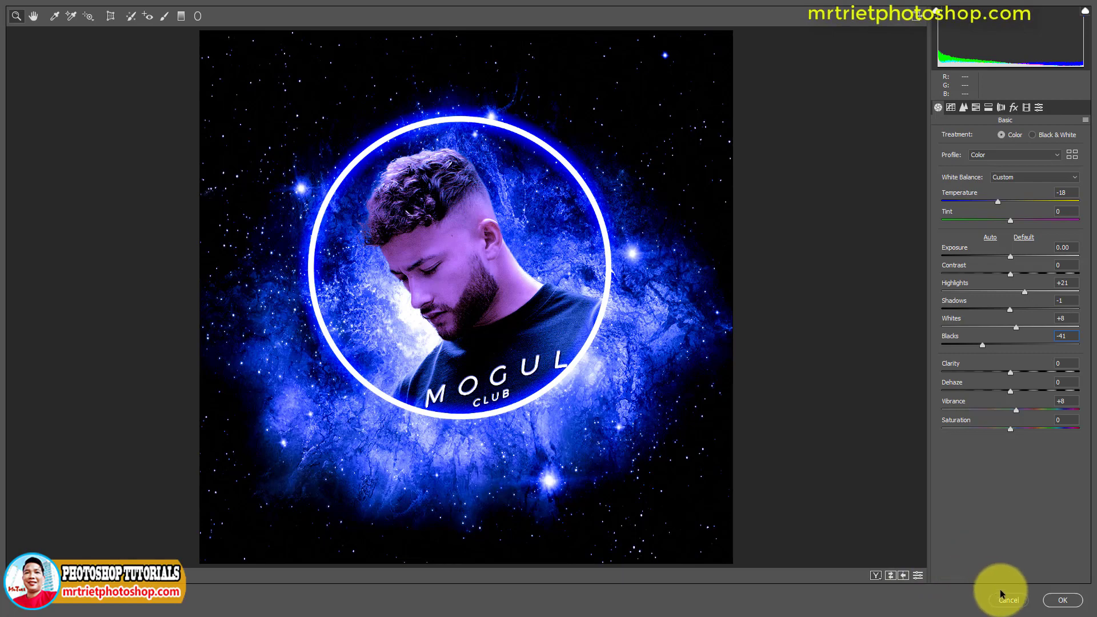
left_click(1062, 600)
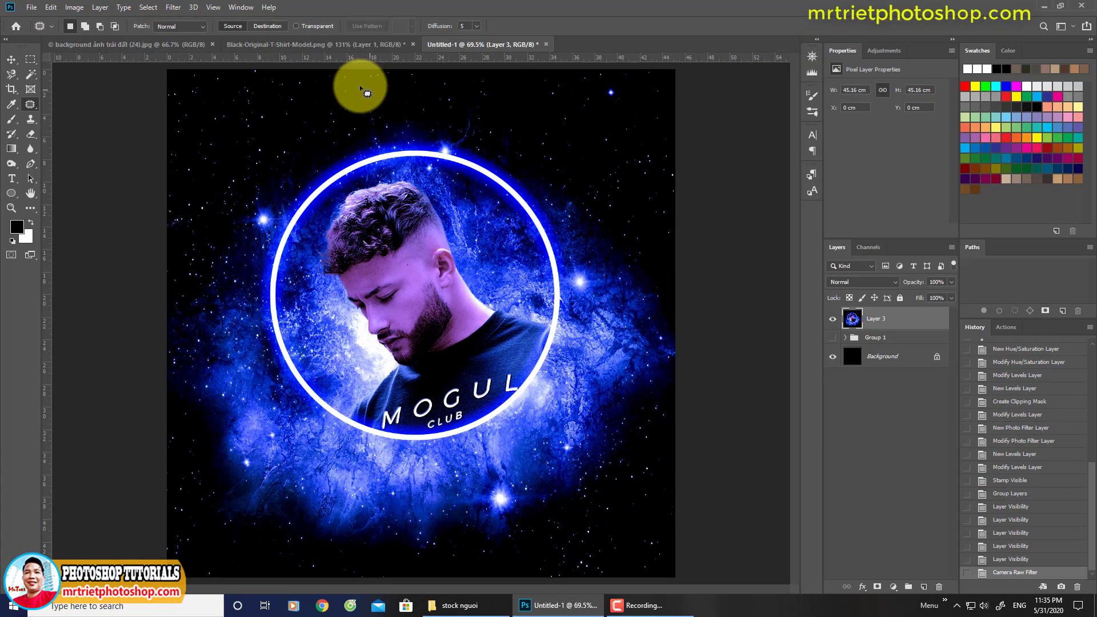
- Sharpen the stamped layer with Smart Sharpen at amount 110% and radius 0.4 px, removing Lens Blur
left_click(178, 9)
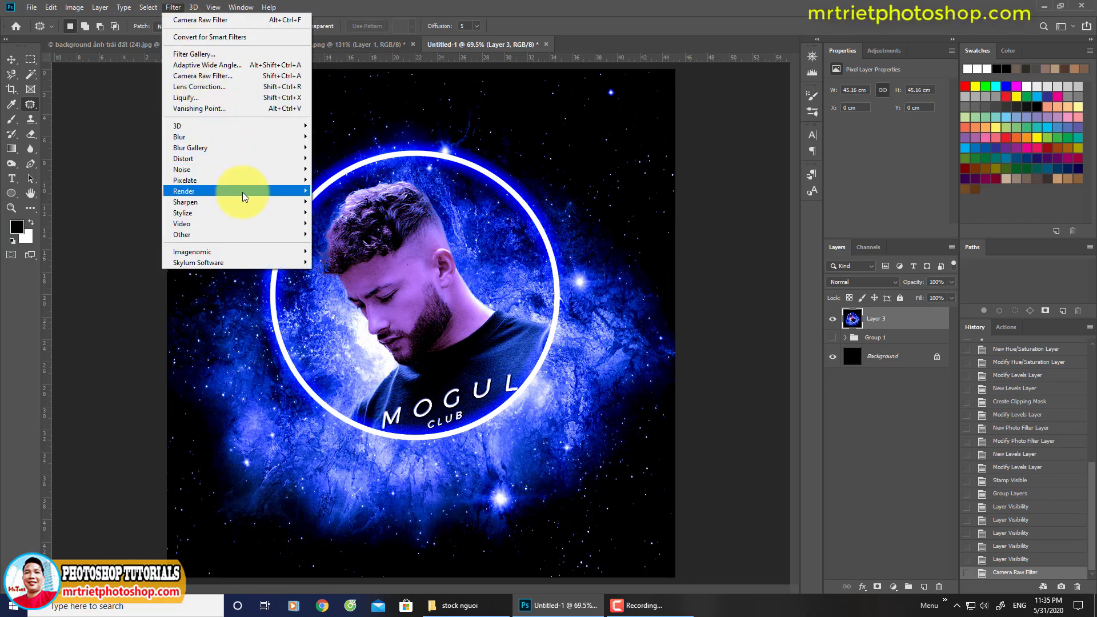
mouse_move(286, 209)
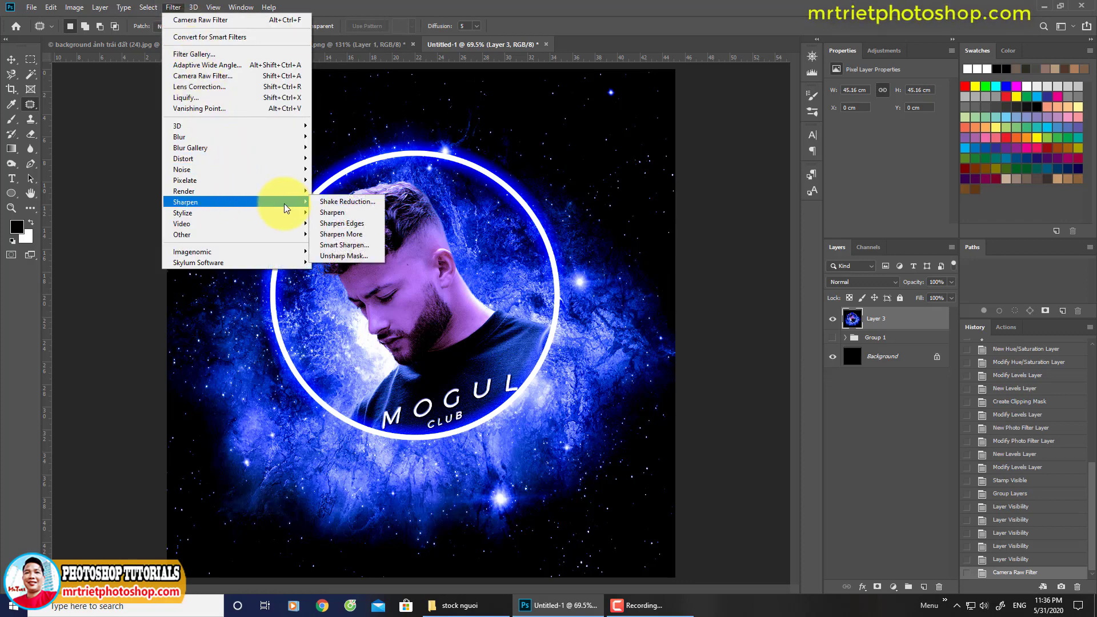
left_click(349, 247)
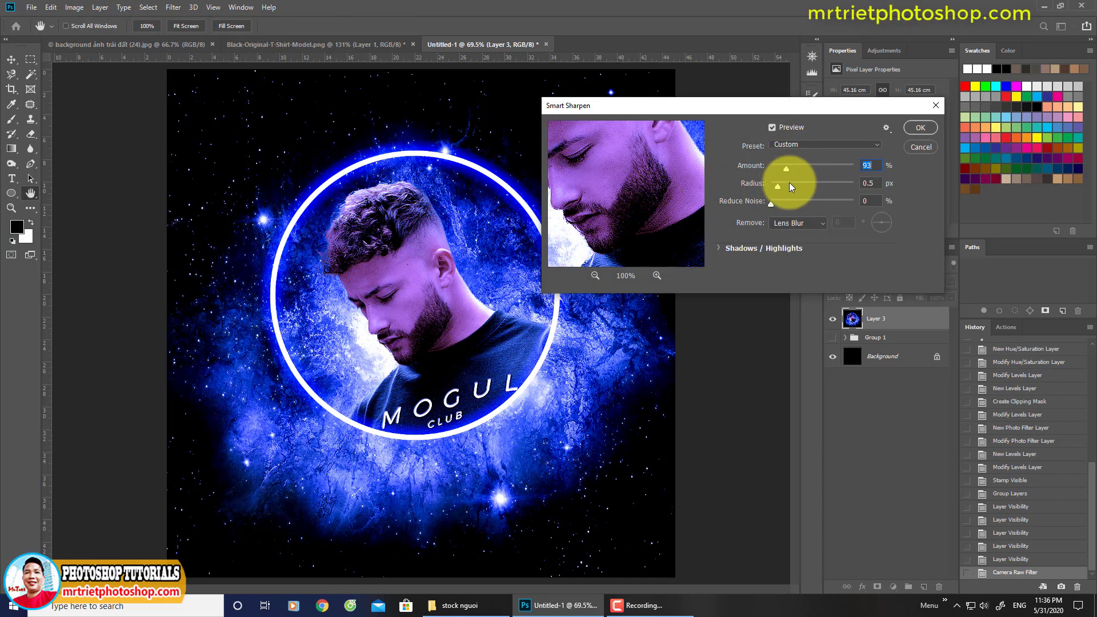
left_click_drag(775, 187, 778, 186)
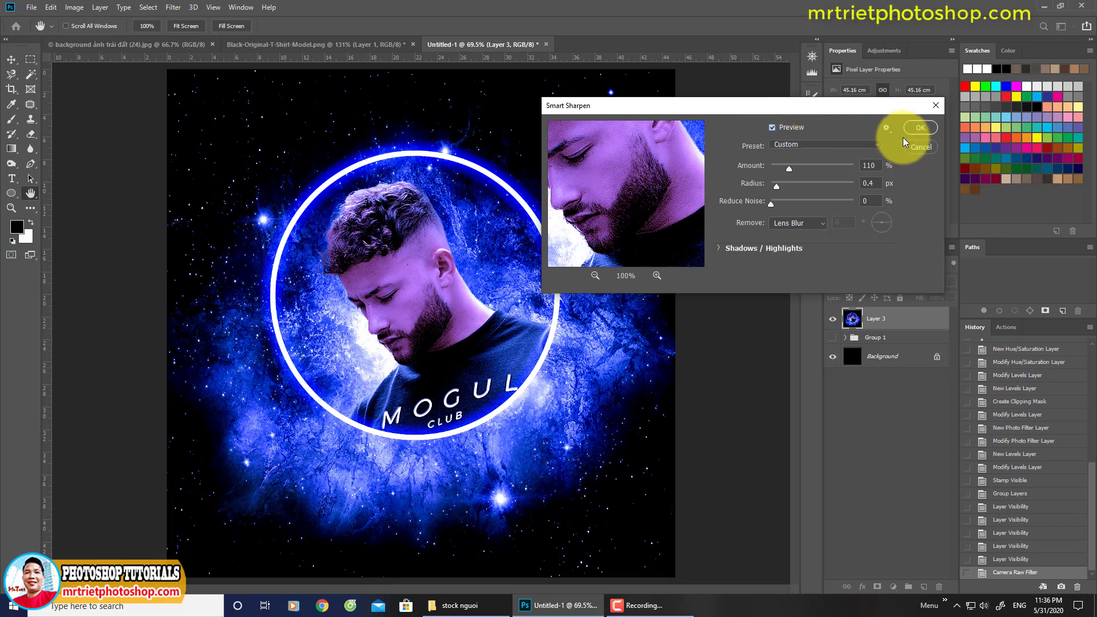
left_click(919, 127)
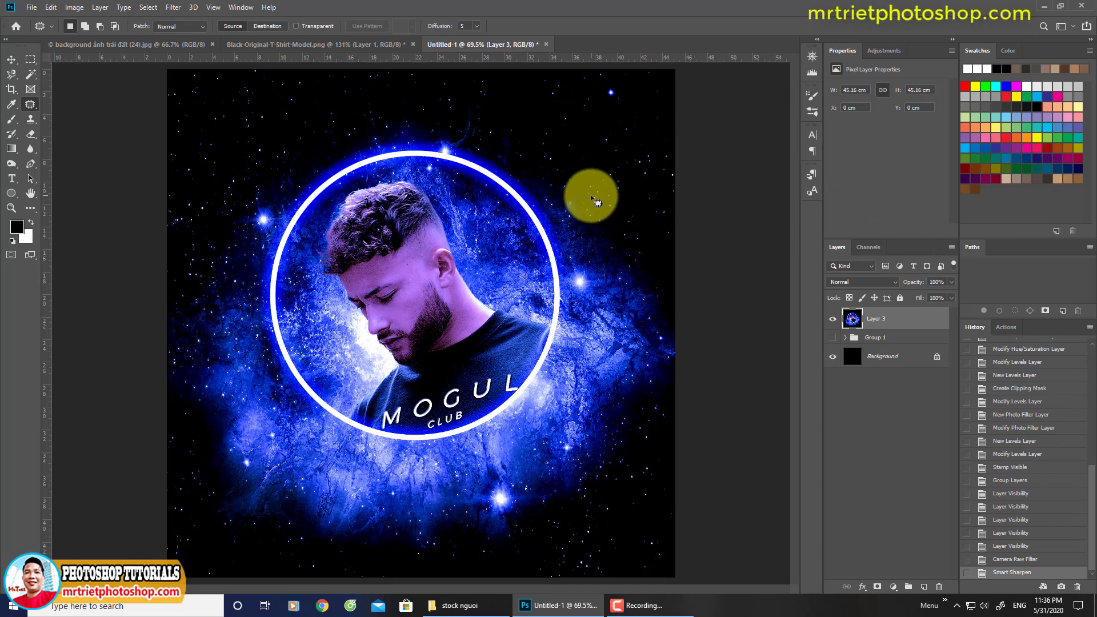
key("ctrl+0")
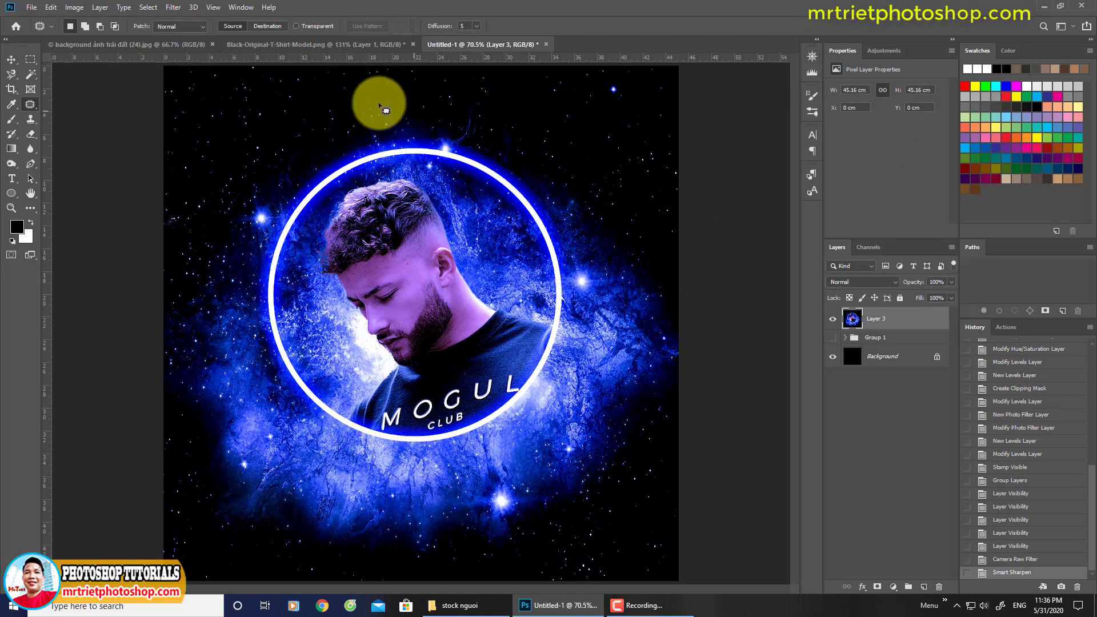
- Review the nebula source image, and show the model's original photo by making its Background visible and hiding the Color Fill
left_click(154, 46)
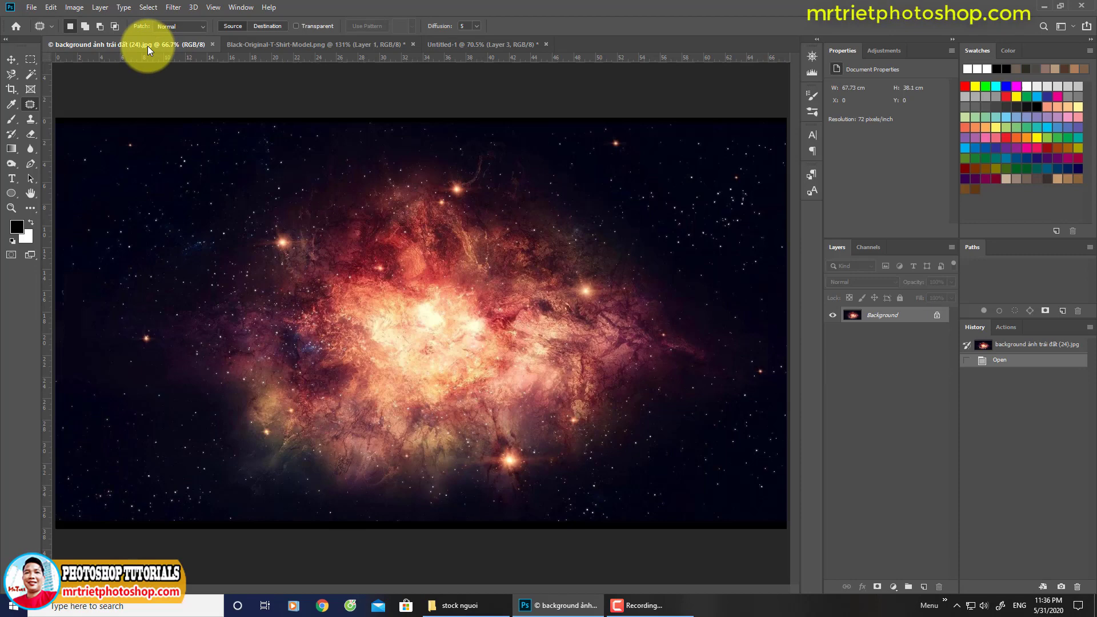
left_click(294, 45)
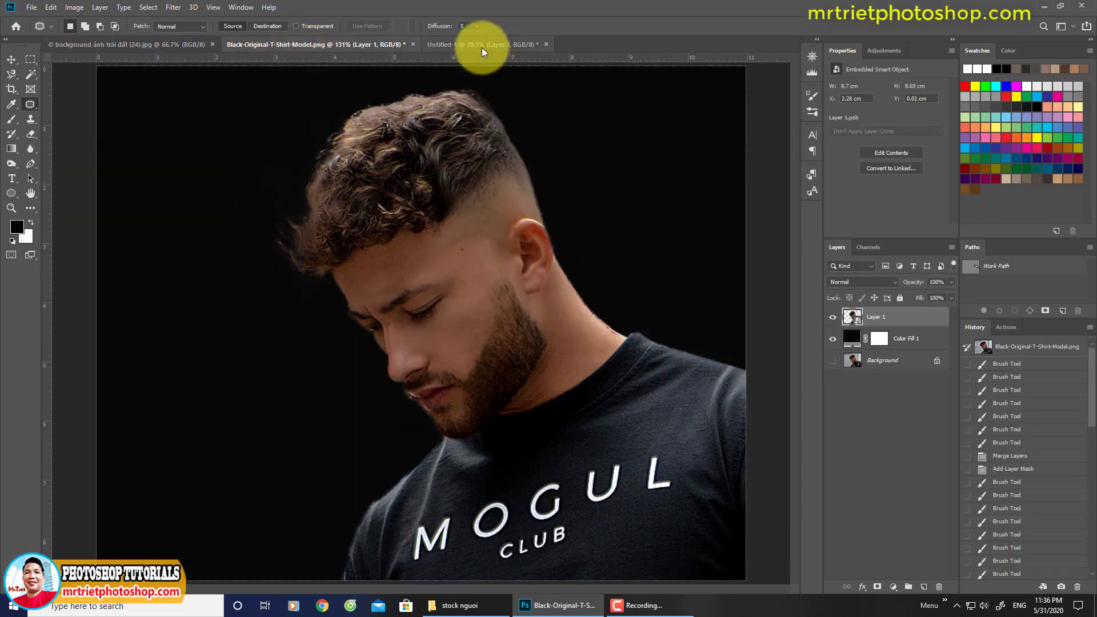
left_click(833, 360)
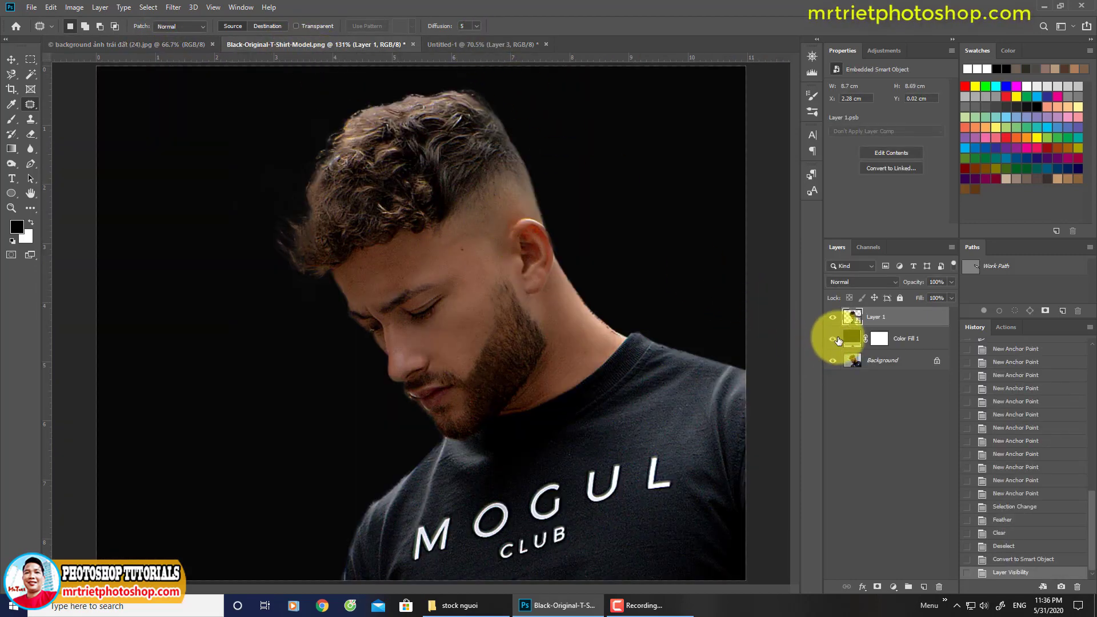
left_click(833, 338)
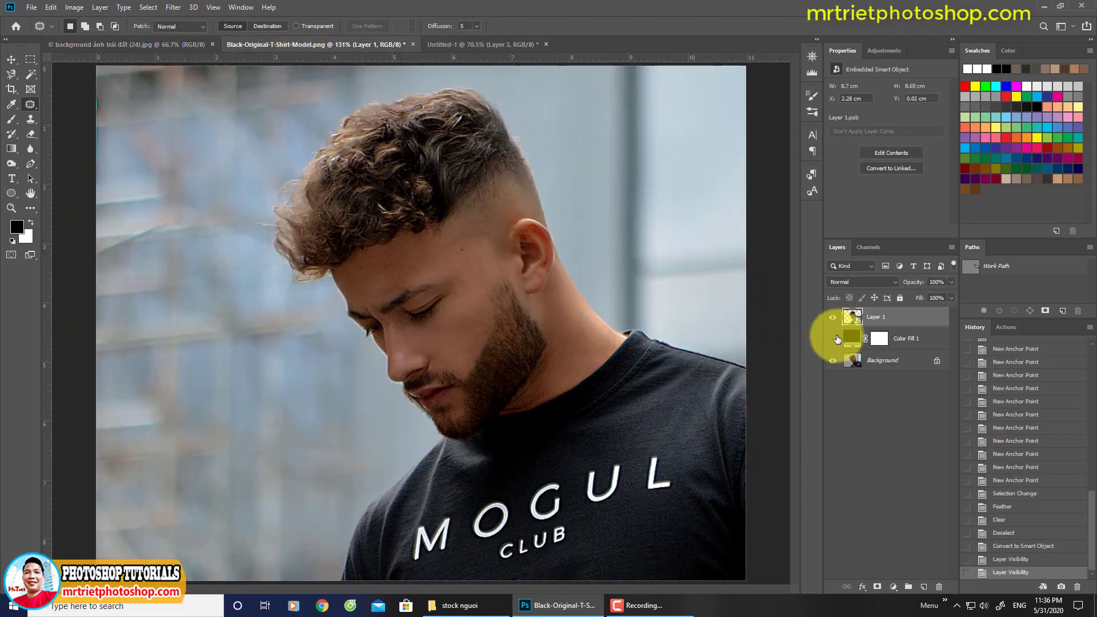
- Return to the composite document and view the finished artwork with the interface panels hidden
left_click(455, 44)
key("Tab")
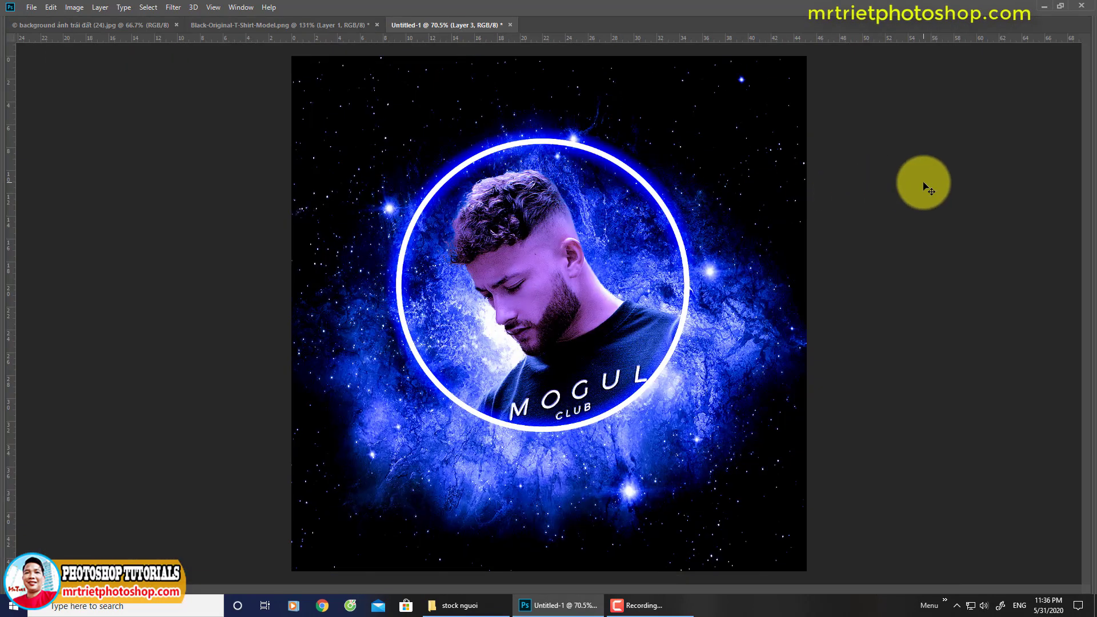
scroll(928, 189, "up", 1)
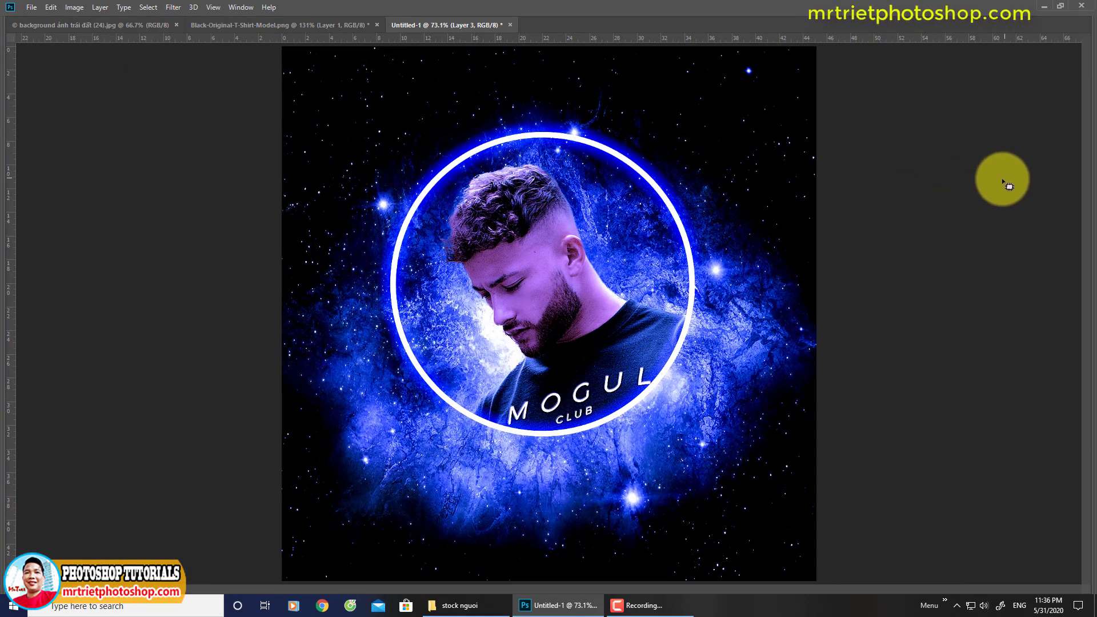